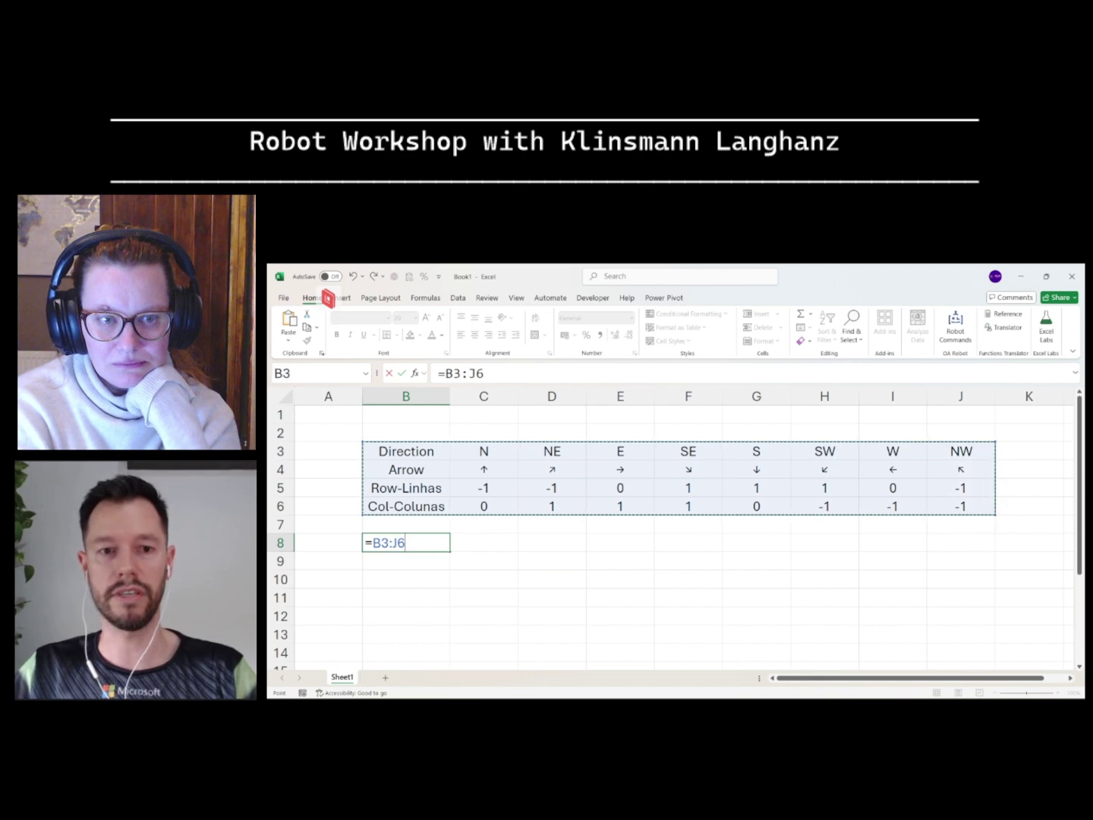
Step: Enter the range reference =B3:J6 in B8 and convert it into a hard-coded array constant
key(ctrl+Return)
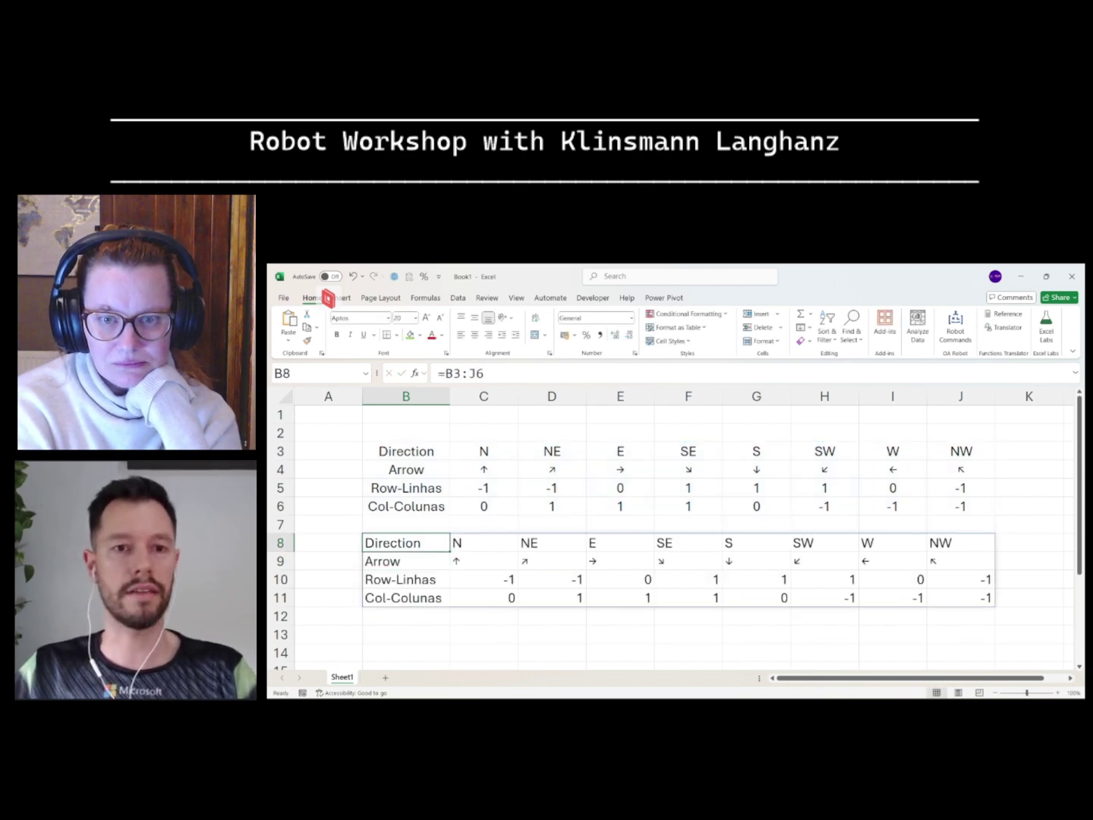
drag(446, 374, 484, 374)
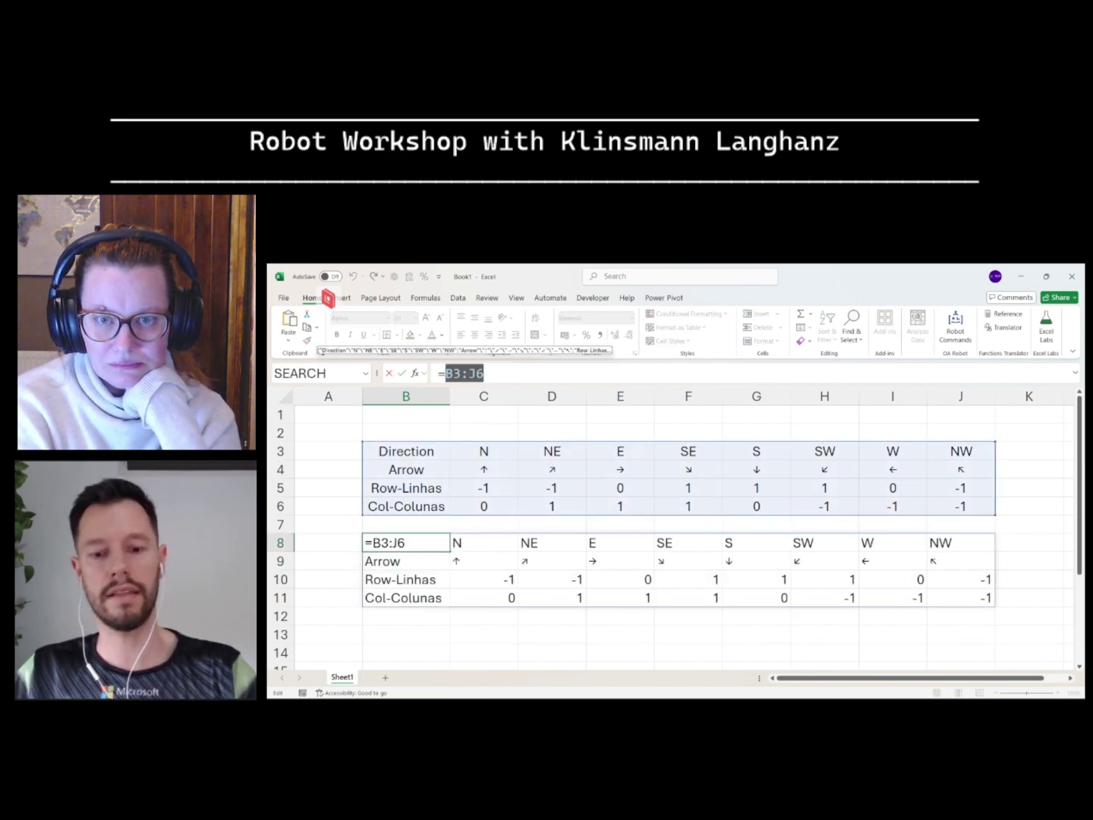
key(F9)
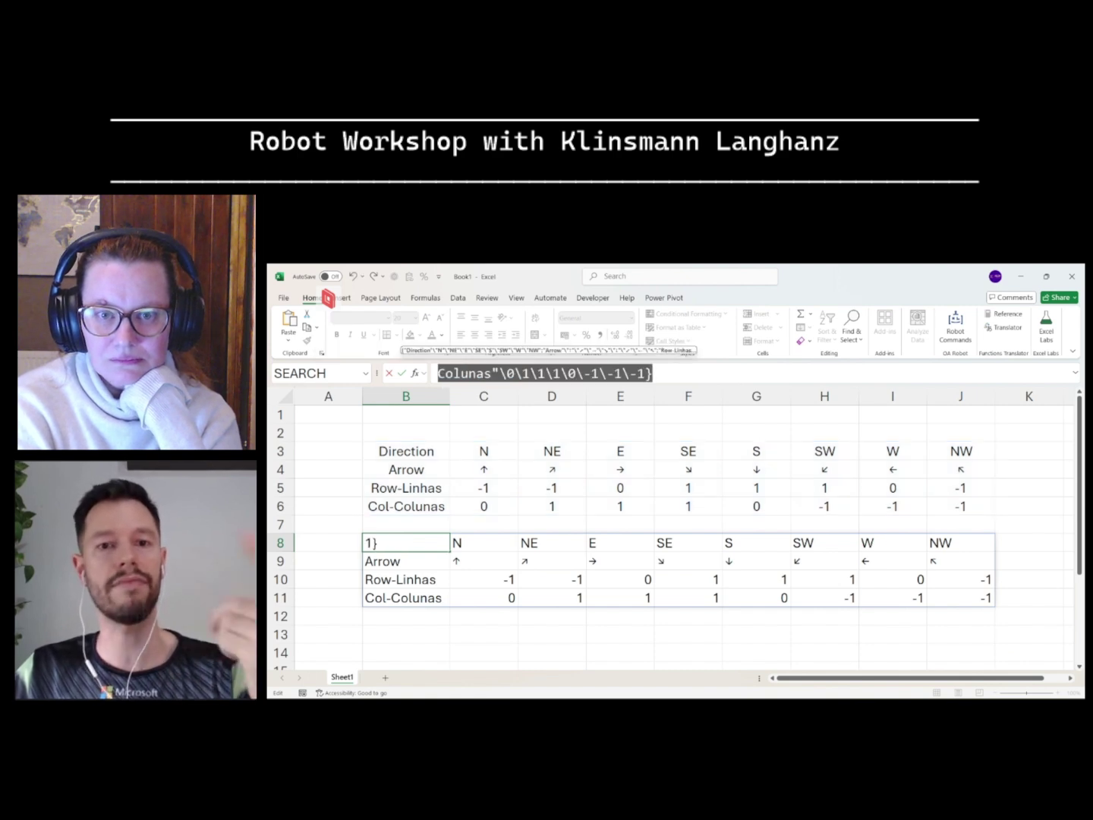
key(ctrl+Return)
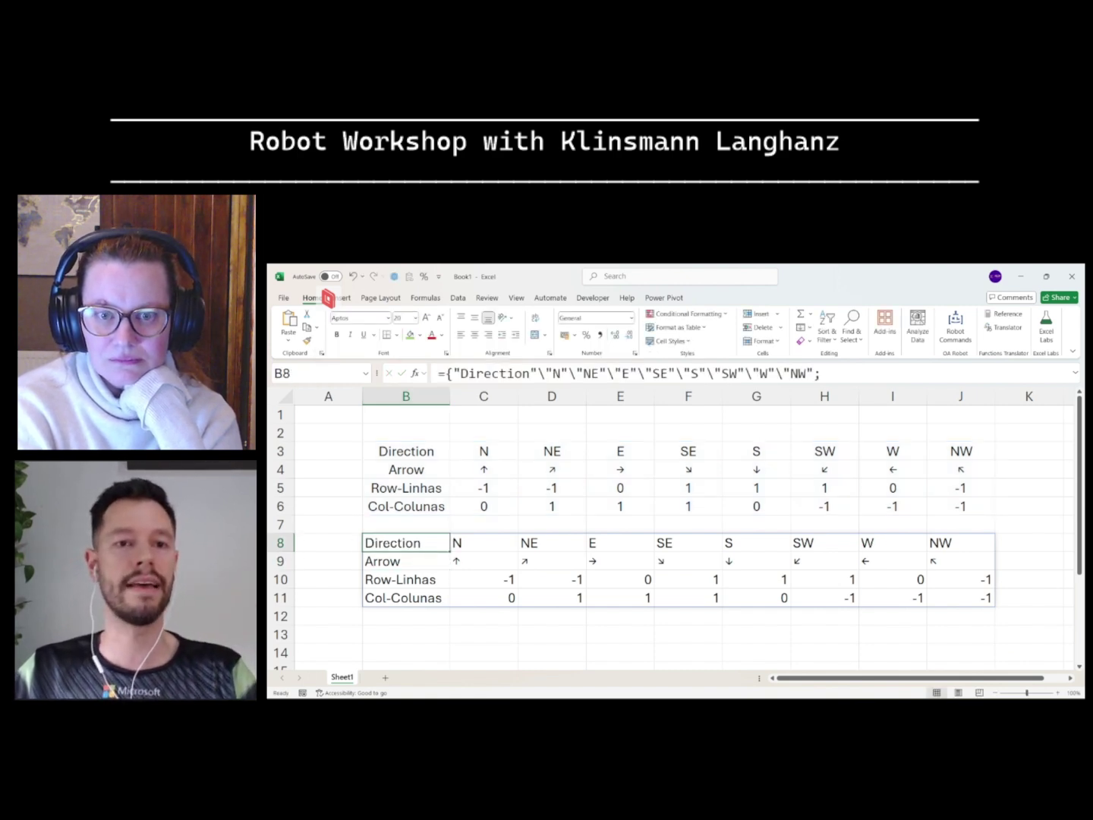
key(F2)
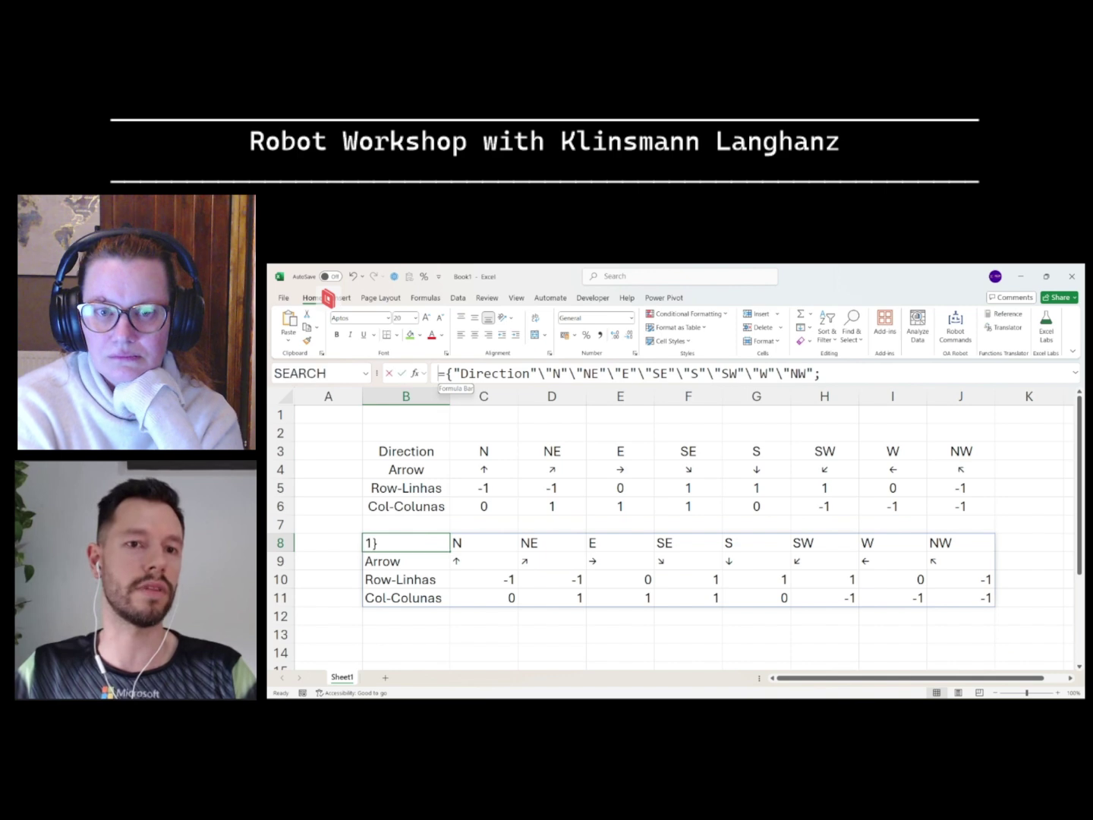
key(Home)
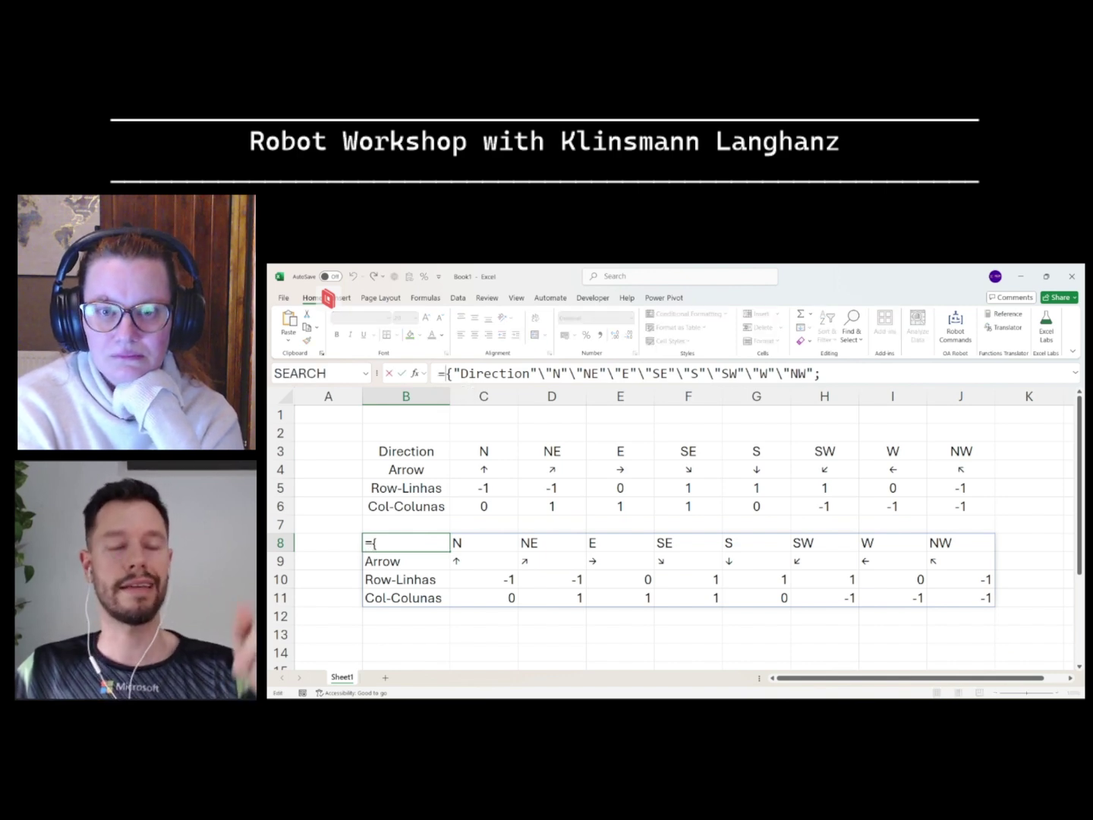
key(Return)
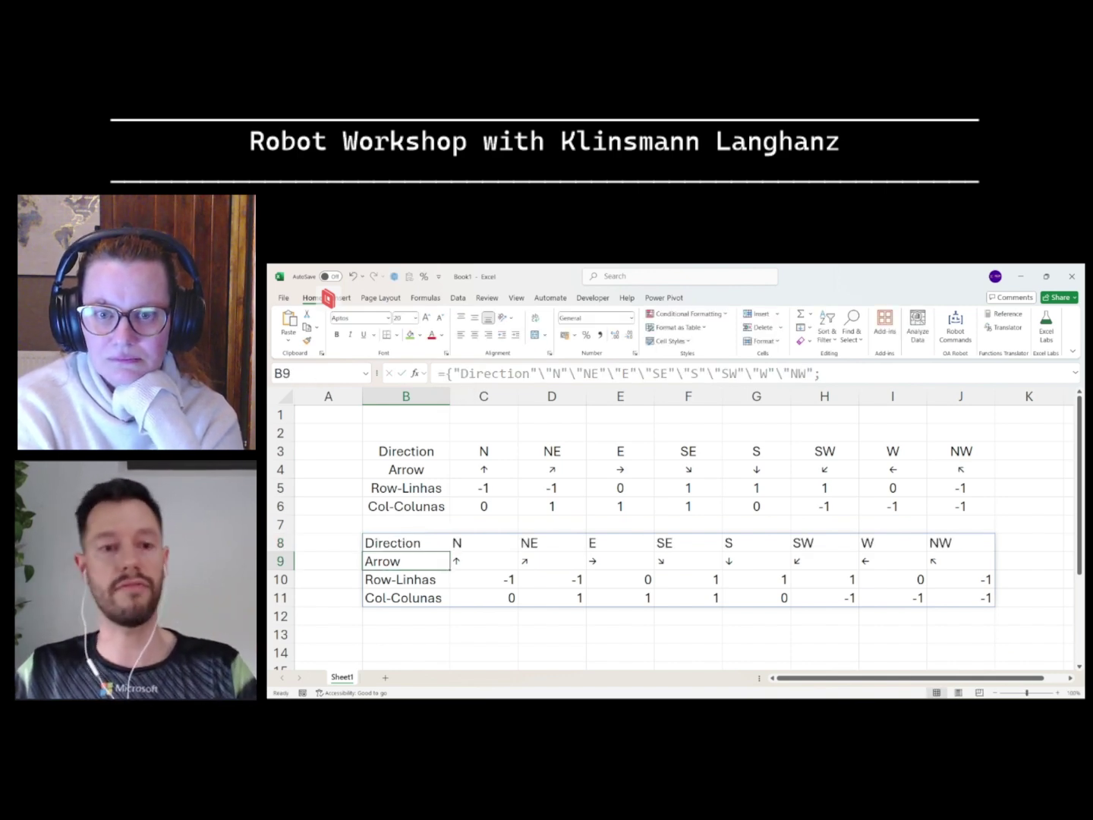
key(Up)
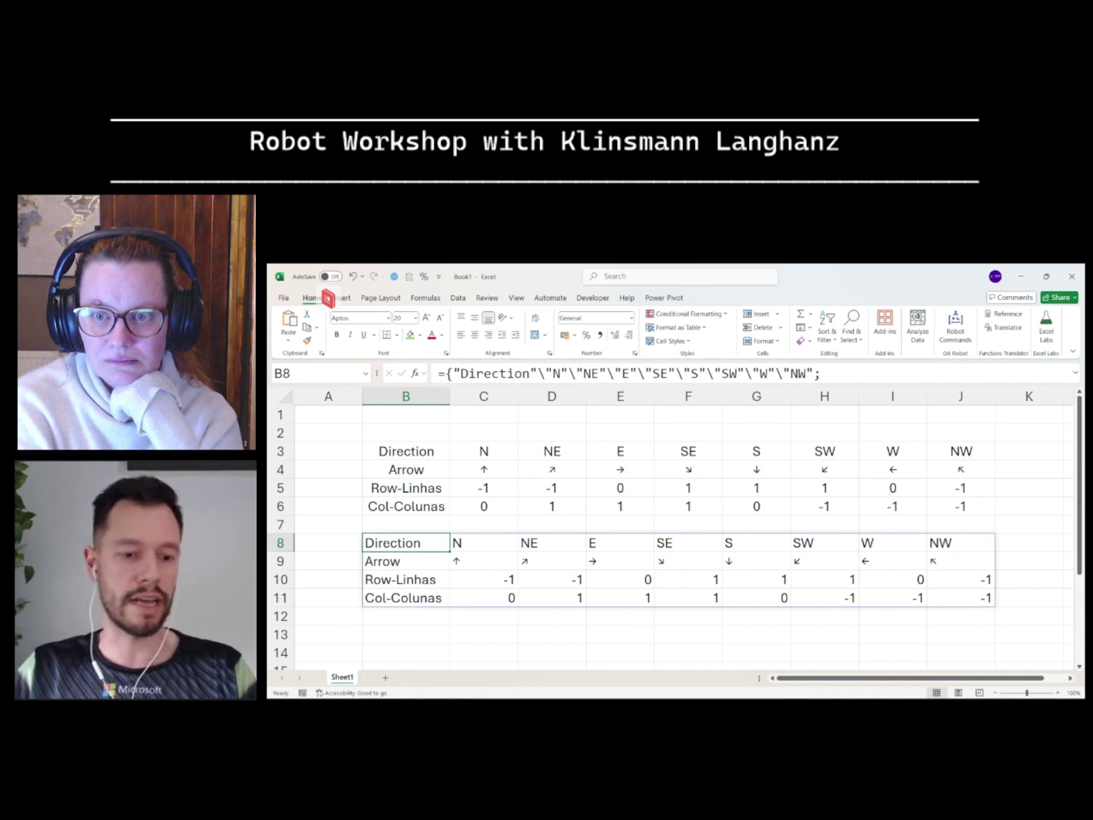
Step: Wrap the array constant in B8 in a LAMBDA without parameters using the Generate Lambda Statement robot command
key(alt+Tab)
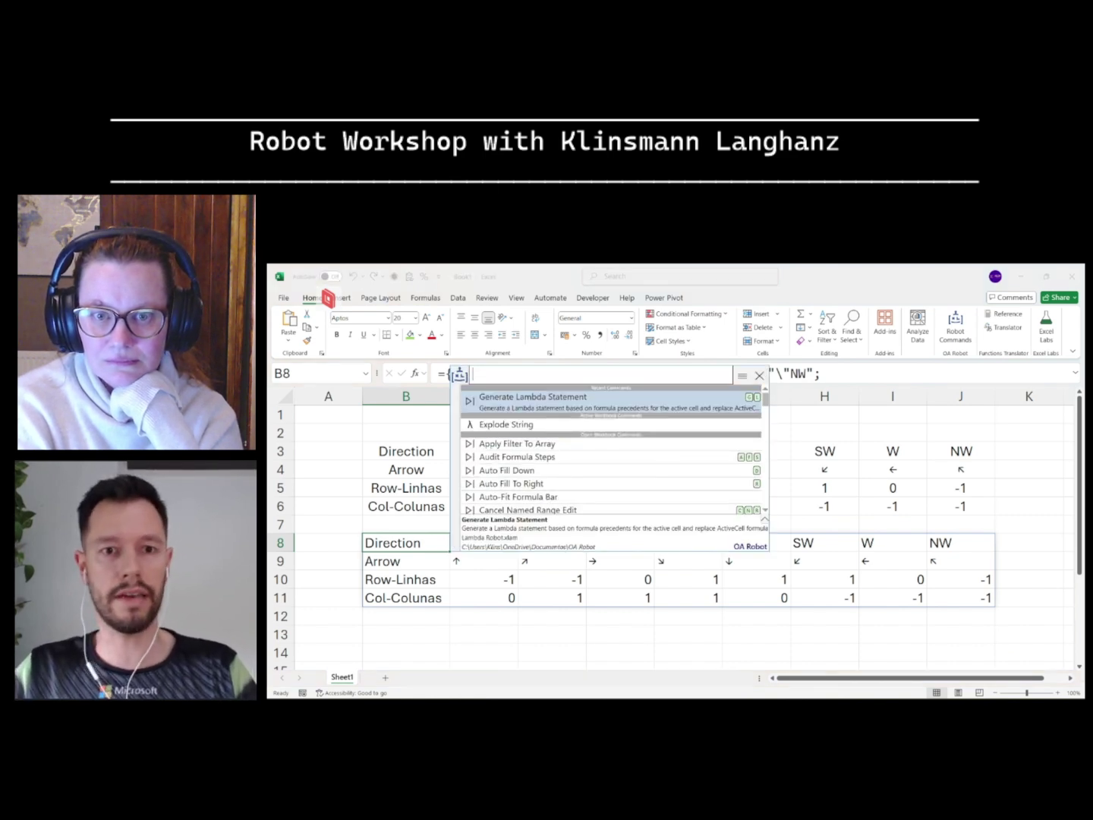
key(Down)
key(Down)
key(Up)
key(Up)
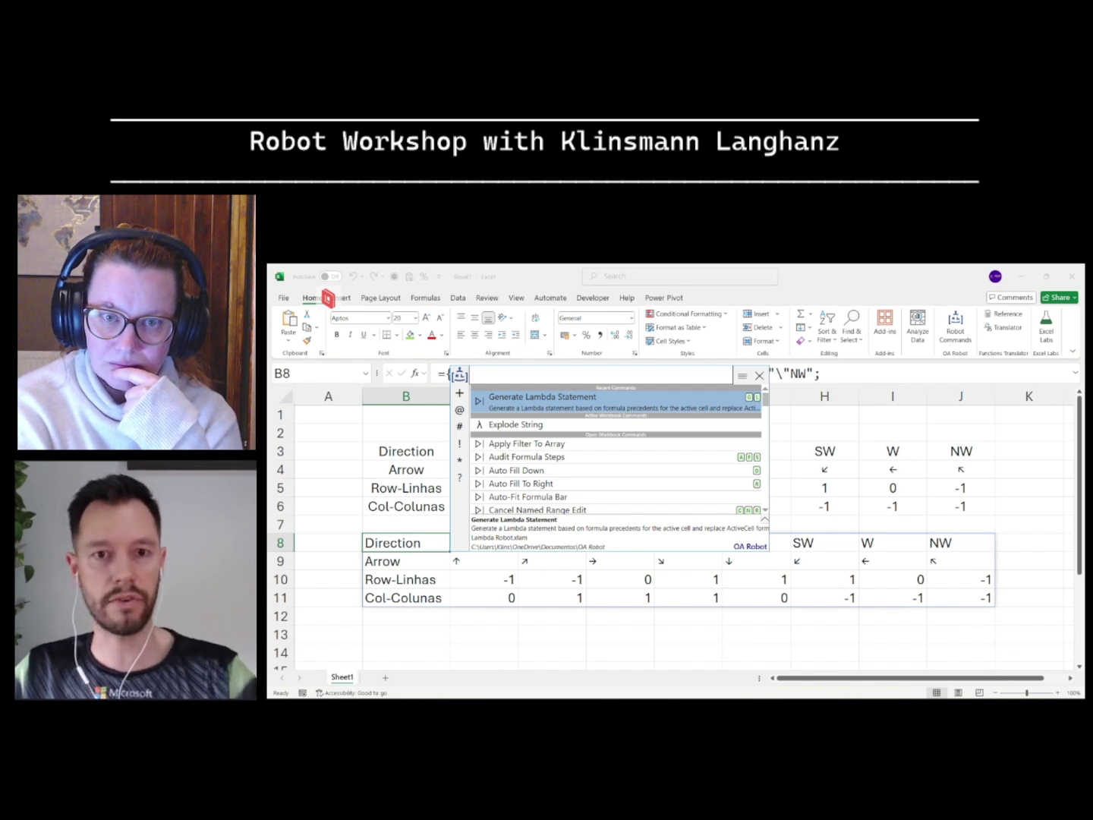
key(Return)
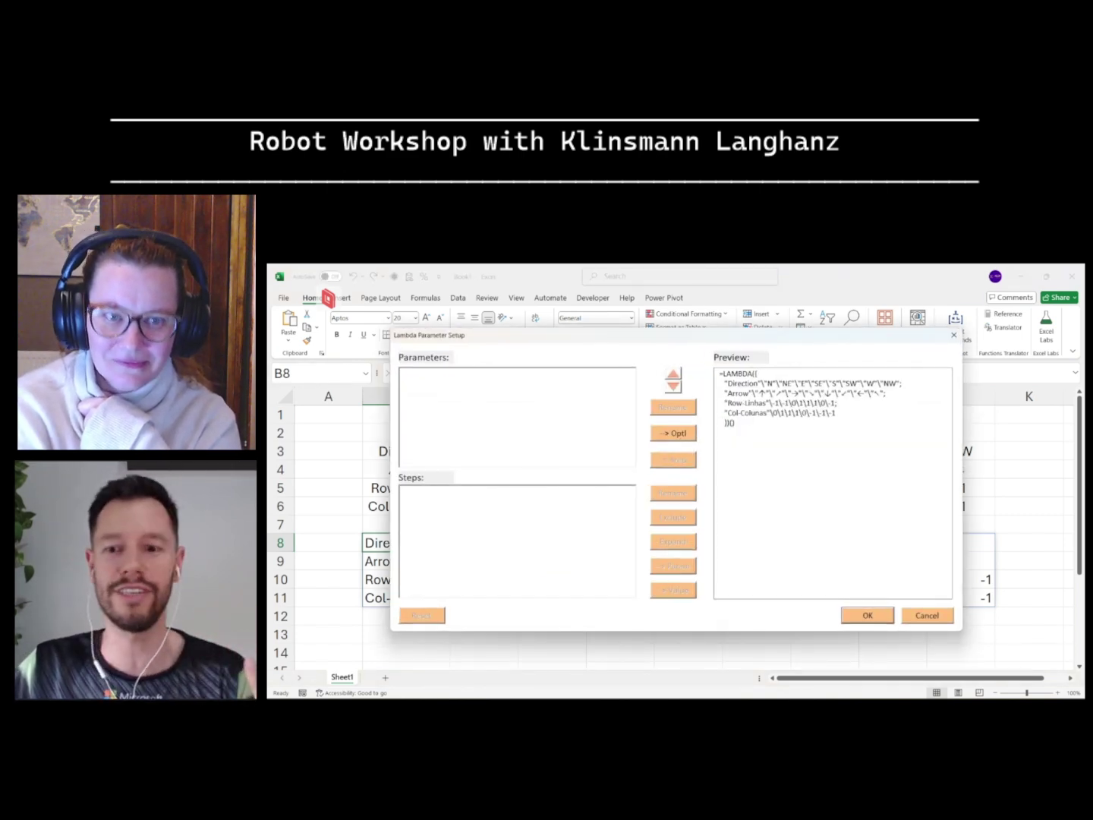
key(Return)
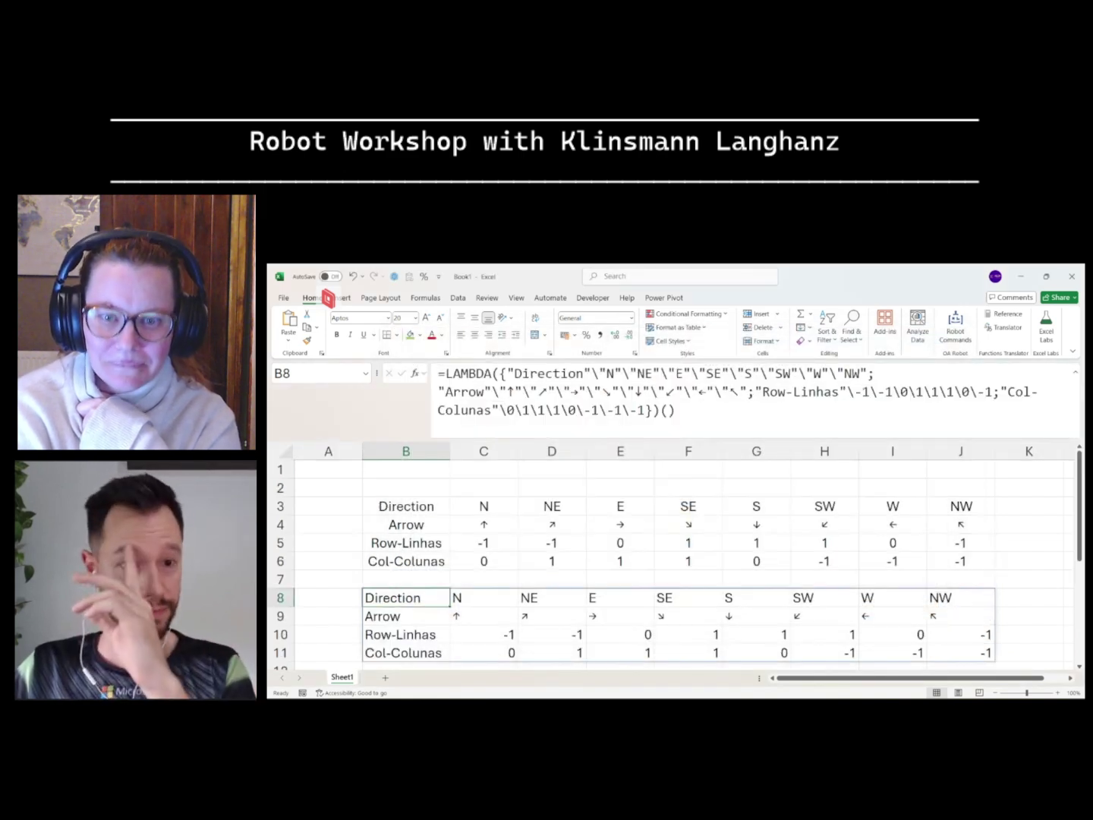
Step: Start a new Excel Formula Command in OA Robot from the LAMBDA formula in B8
scroll(674, 558, down, 1)
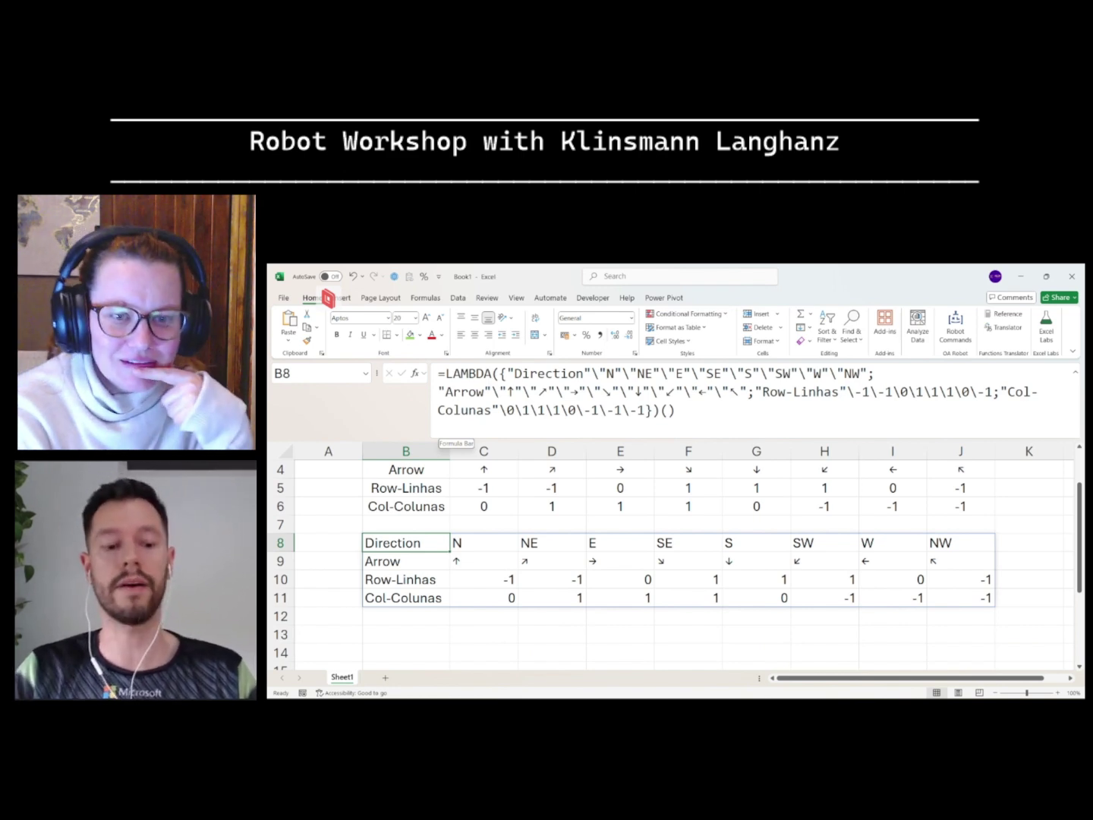
key(ctrl+shift+r)
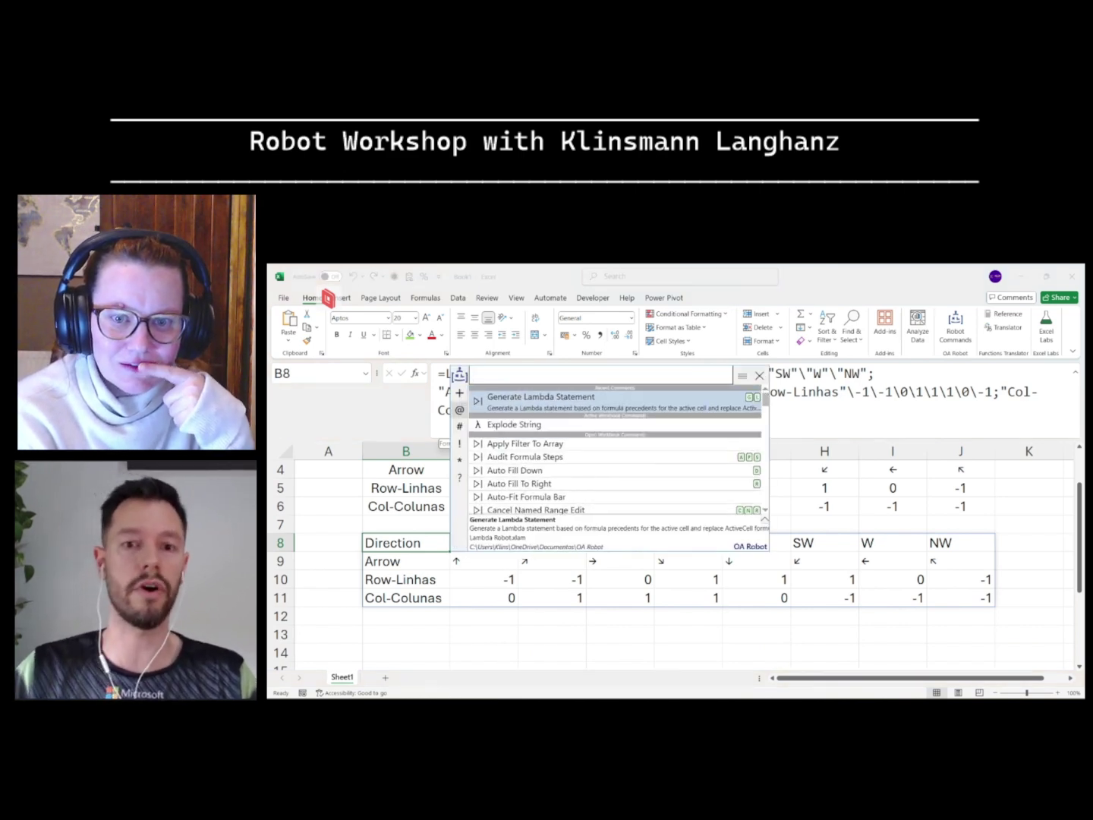
text(+)
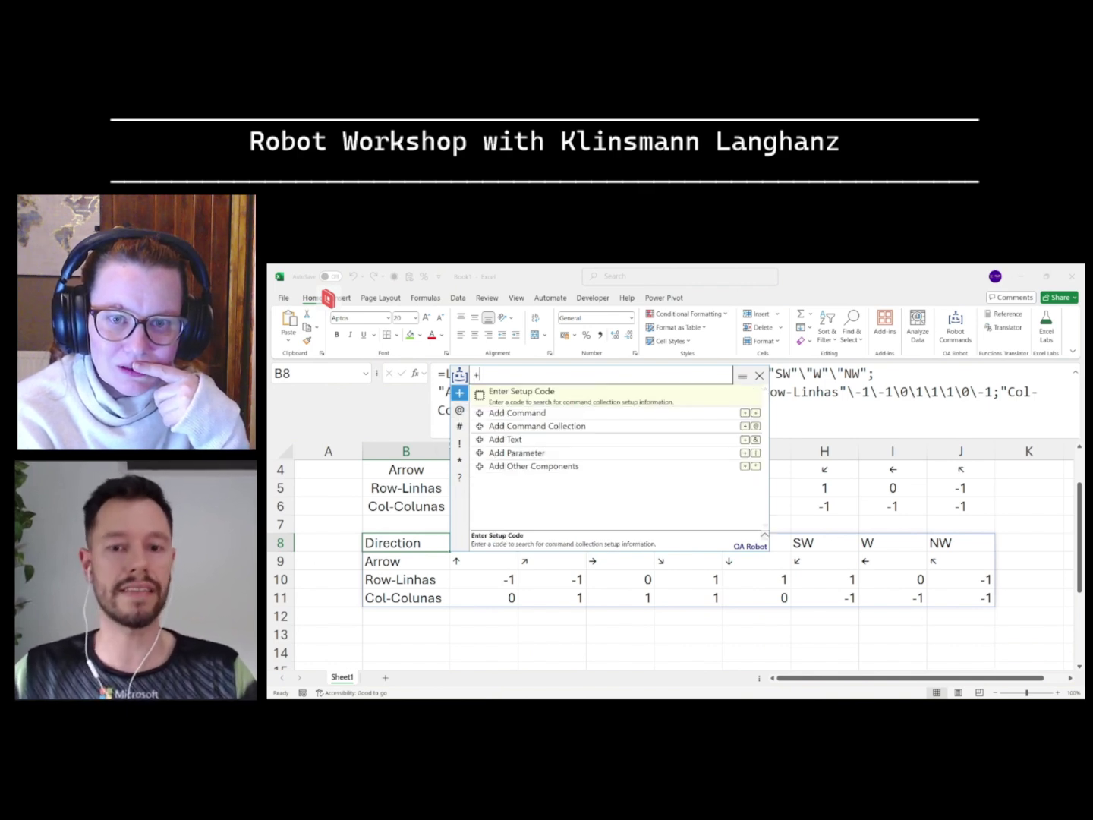
text(+)
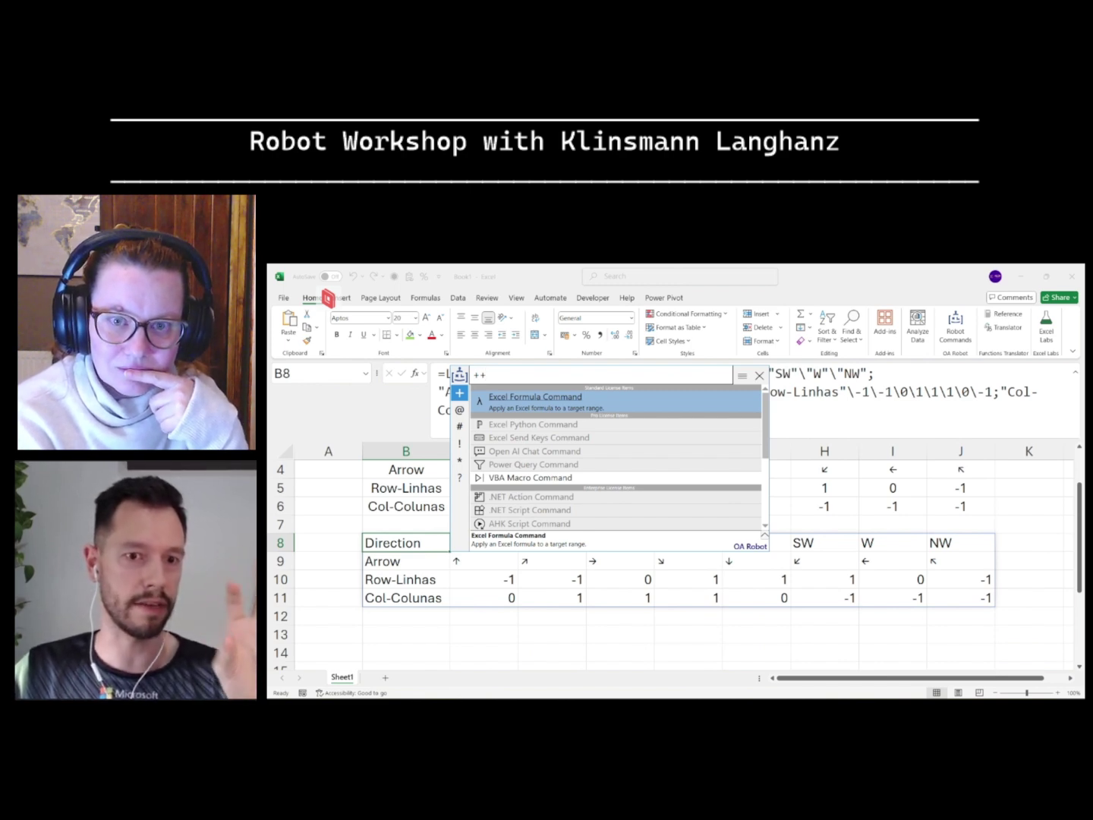
key(Return)
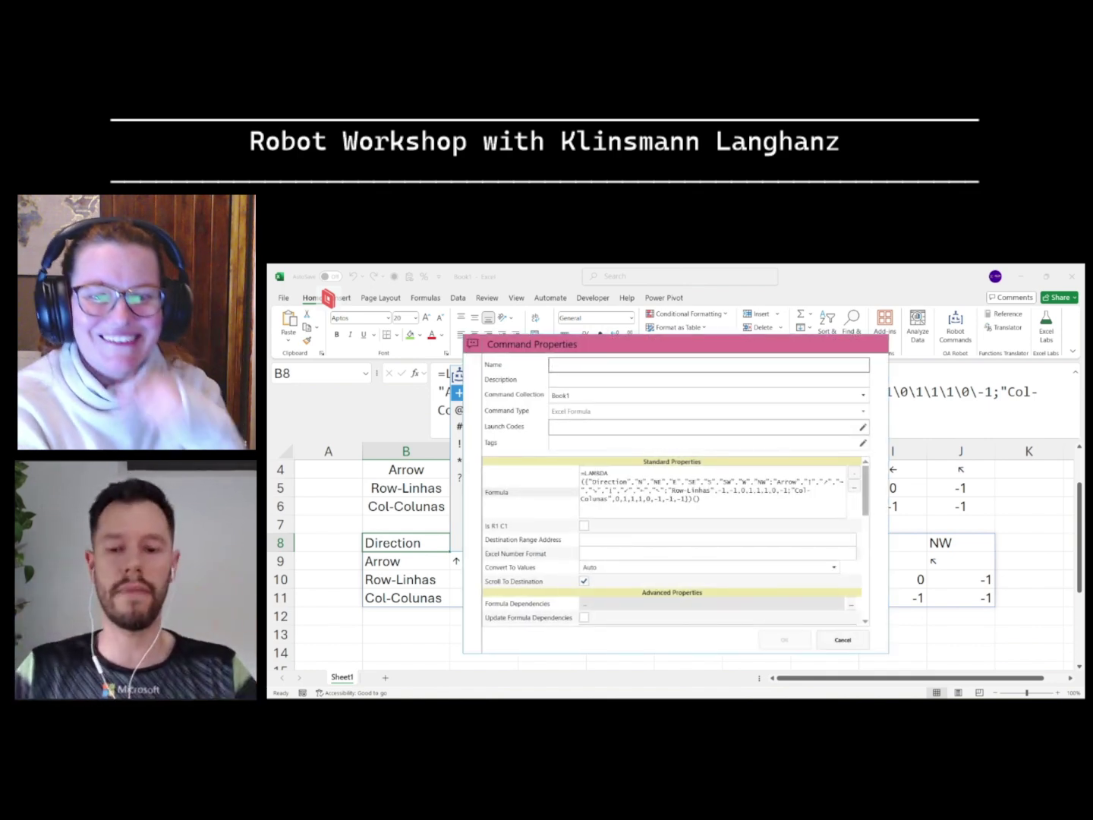
Step: Name the new formula command JaqVideo, save it in the Book1 command collection and close the robot command list
text(JAqVideo)
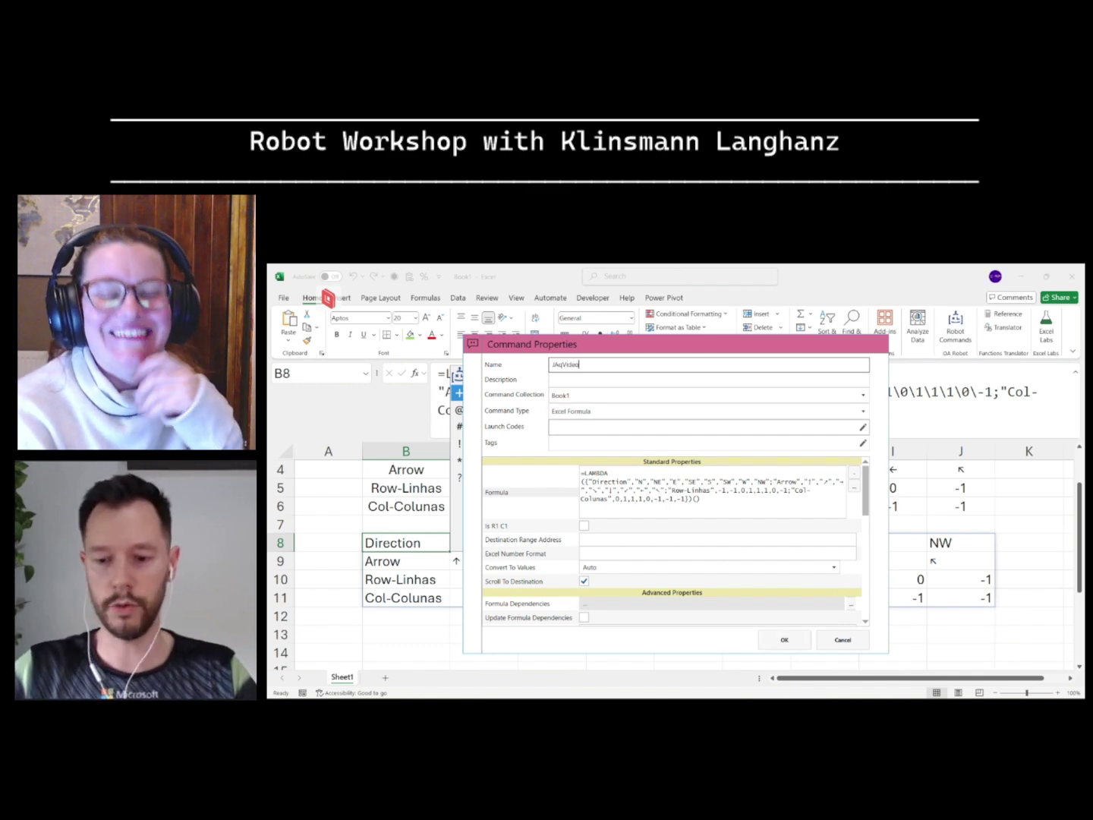
key(Left)
key(Left)
key(Left)
key(Left)
key(Left)
key(Left)
key(BackSpace)
text(a)
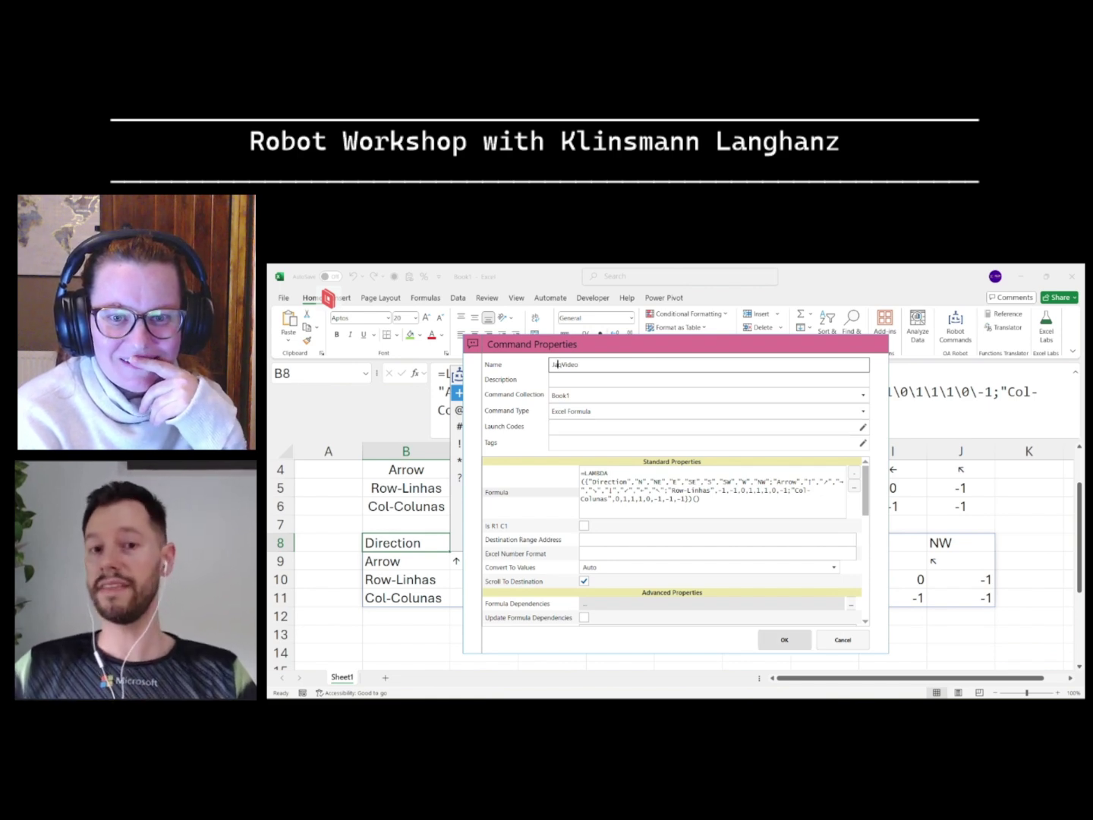
key(Return)
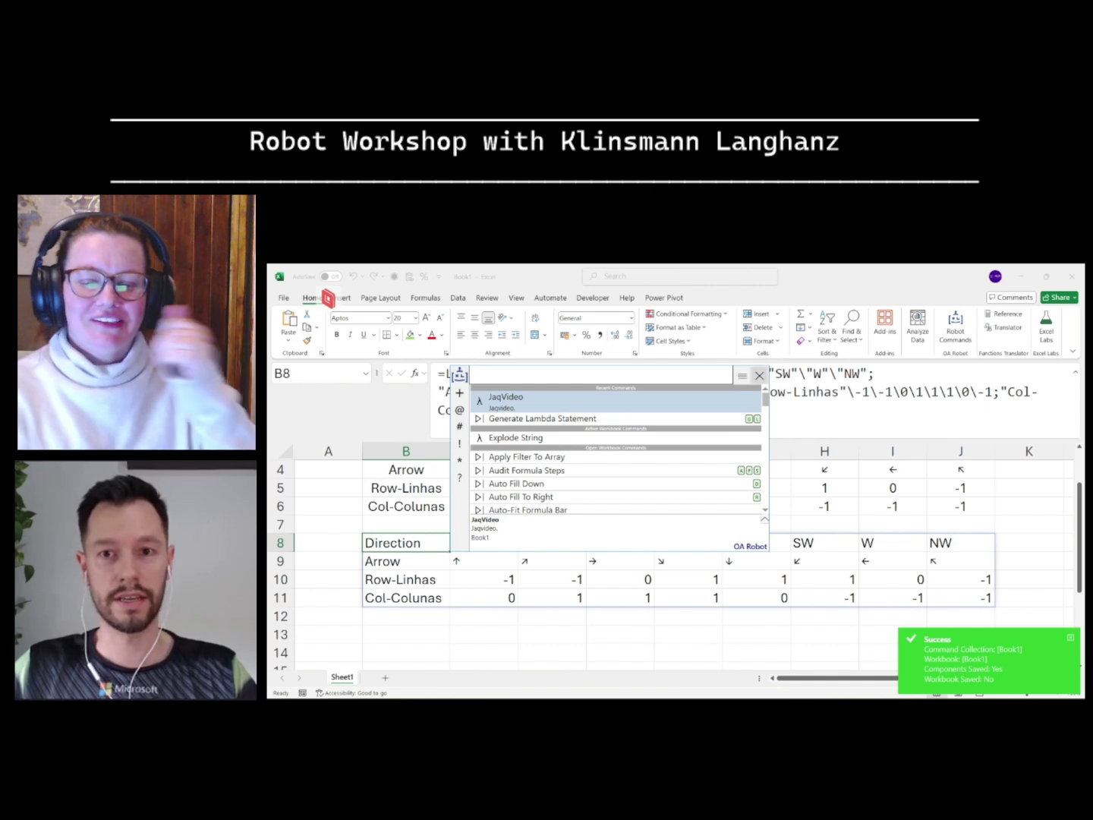
click(759, 376)
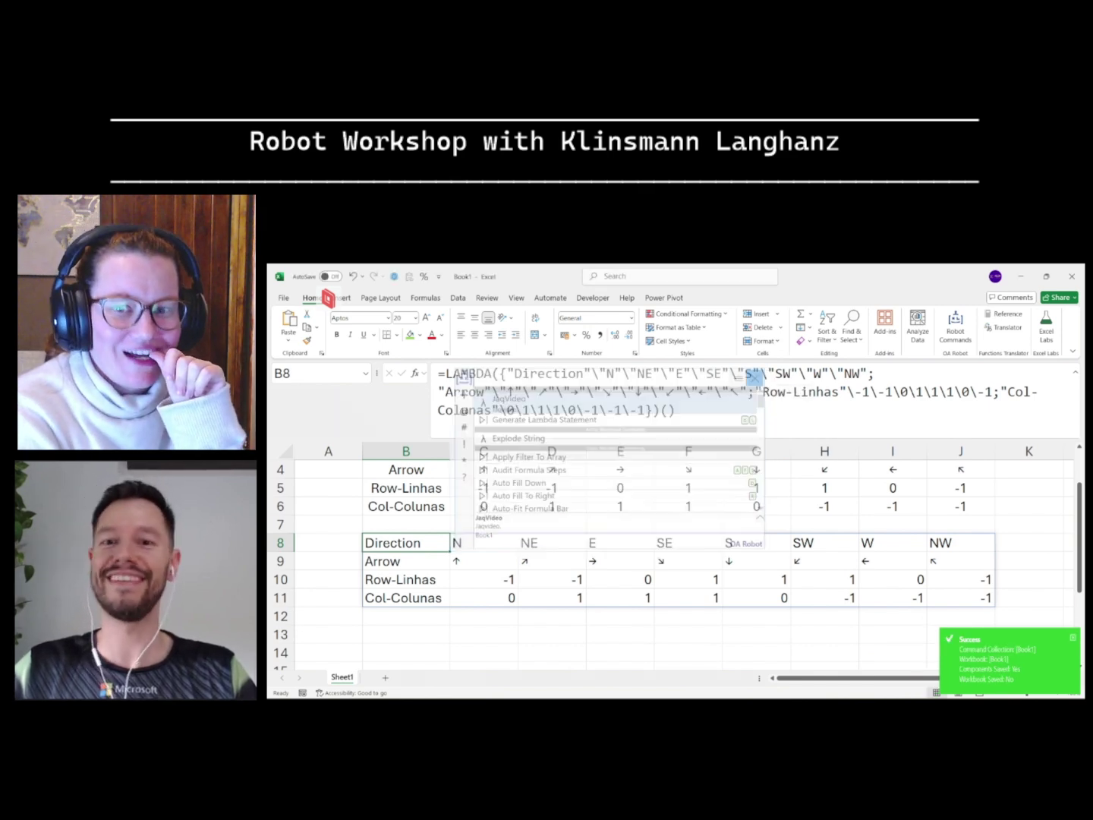
Step: Run the JaqVideo command in cell B14 to insert the direction table there
scroll(674, 563, down, 1)
click(406, 597)
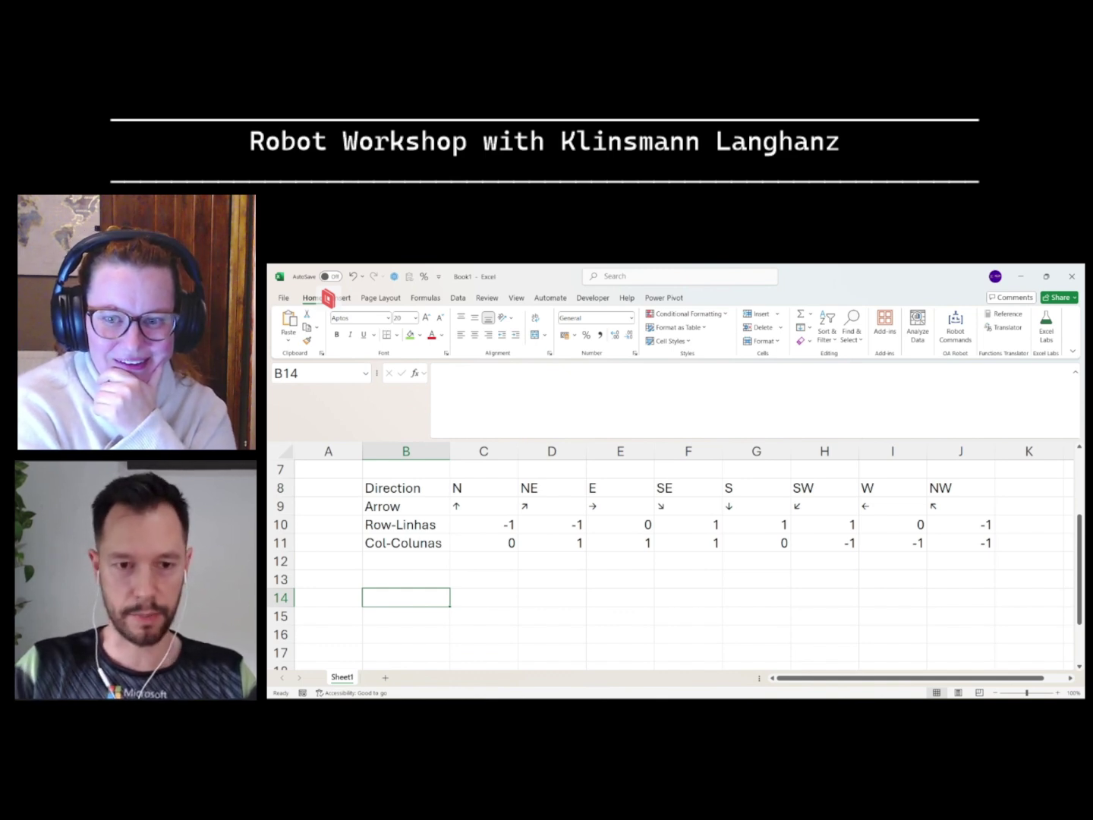
key(ctrl+shift+p)
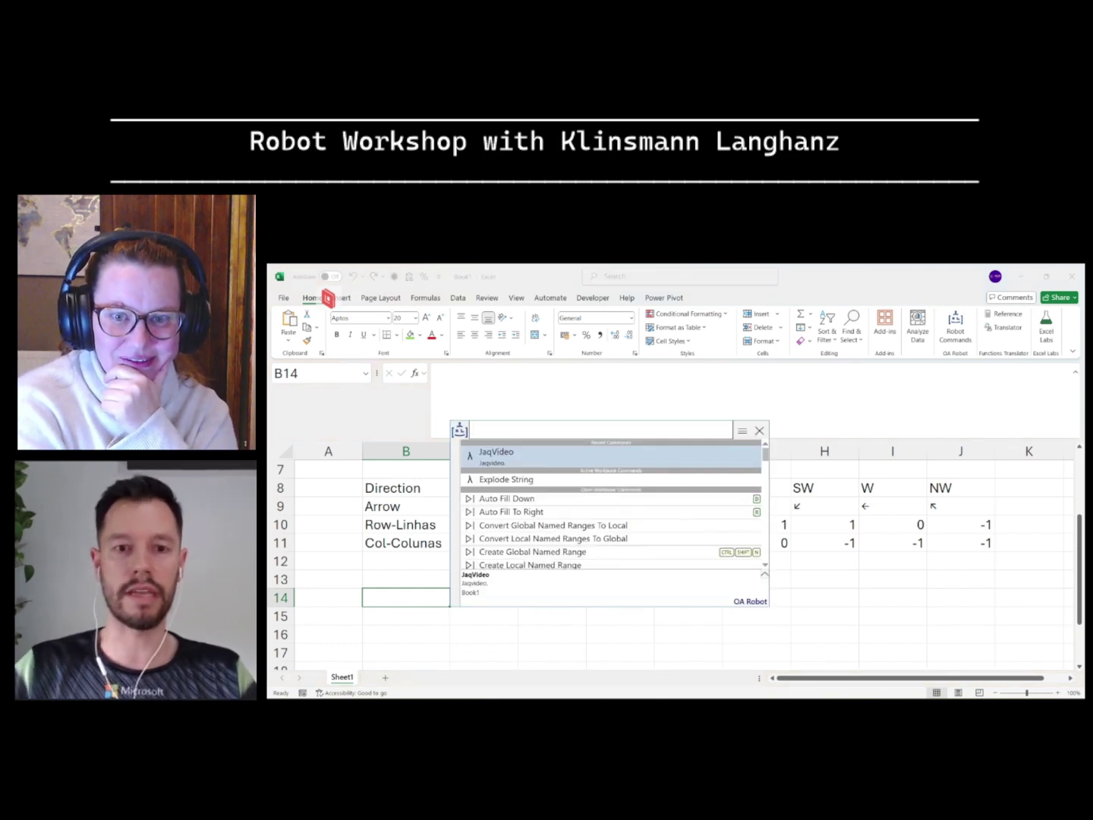
key(Return)
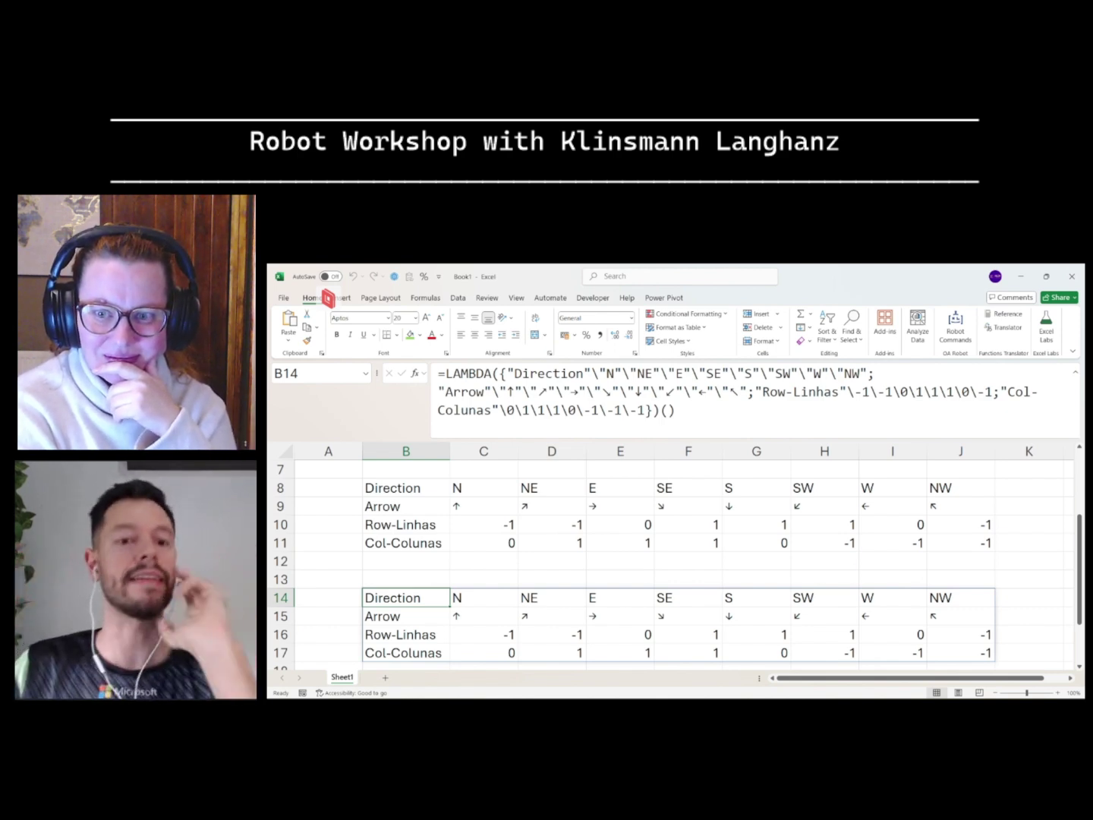
Step: Switch to the BR24_01 Fundamentos workbook, add a new sheet and run the JaqVideo command in cell B3
key(super+3)
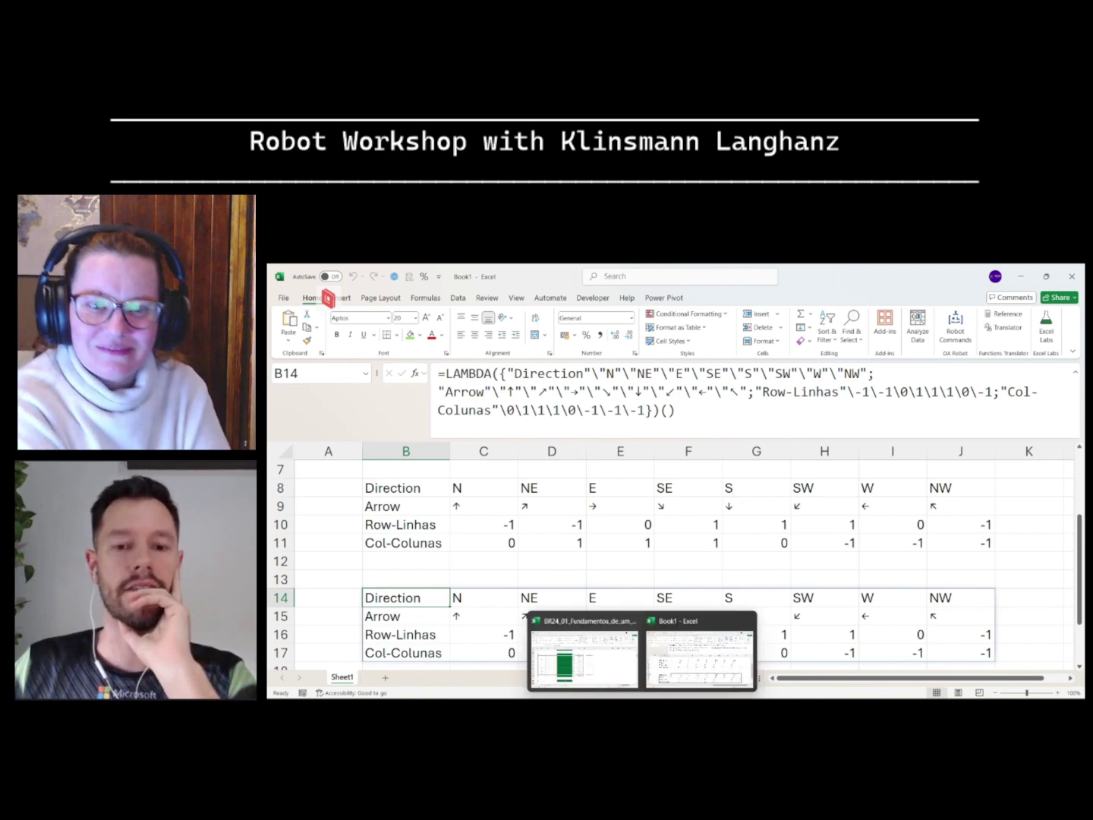
click(524, 679)
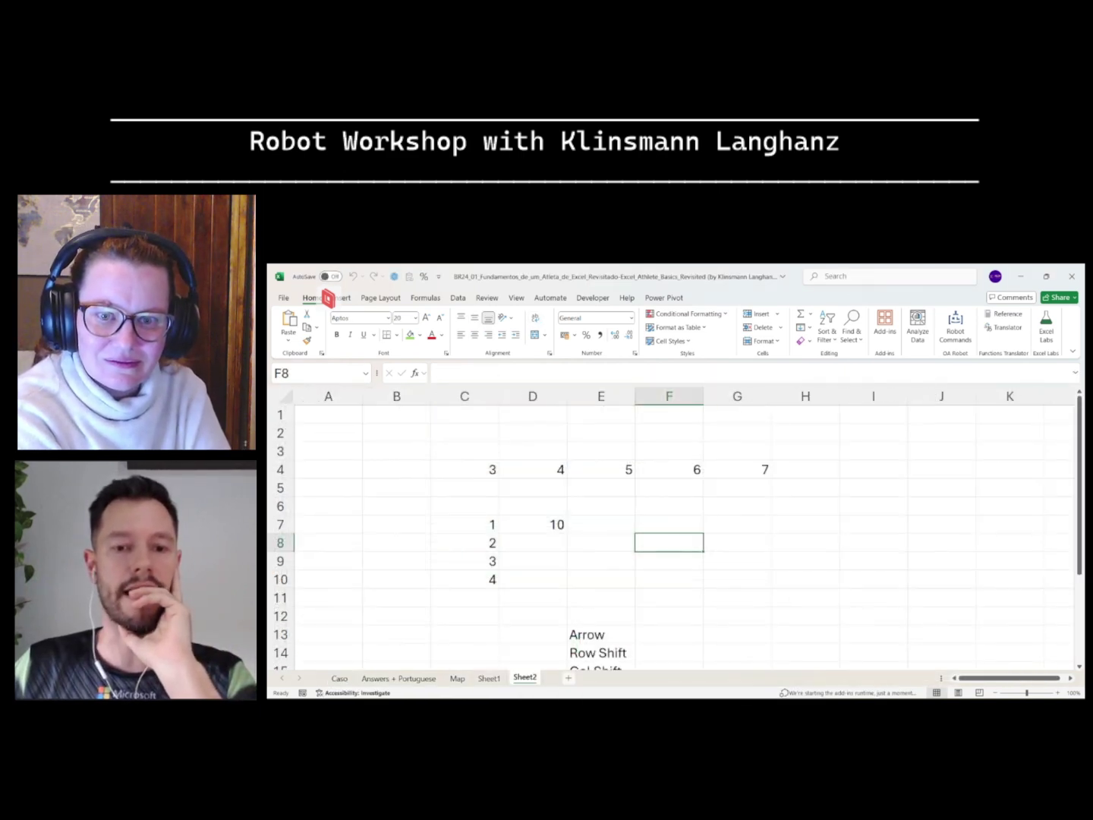
click(569, 678)
click(396, 451)
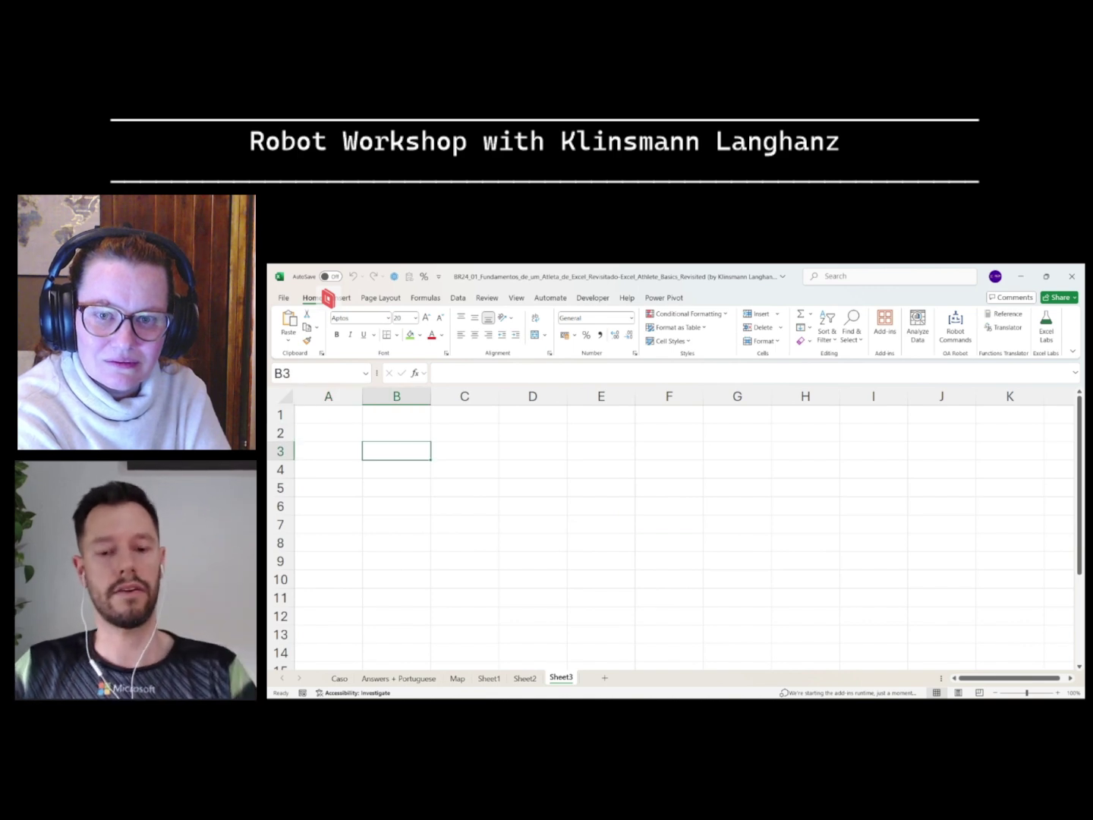
key(ctrl+shift+r)
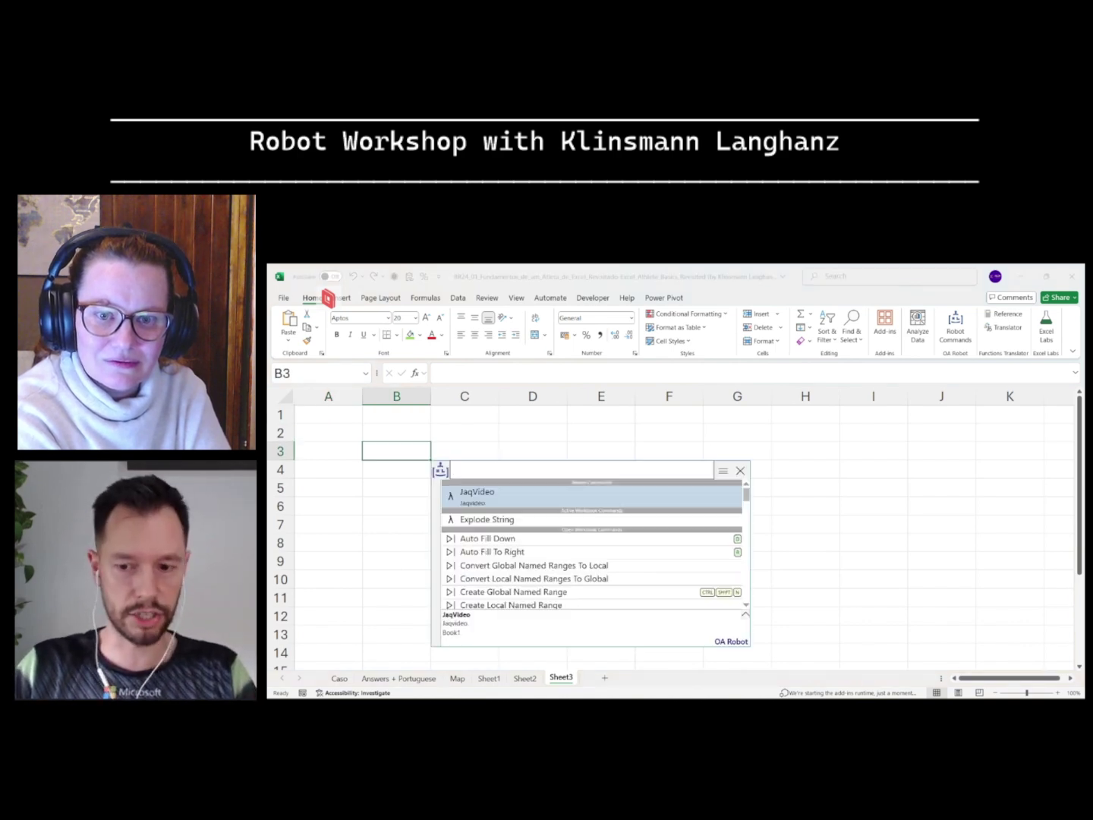
key(Return)
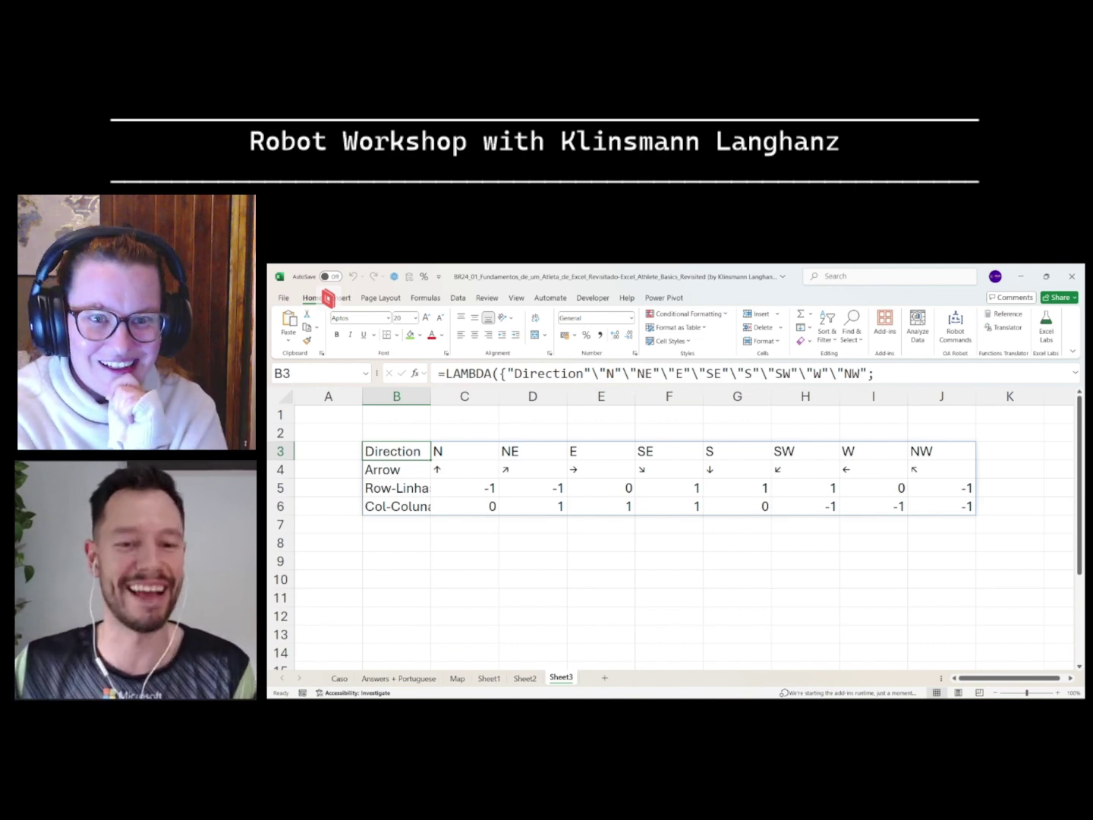
Step: Review the Caso sheet from its title and instructions to the Level 7 question, and select the example's Reference cell G264
click(340, 678)
scroll(683, 532, up, 15)
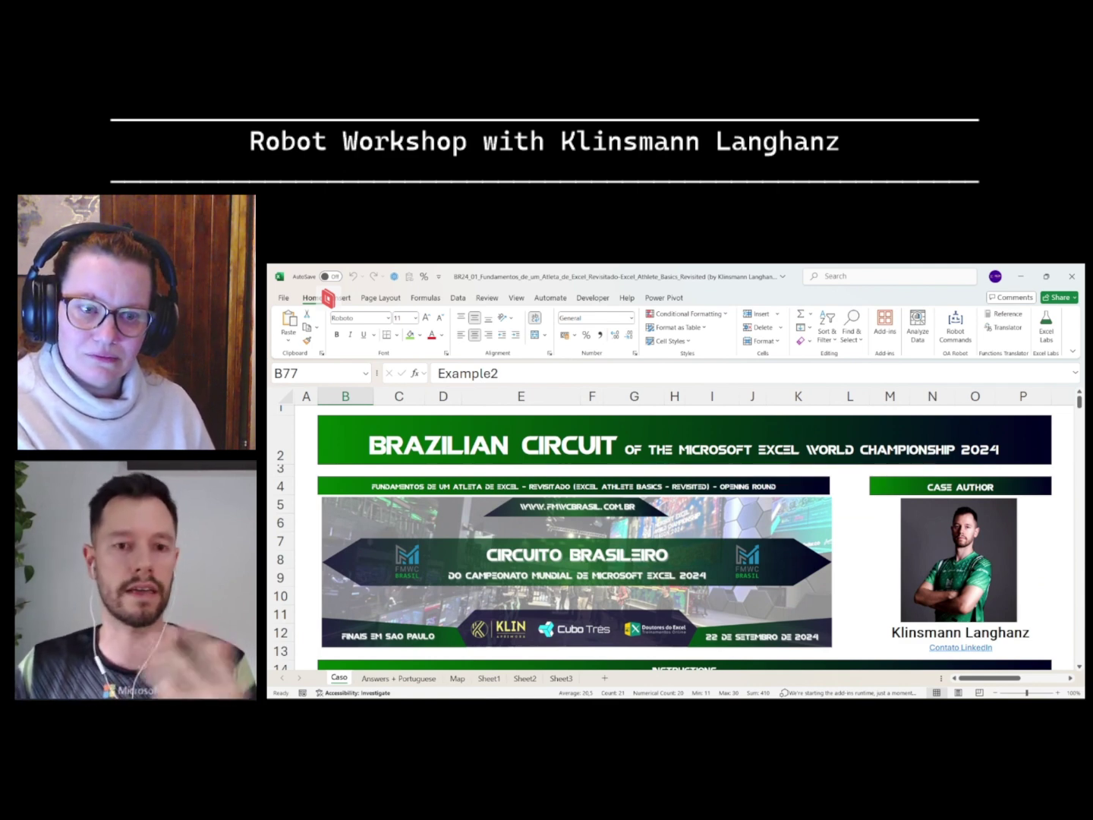
scroll(683, 532, down, 4)
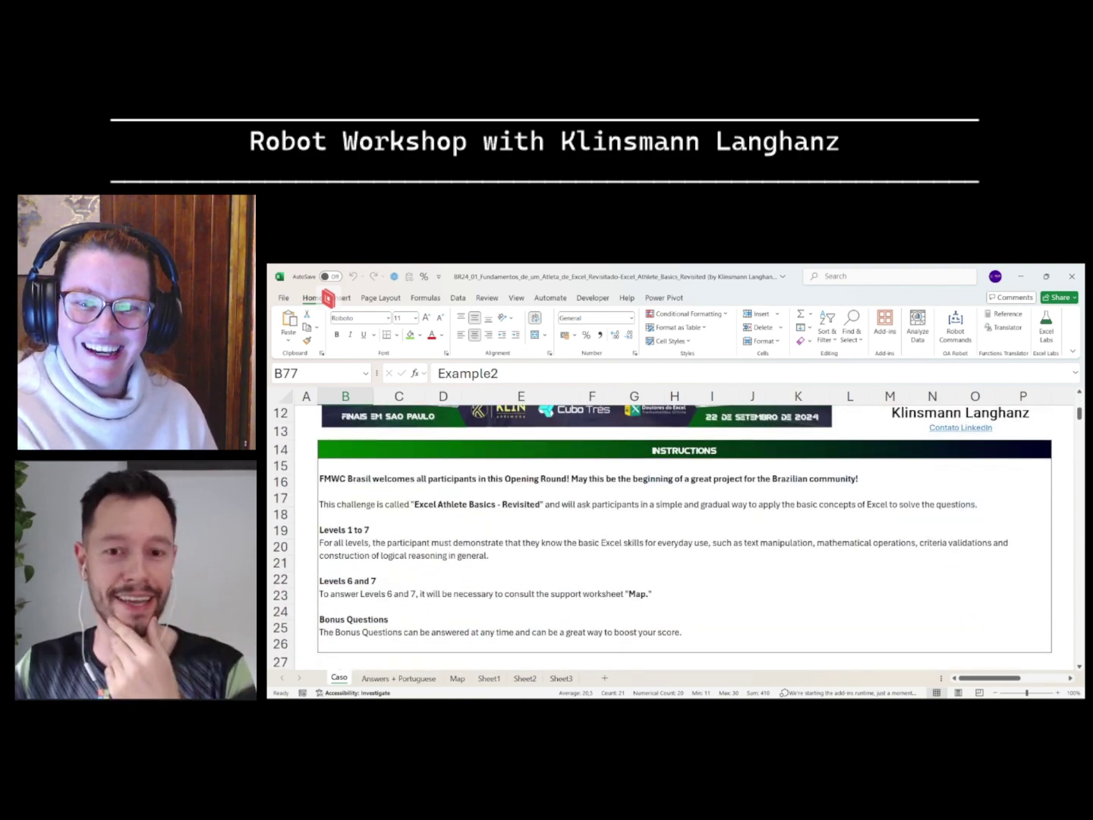
scroll(684, 532, down, 14)
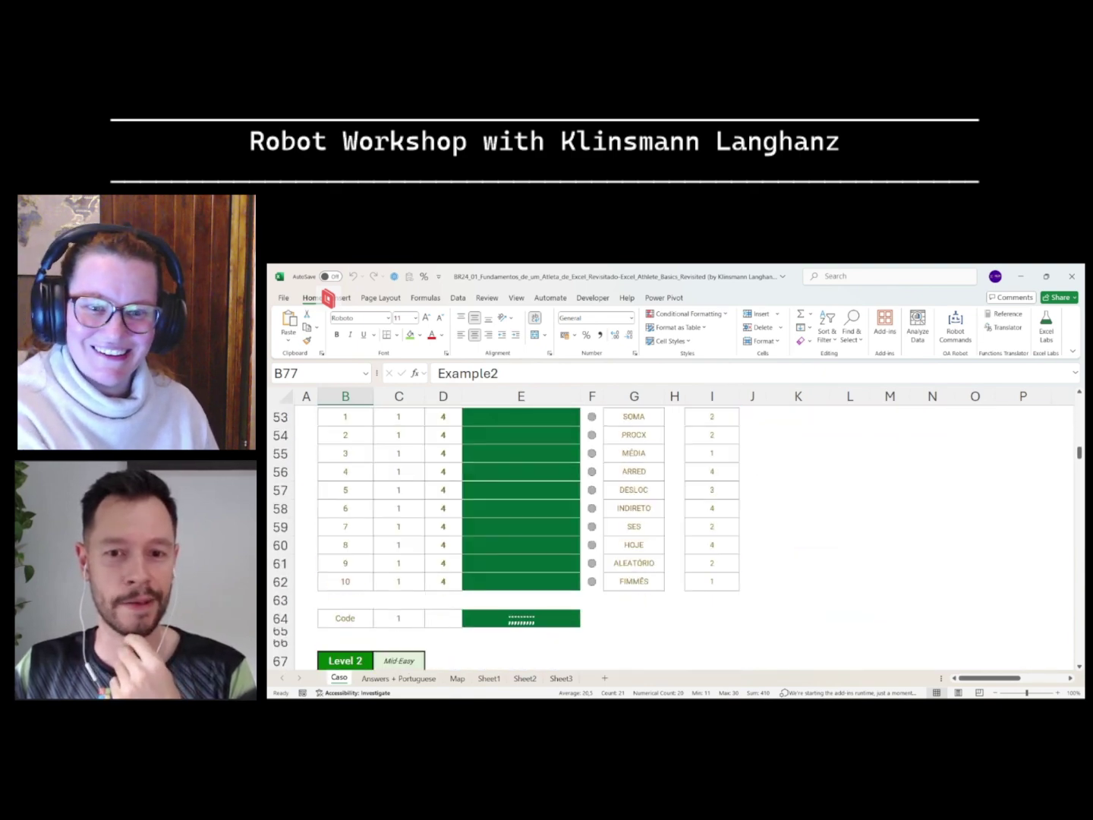
scroll(683, 531, down, 20)
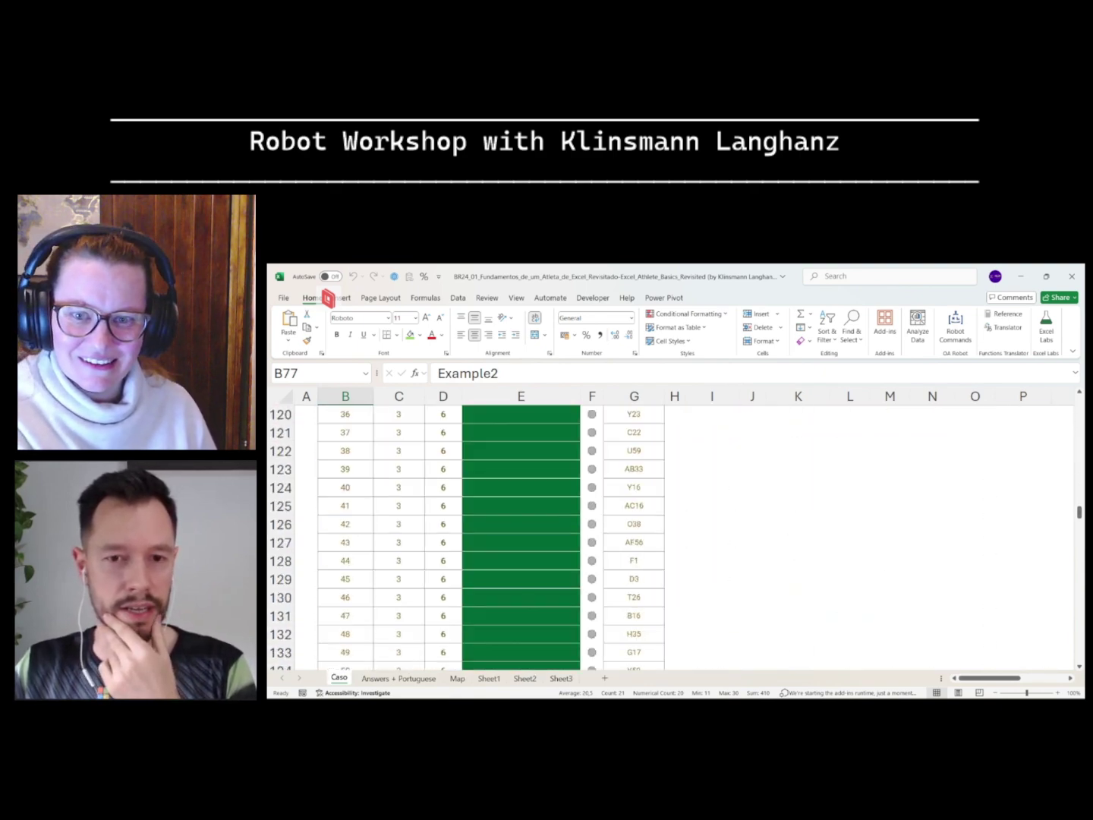
scroll(683, 531, down, 20)
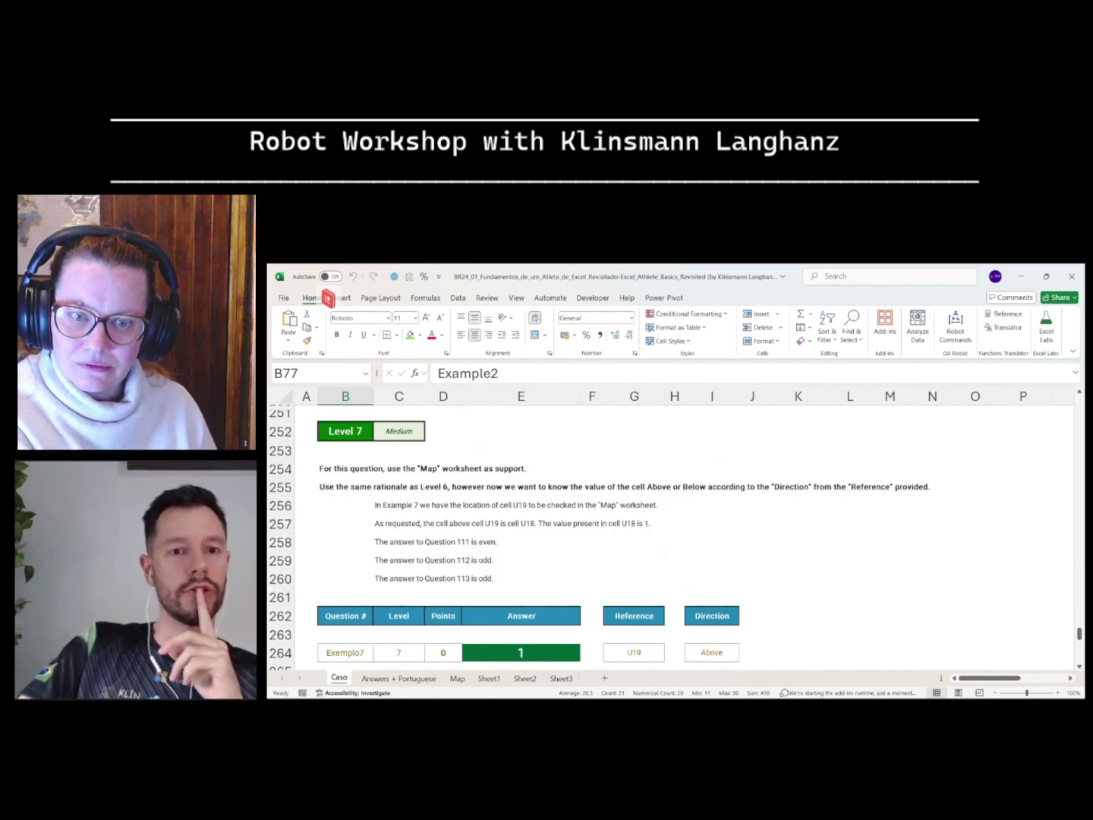
scroll(634, 532, down, 1)
click(634, 598)
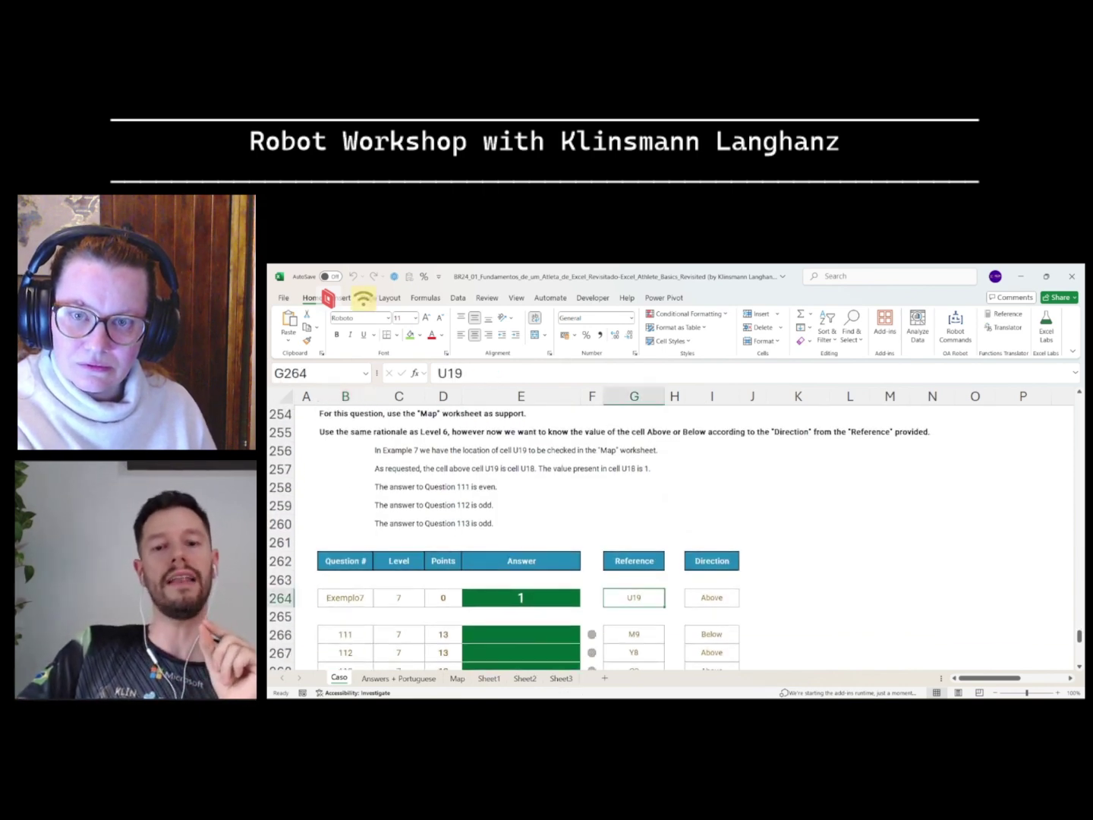
Step: Copy the Level 7 header and example rows B262:I264 from the Caso sheet into a new sheet at cell B3
click(711, 598)
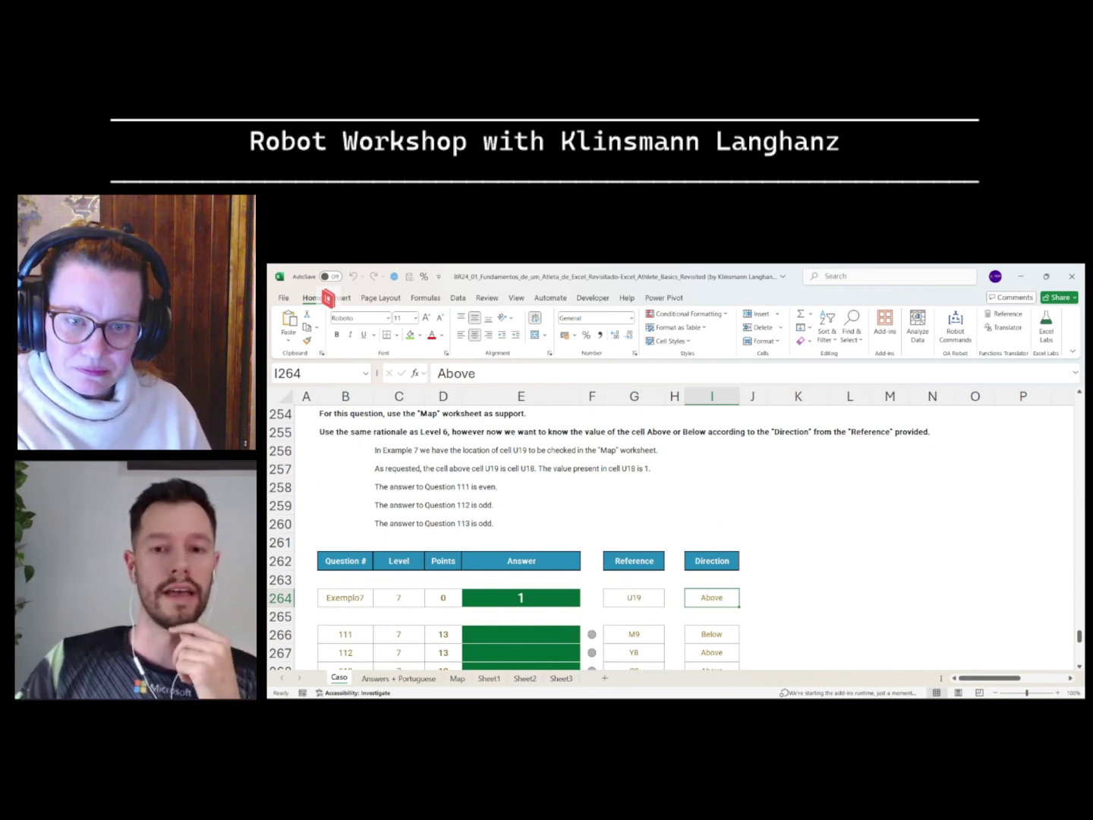
drag(346, 560, 712, 597)
key(ctrl+c)
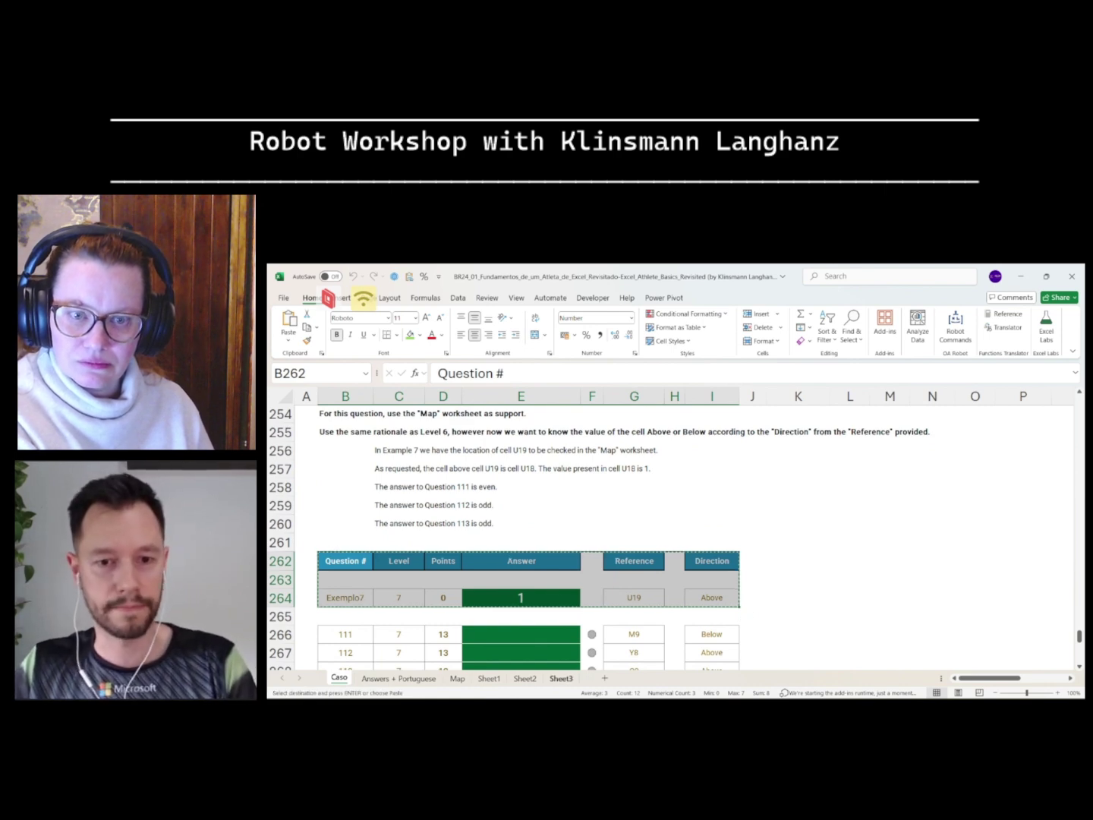
click(605, 678)
click(396, 451)
key(ctrl+v)
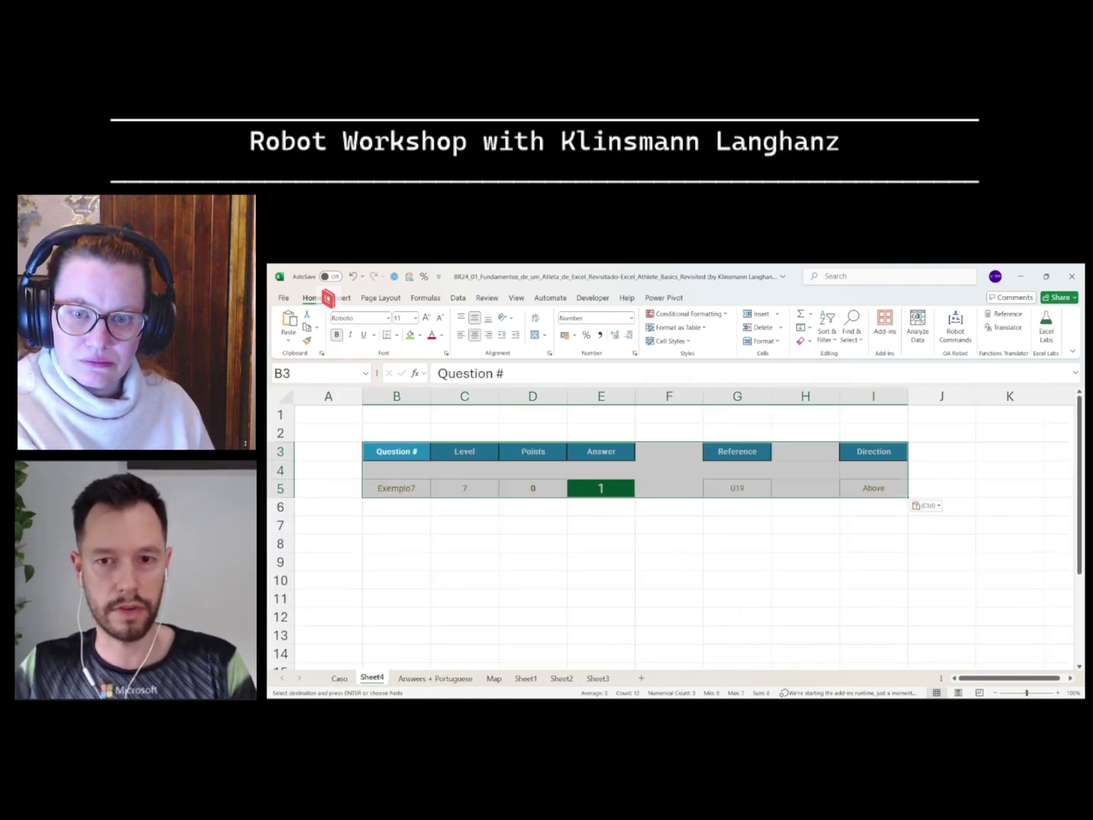
click(533, 562)
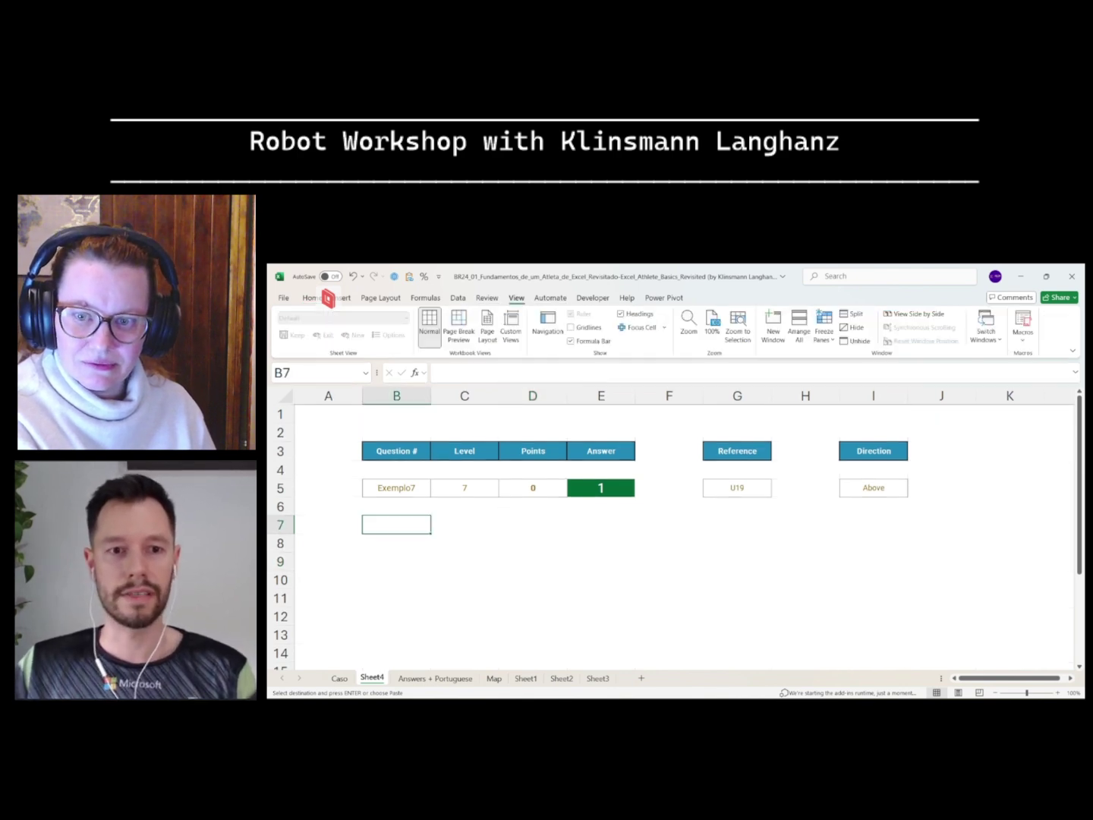
Step: Consult the Map sheet and enter =INDIRECT("Map!"&G5) in cell B8 of Sheet4 to fetch the referenced value
click(494, 678)
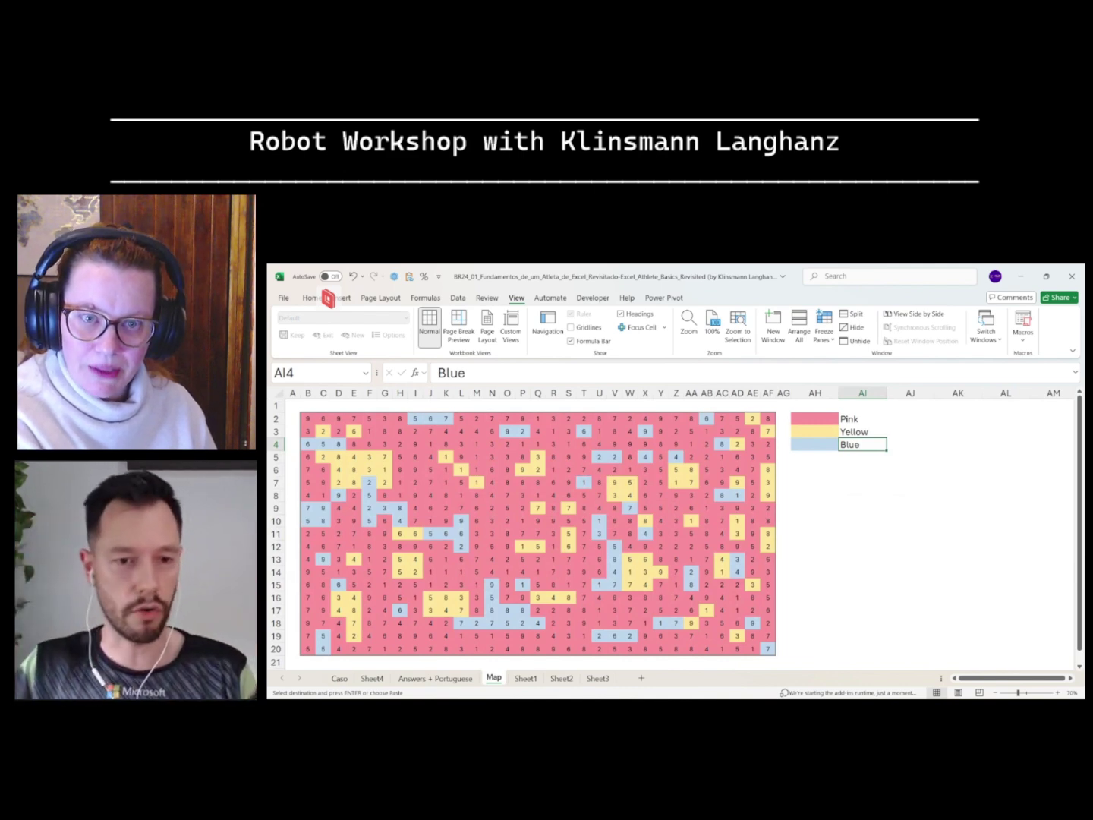
click(372, 678)
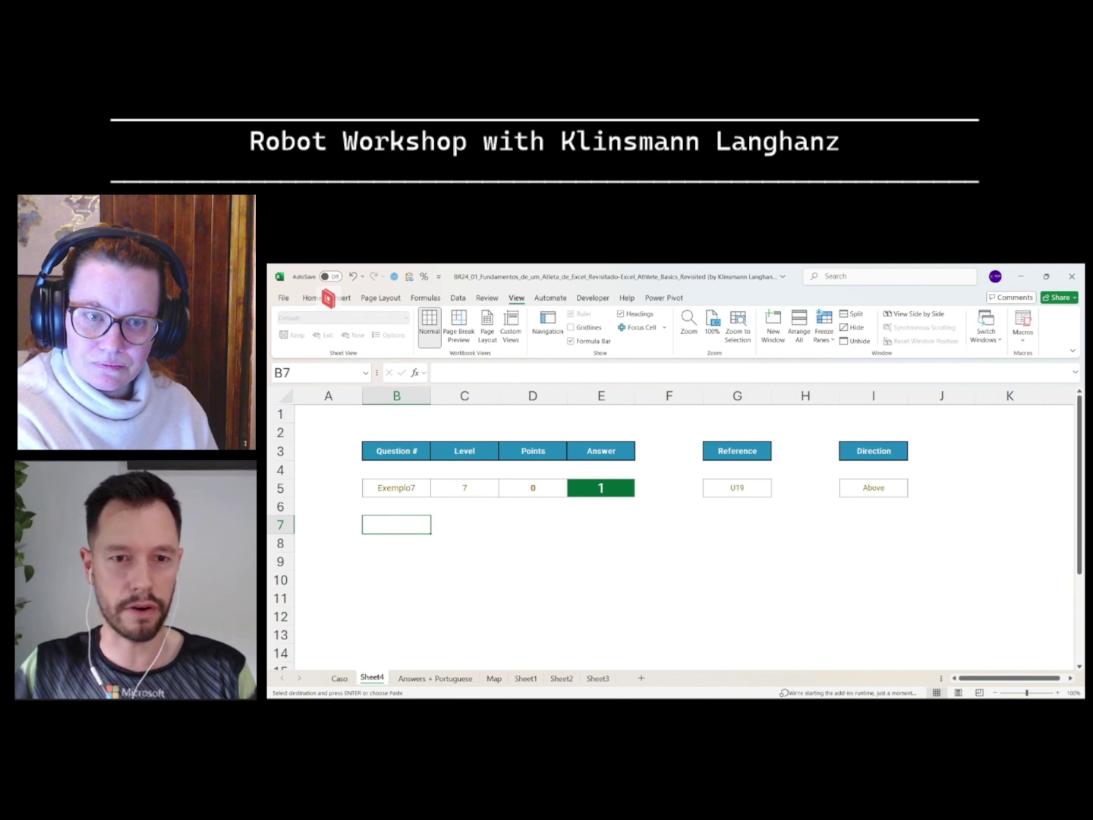
click(737, 488)
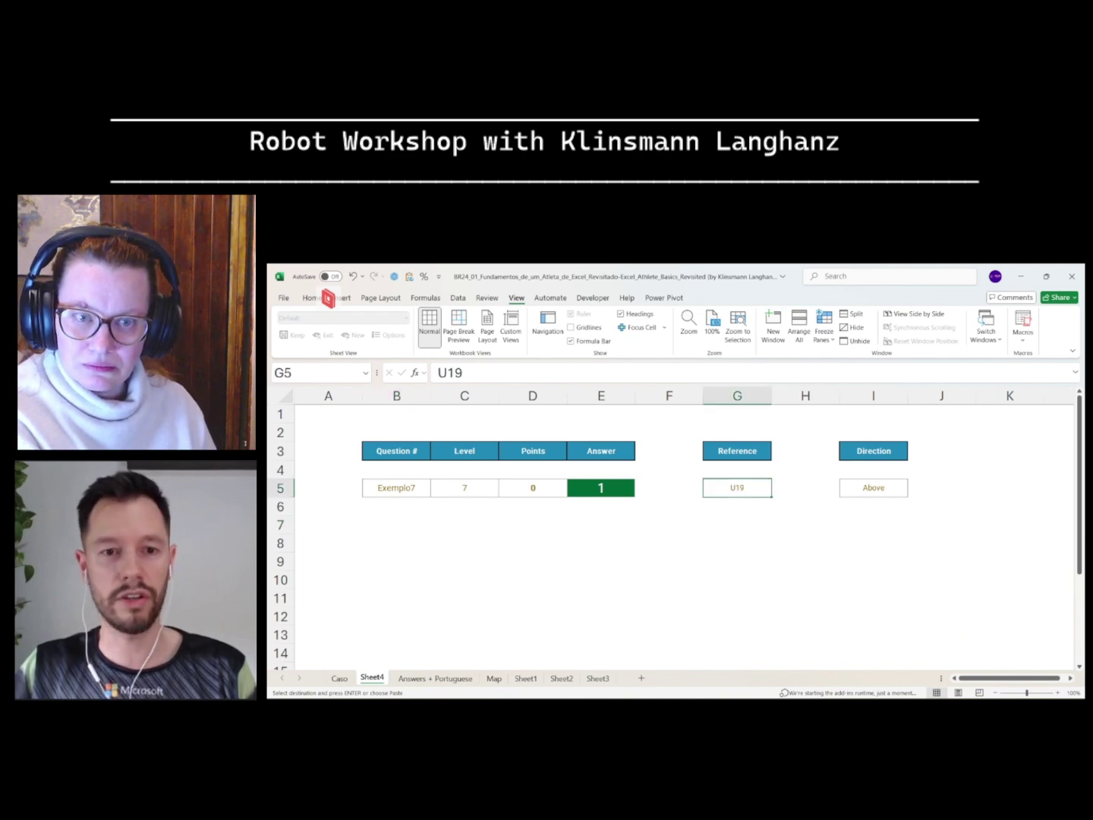
click(396, 543)
text(=)
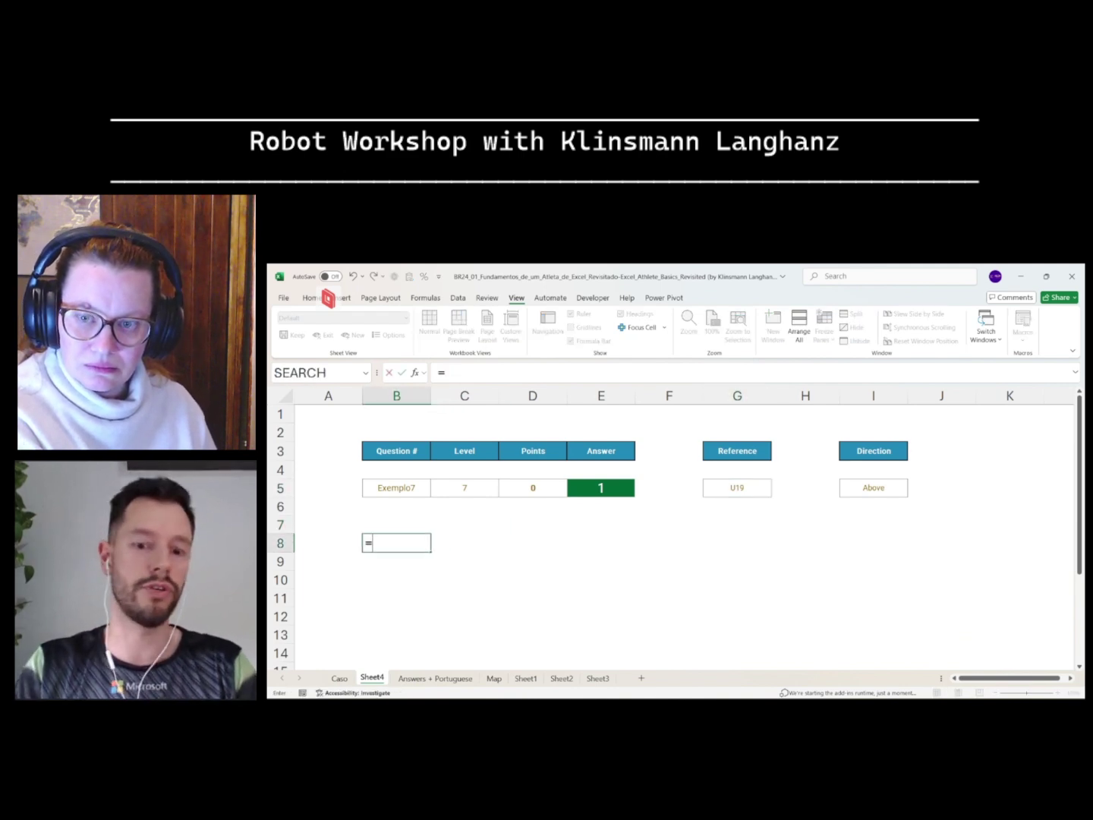
text(indirect()
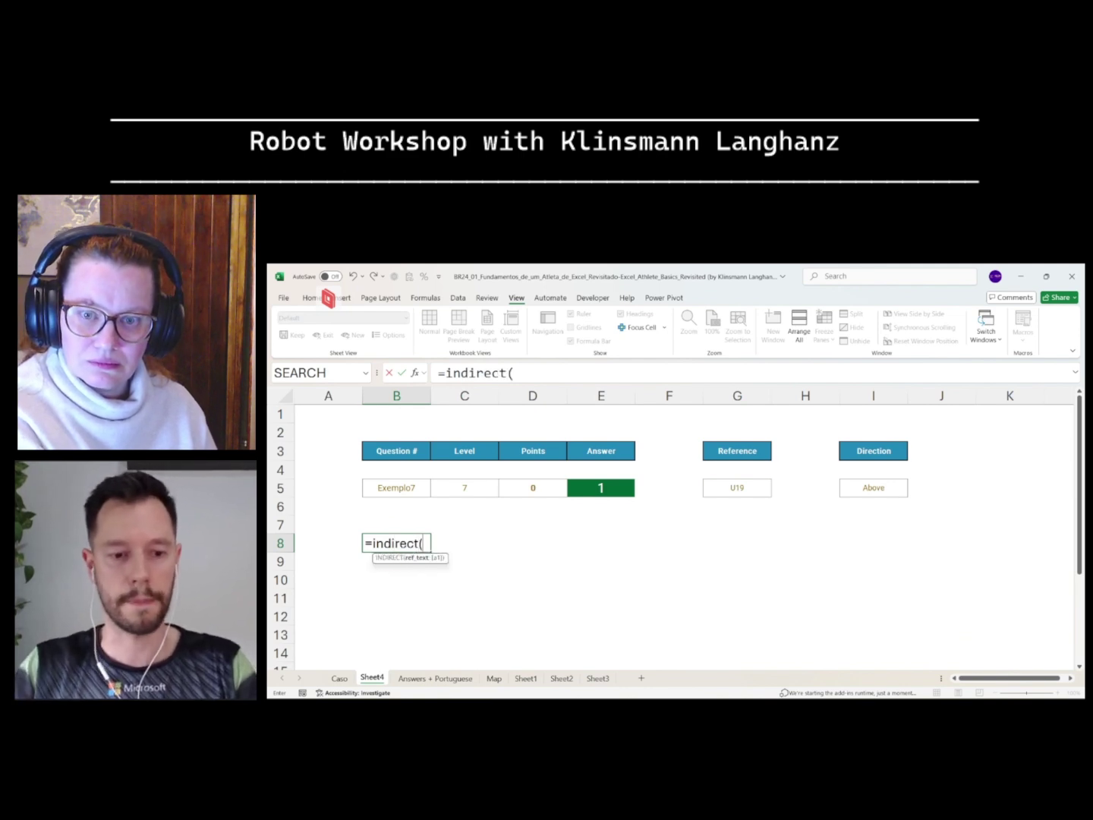
text("Map)
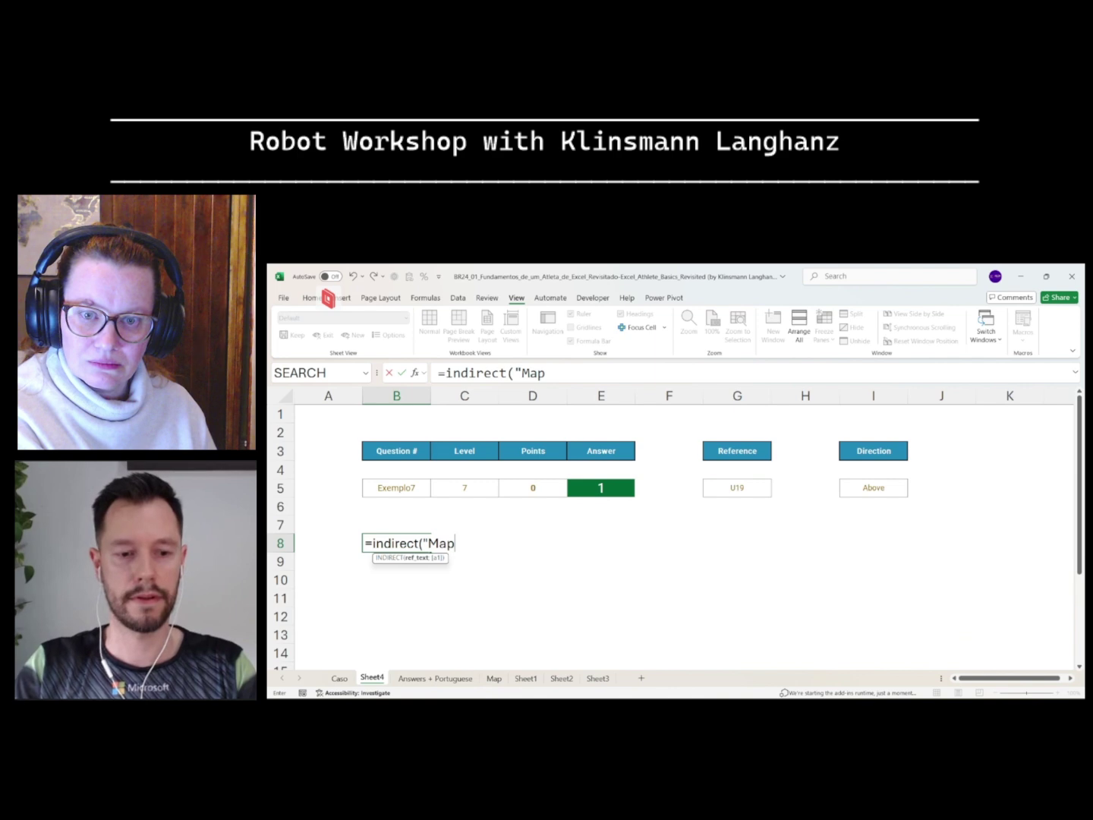
text(!"&)
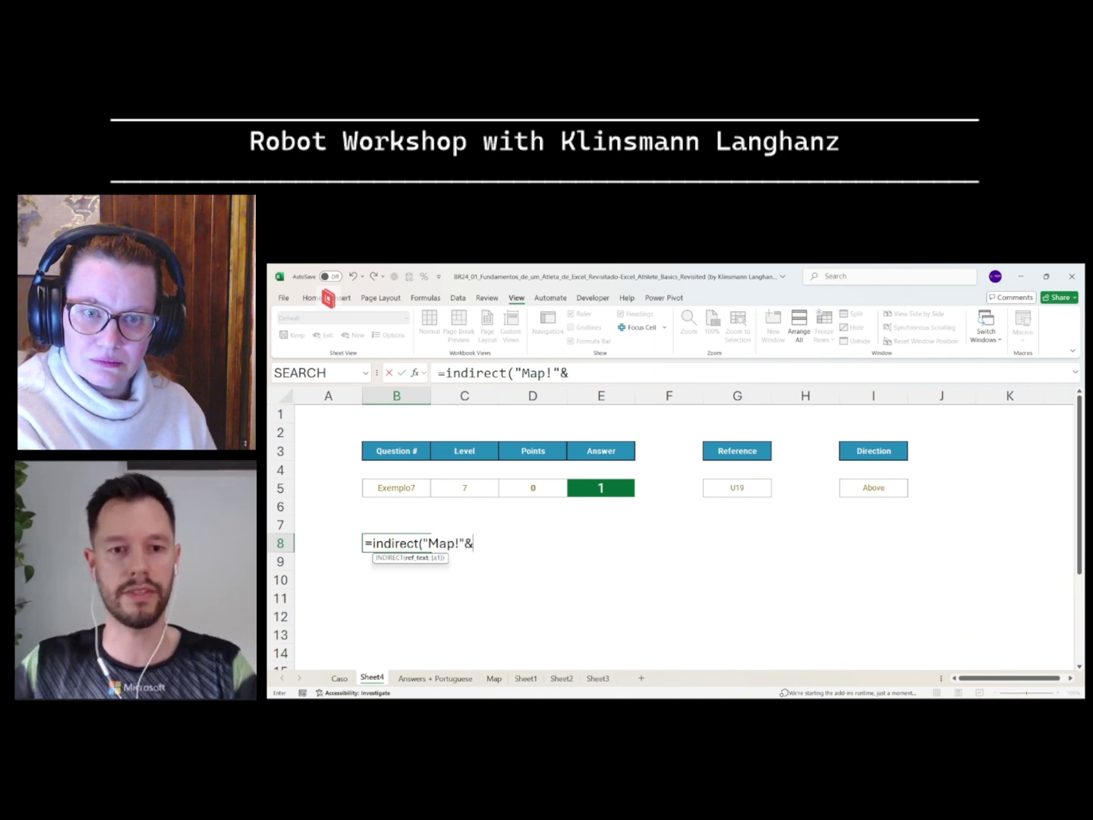
click(737, 488)
key(Return)
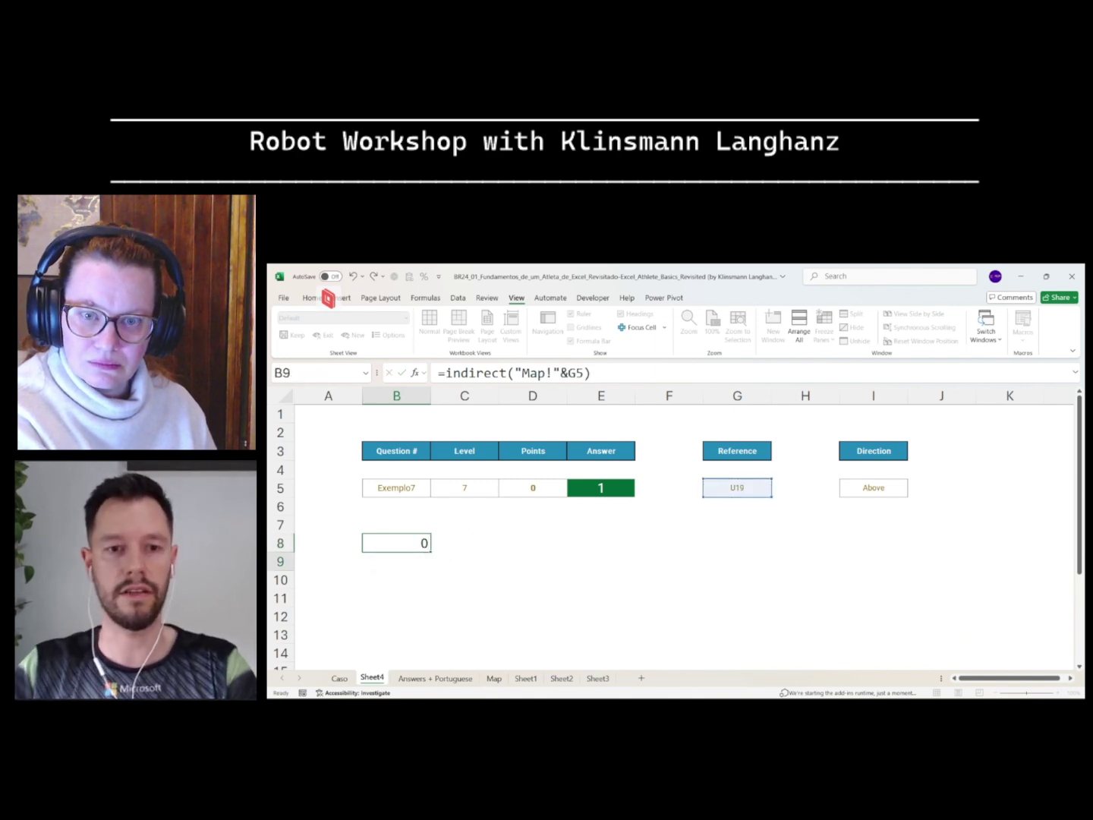
key(Up)
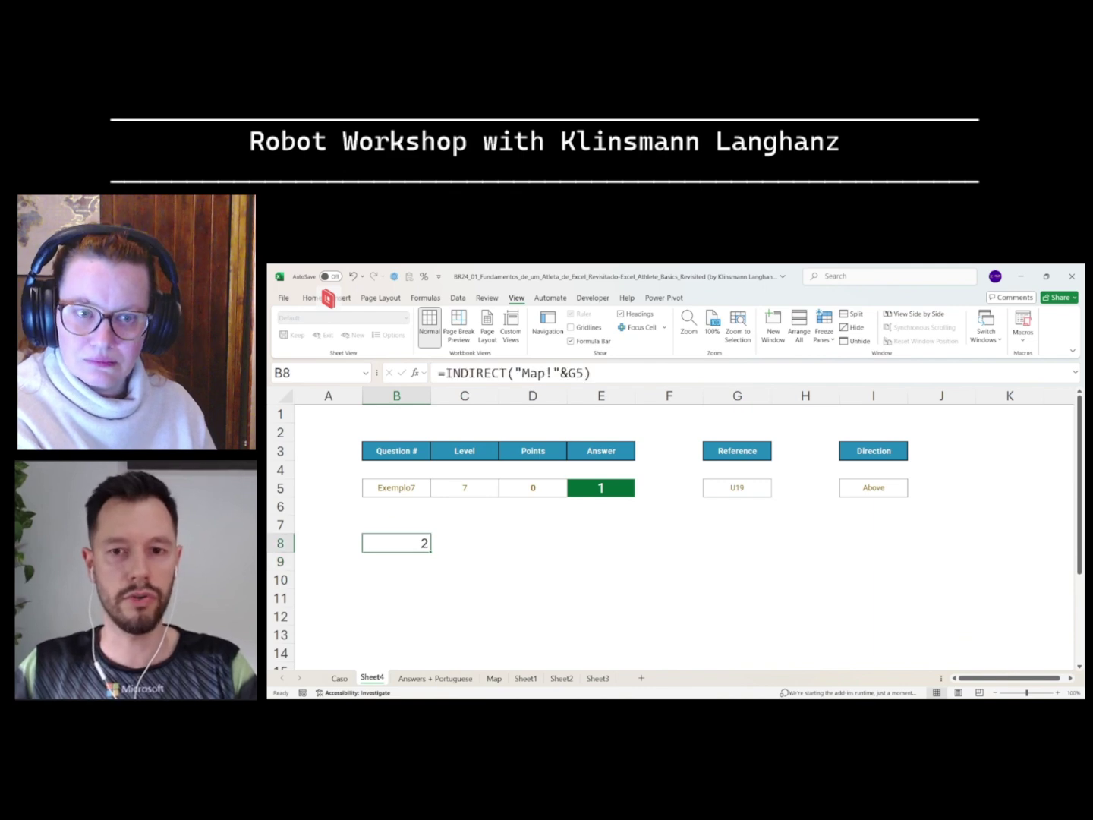
Step: Check cell U19 on the Map sheet against the INDIRECT result and return to Sheet4
click(494, 678)
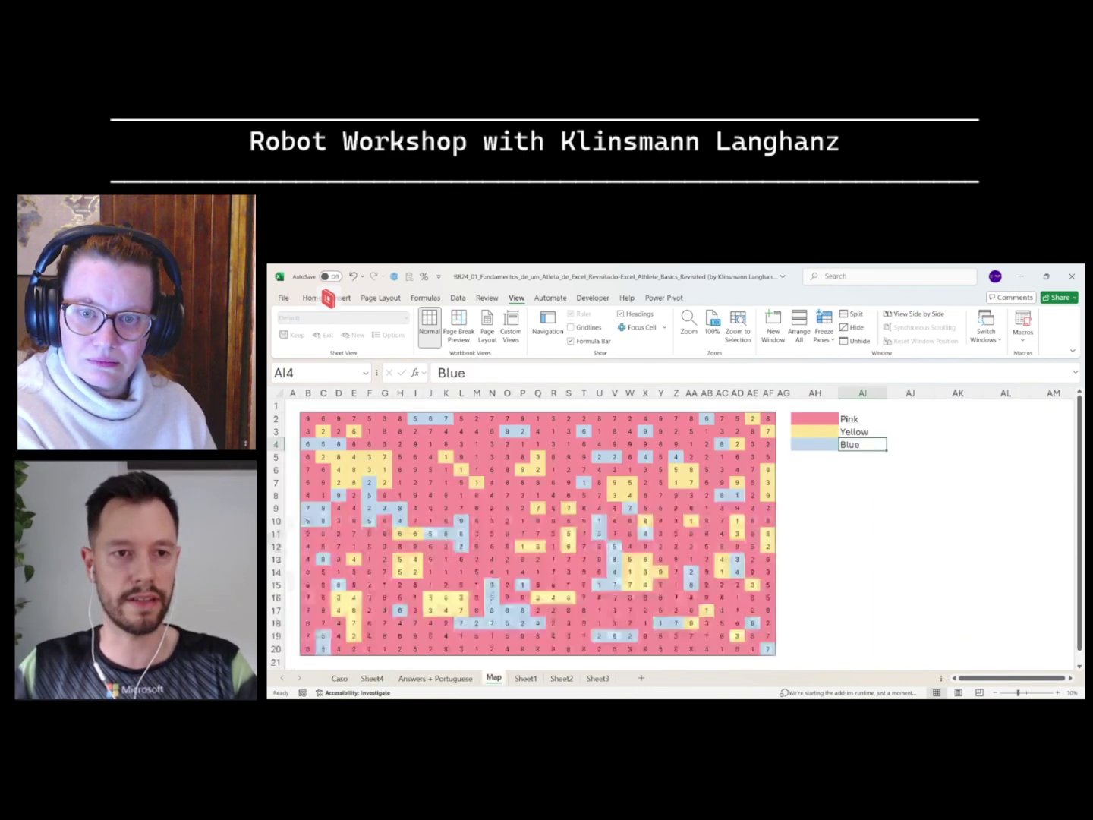
click(317, 372)
text(u19)
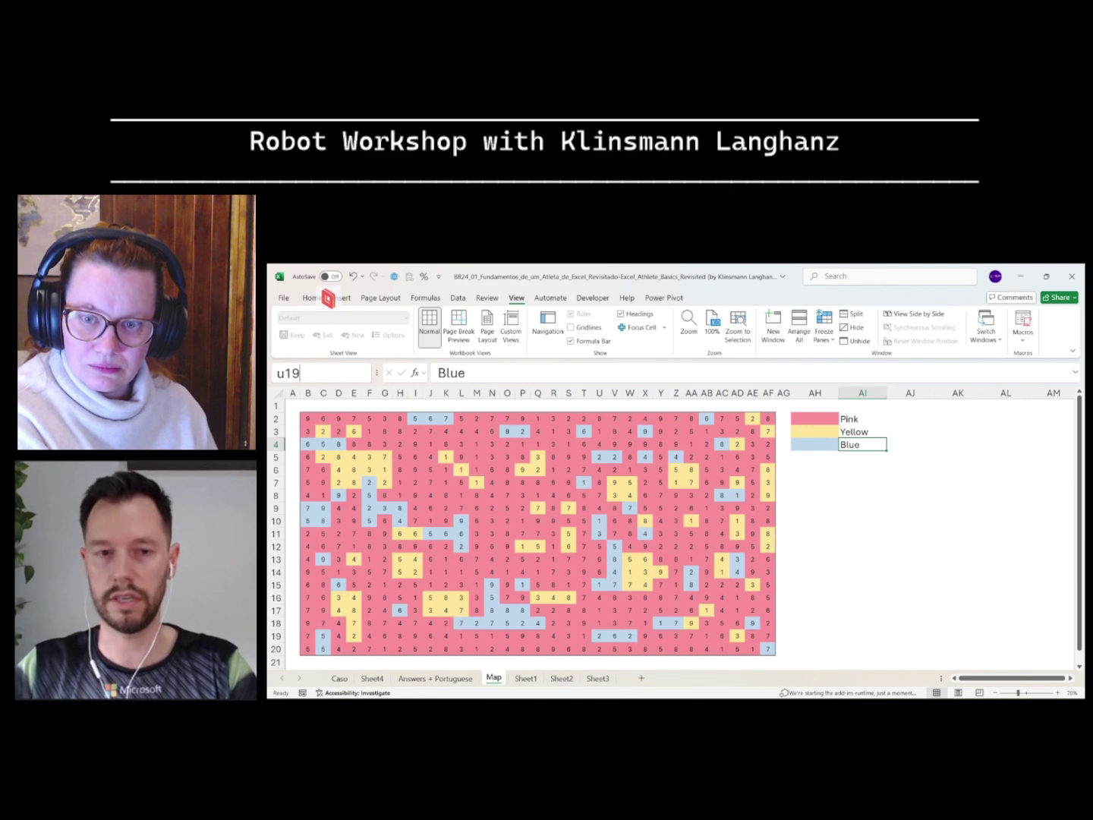
key(Return)
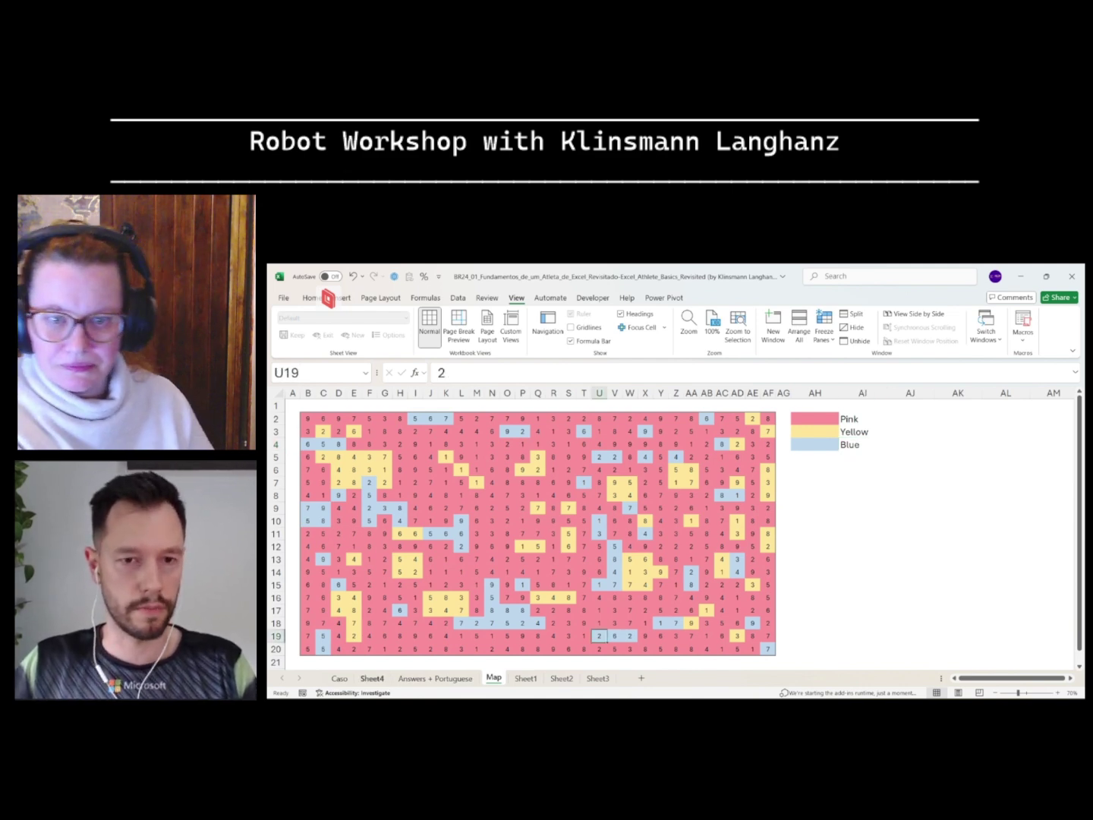
key(ctrl+Page_Up)
key(ctrl+Page_Up)
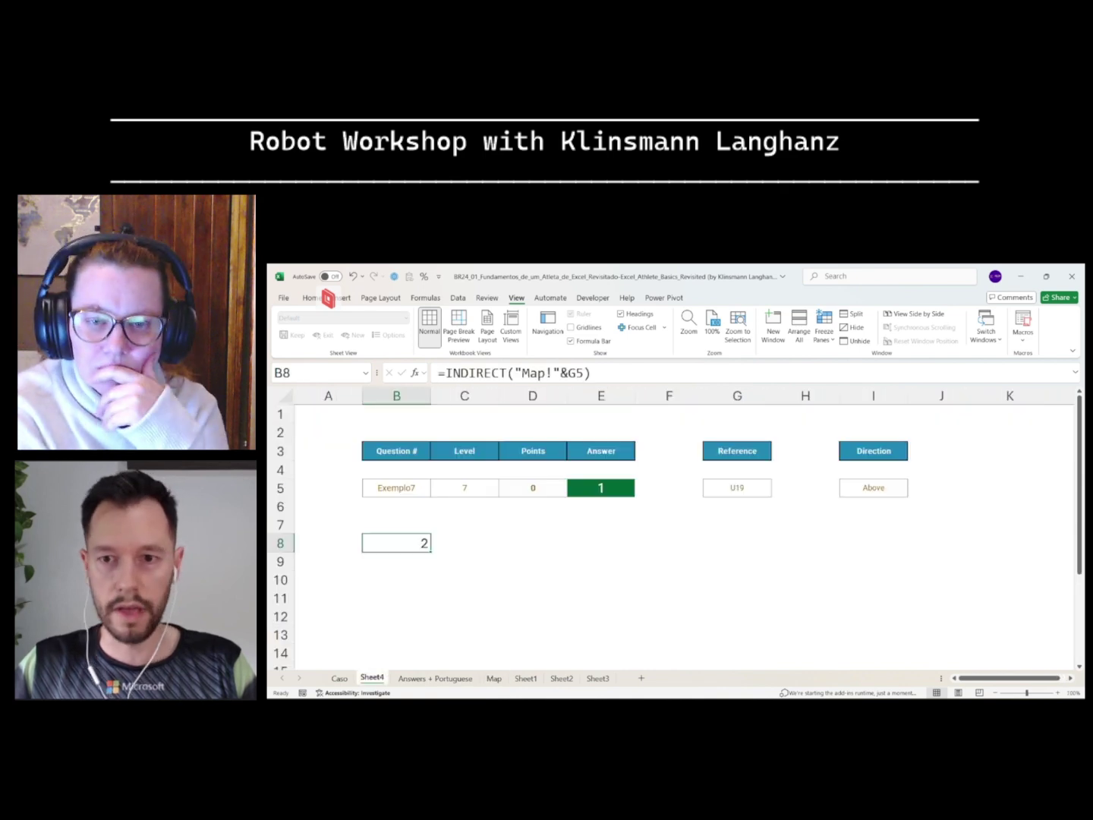
Step: Run the JaqVideo robot command in cell B15 of Sheet4 to insert the direction table
click(873, 489)
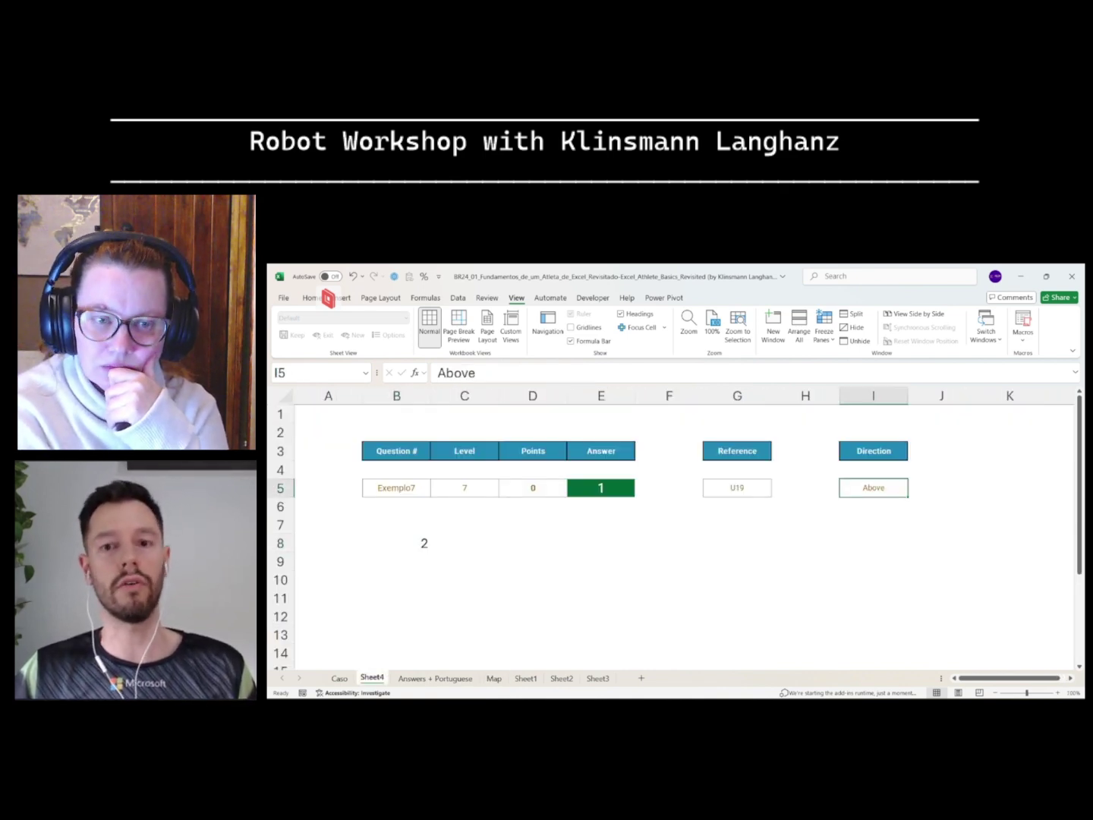
click(396, 599)
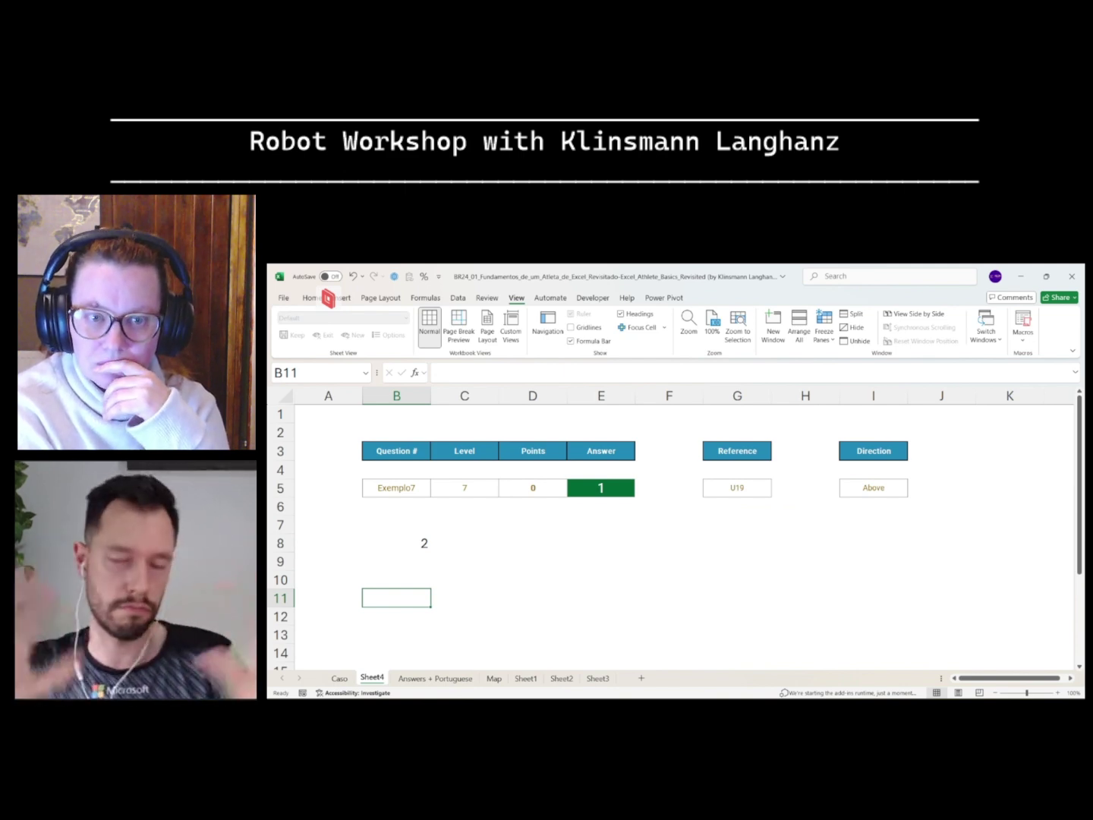
click(942, 489)
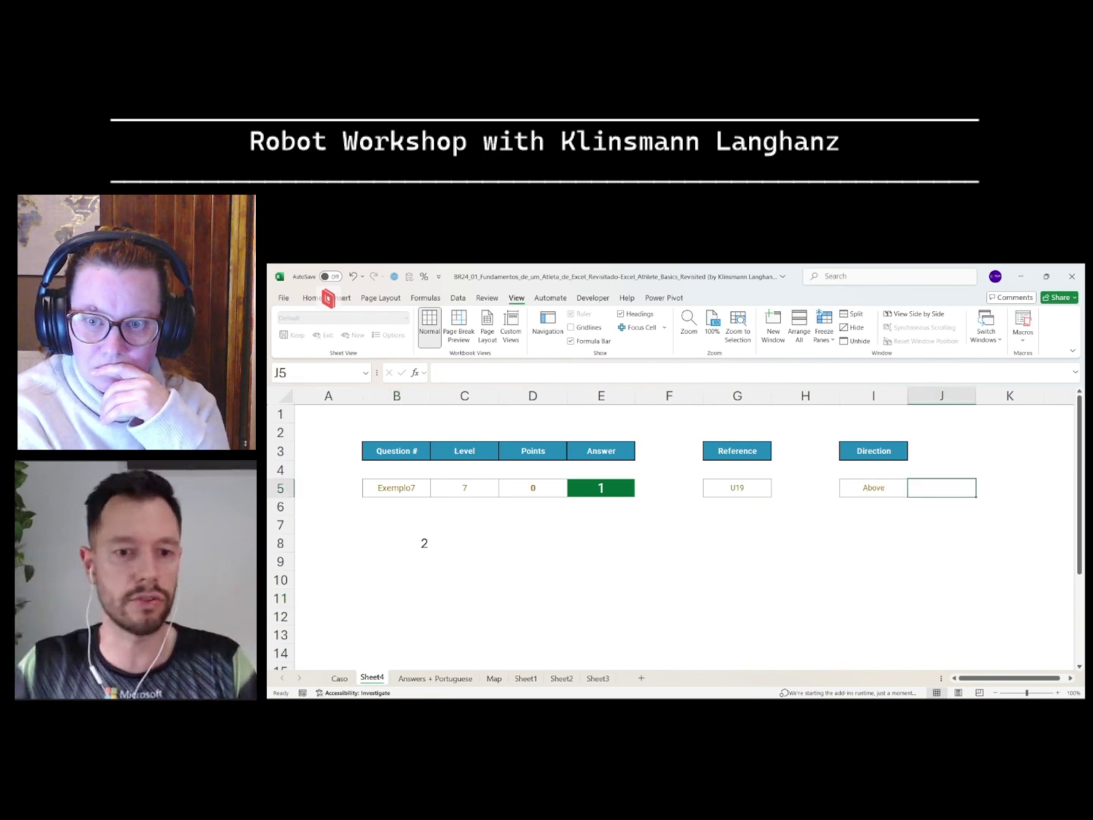
scroll(684, 536, down, 1)
click(396, 617)
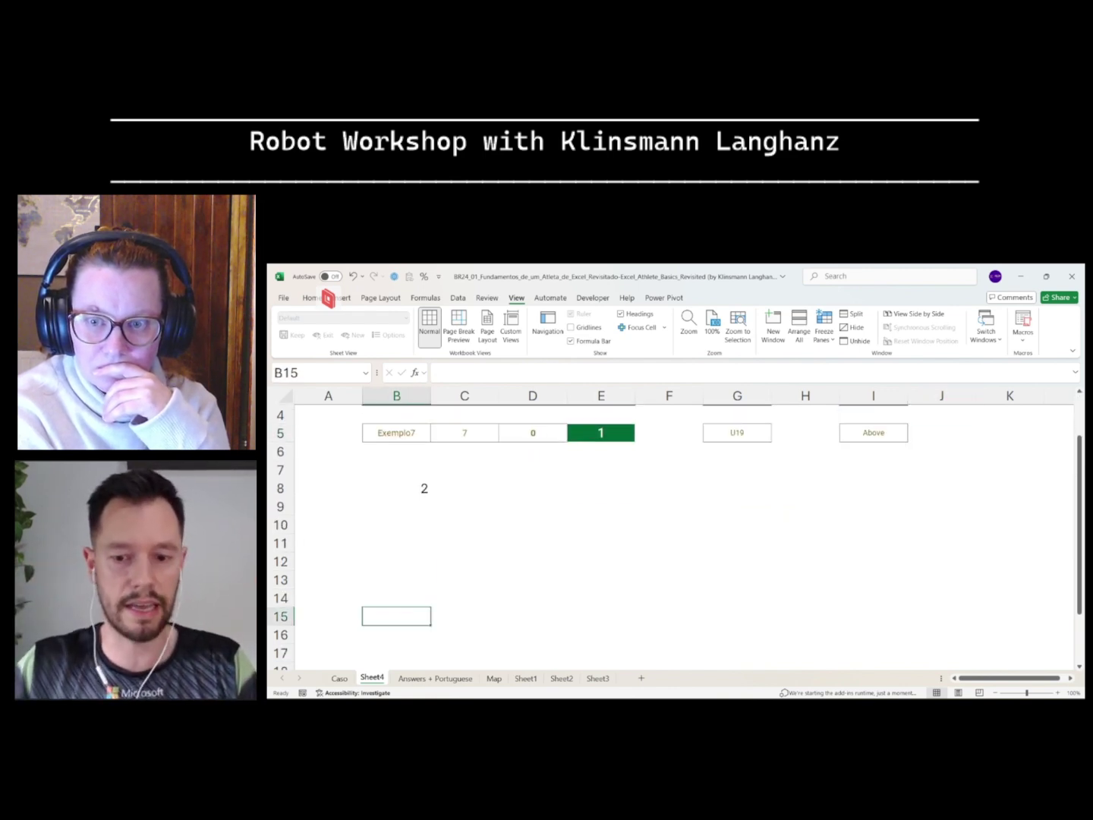
key(ctrl+shift+r)
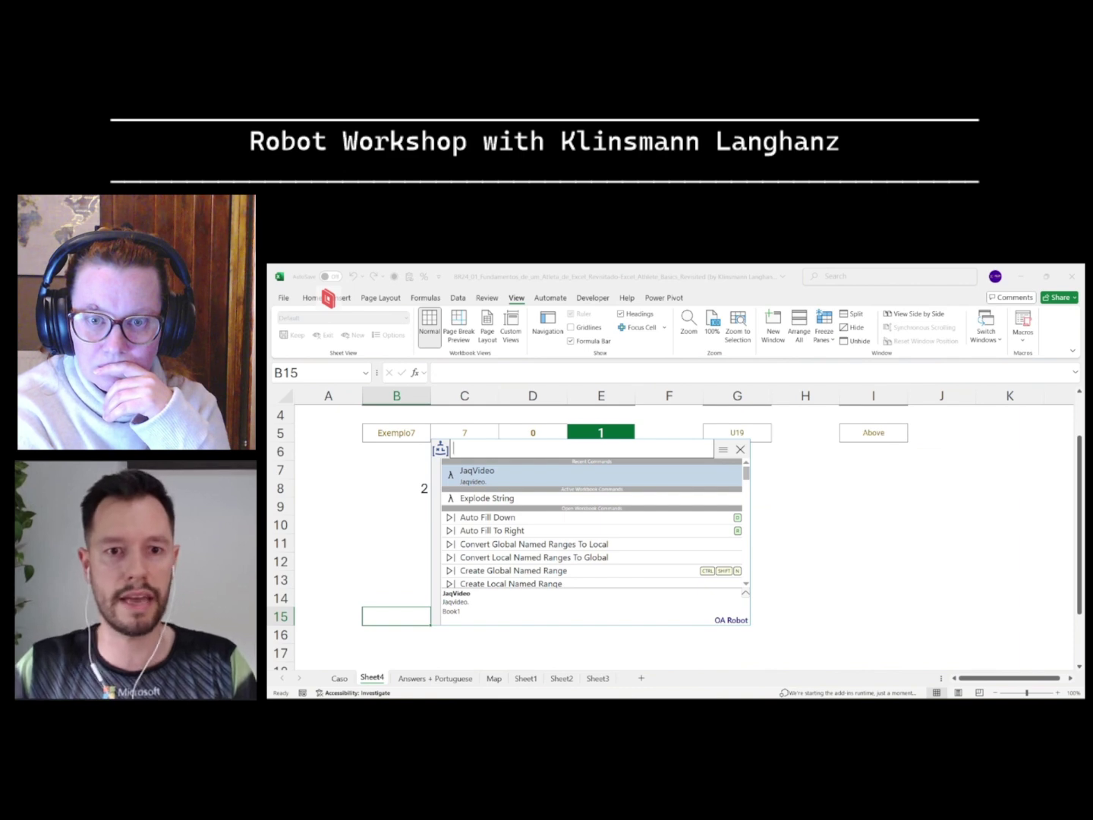
key(Return)
scroll(675, 537, down, 1)
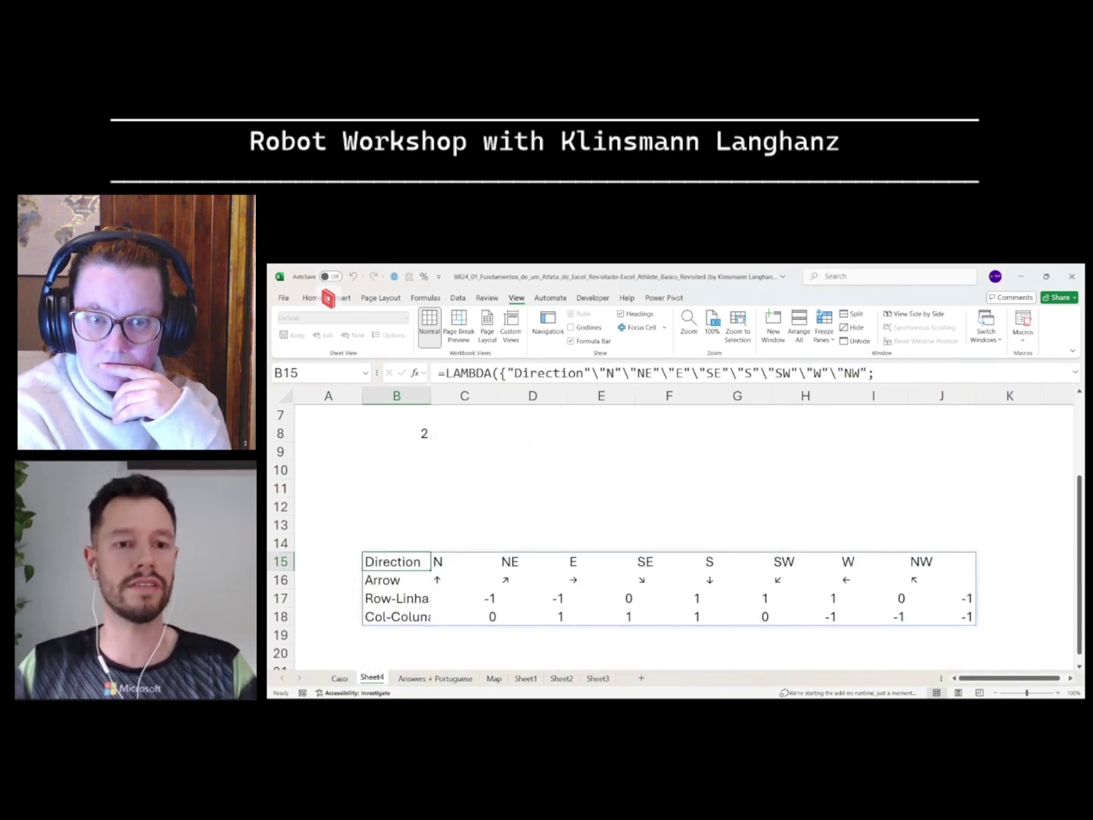
Step: Copy the up arrow from the direction table's N column into cell J5 beside Above and centre it horizontally
click(465, 580)
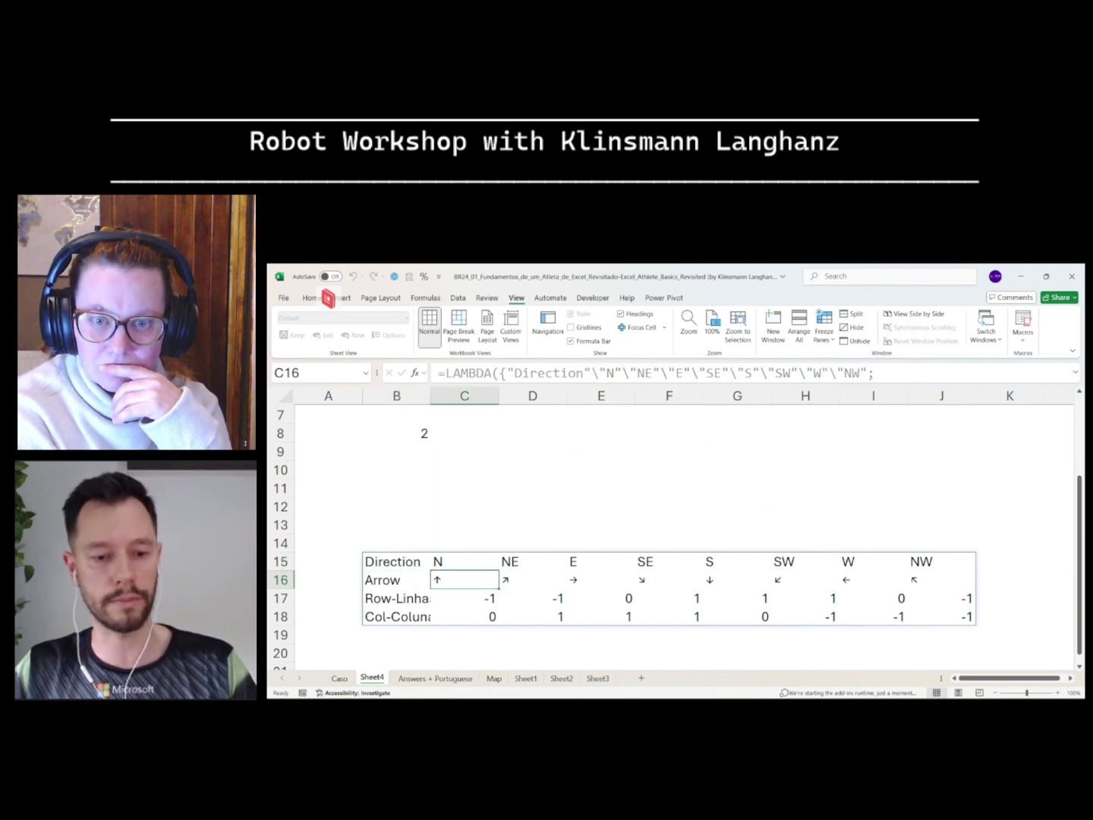
key(ctrl+c)
scroll(675, 537, up, 2)
click(941, 488)
key(Return)
click(873, 524)
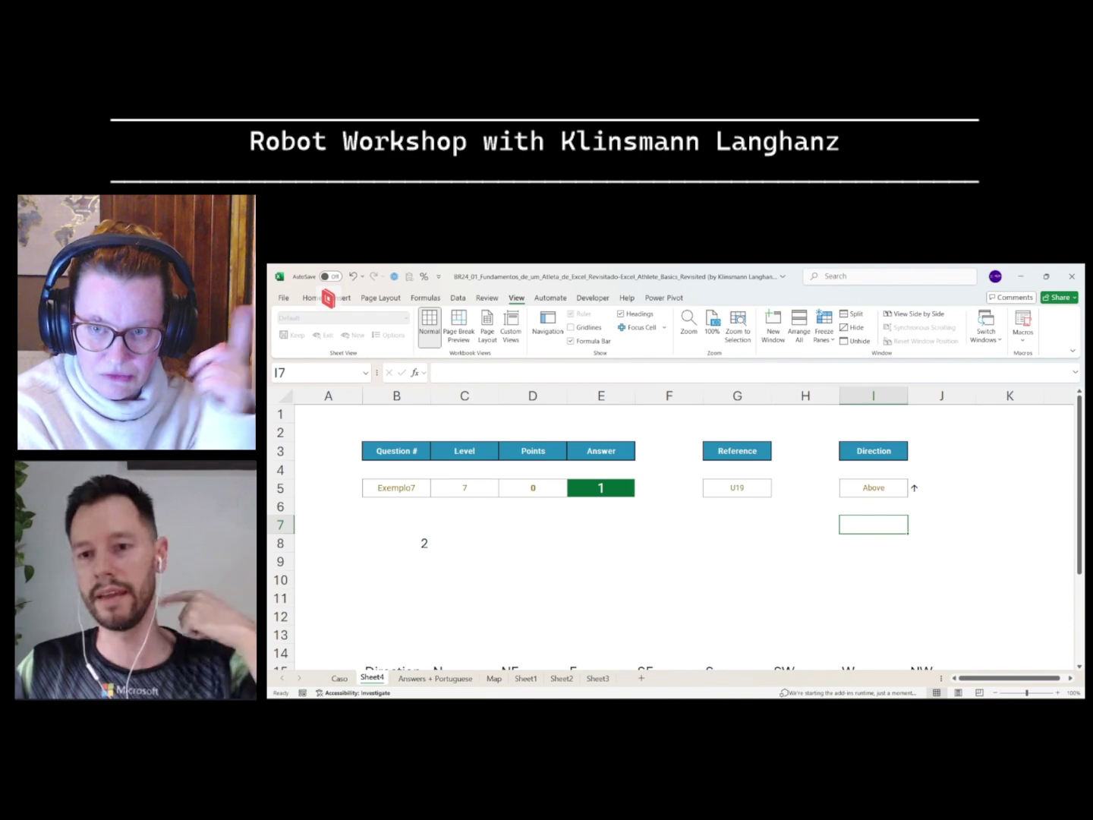
click(941, 489)
click(310, 297)
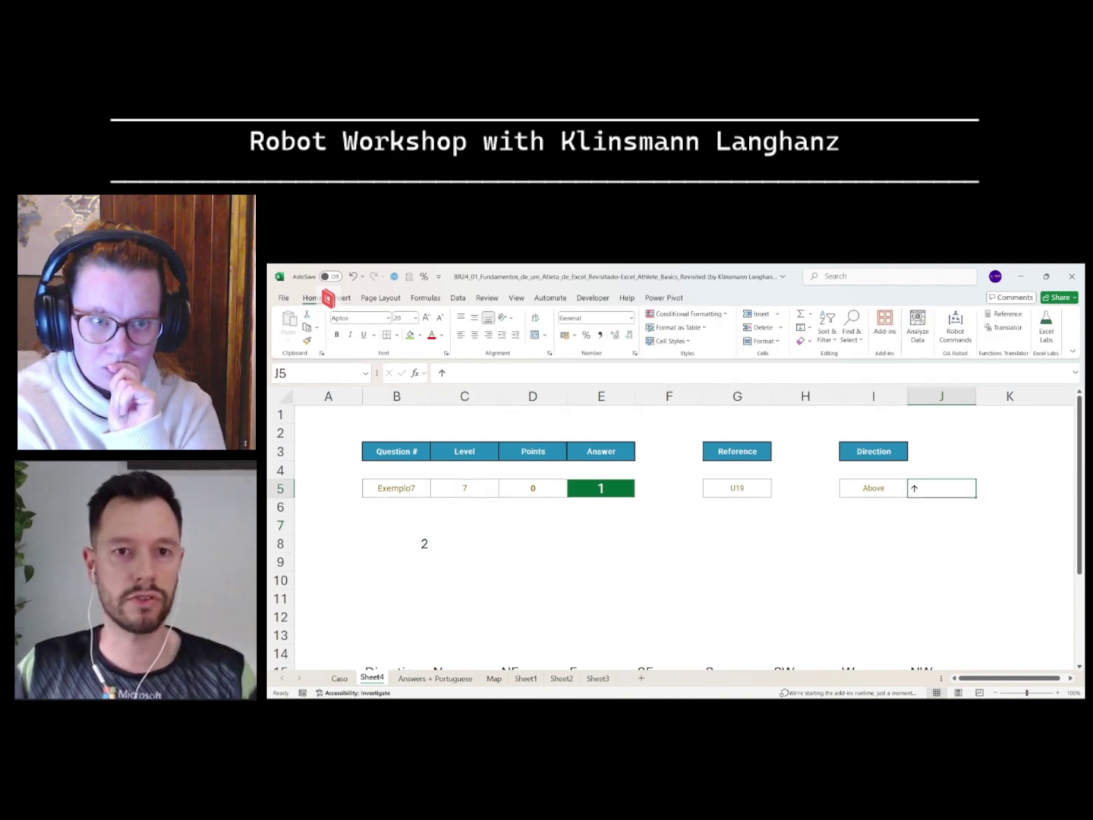
click(474, 334)
click(464, 544)
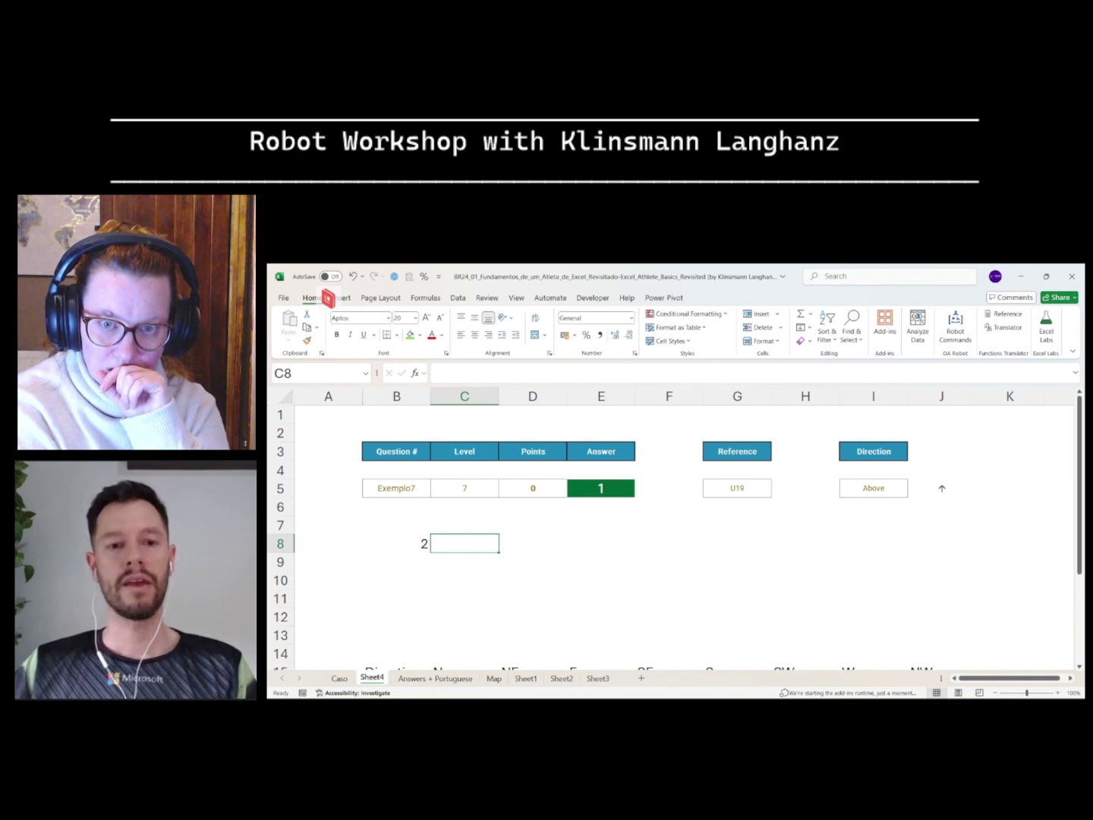
click(396, 580)
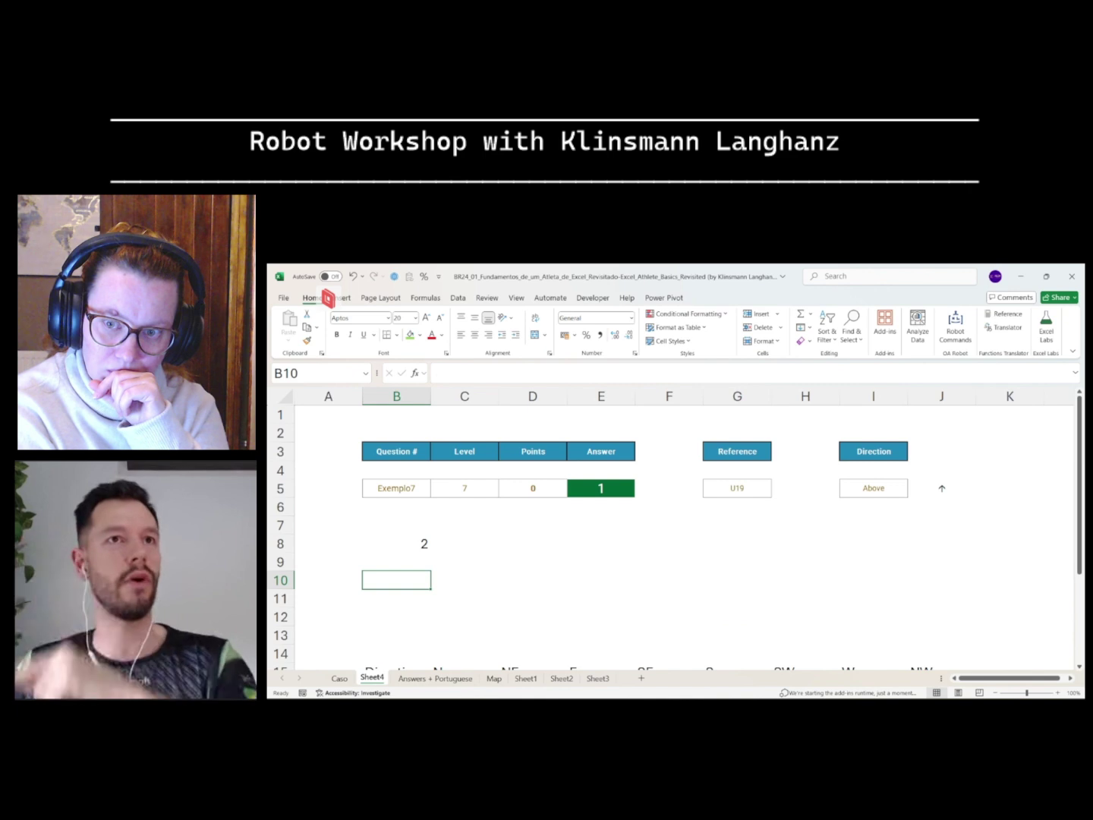
scroll(674, 536, down, 1)
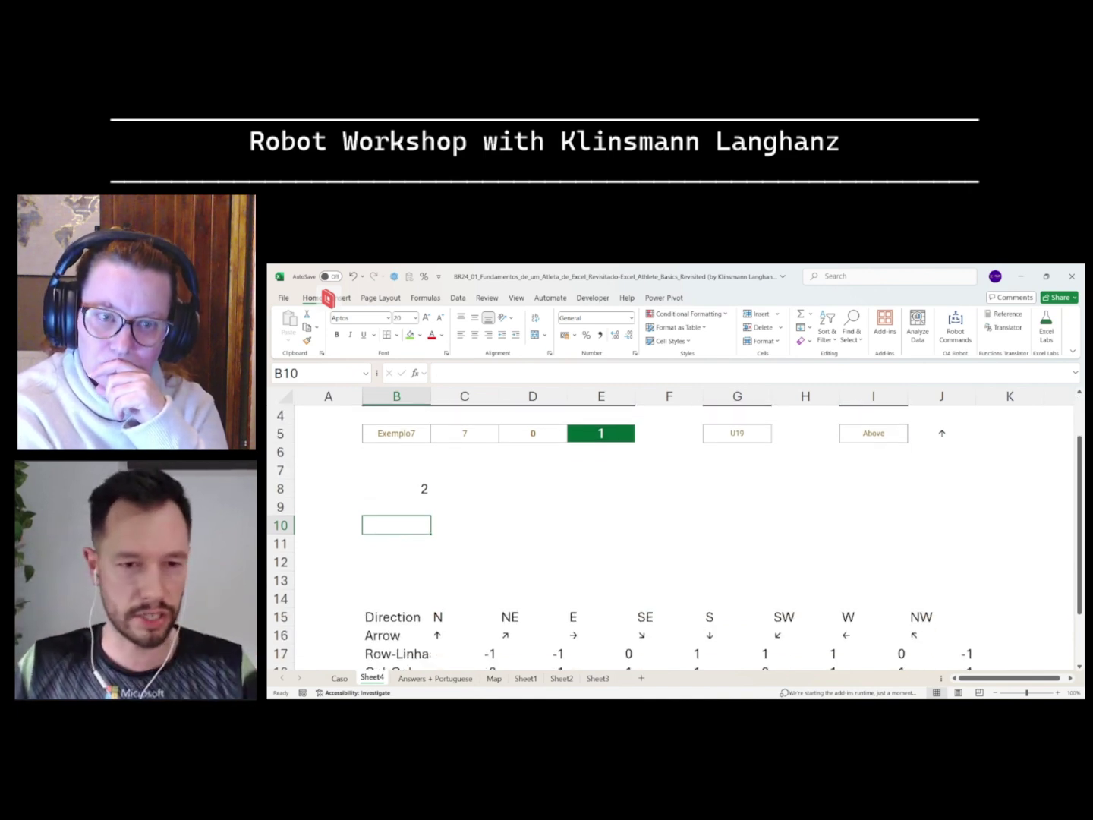
text(=off)
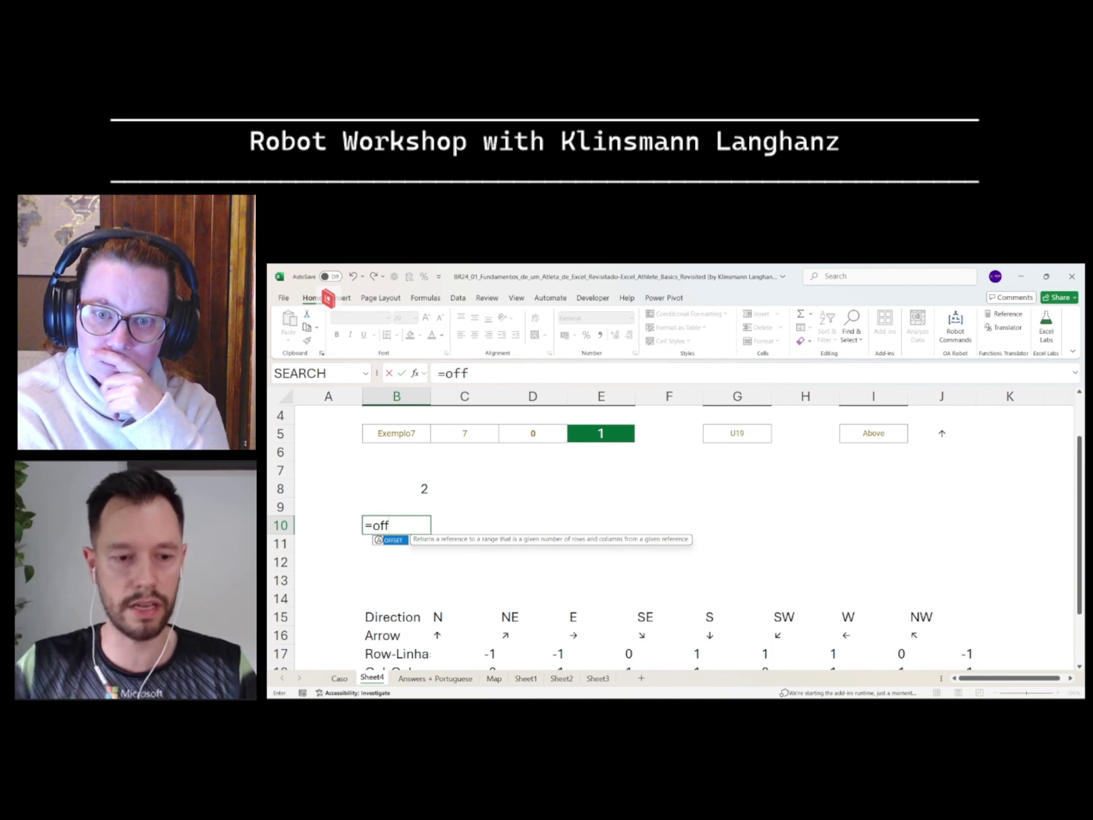
key(Tab)
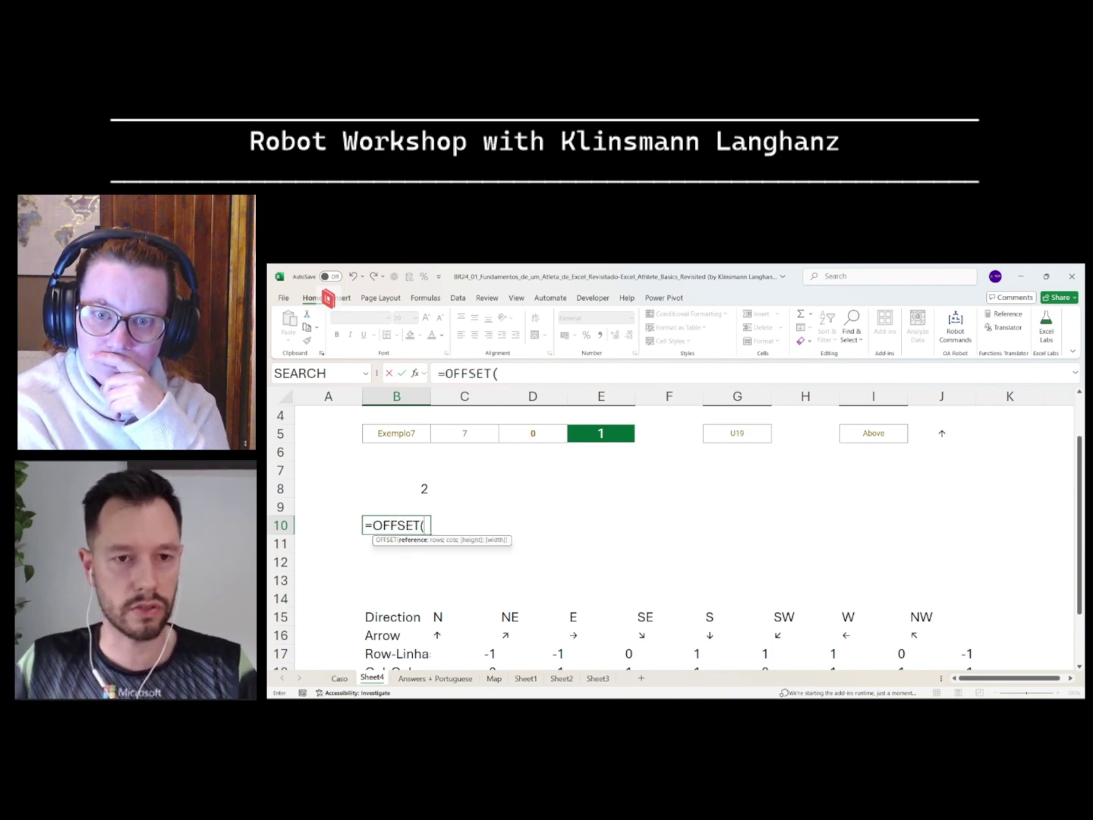
key(Escape)
Step: Reuse the INDIRECT formula from B8 as the reference argument of a new formula in B11: =OFFSET(INDIRECT("Map!"&G5);
click(396, 489)
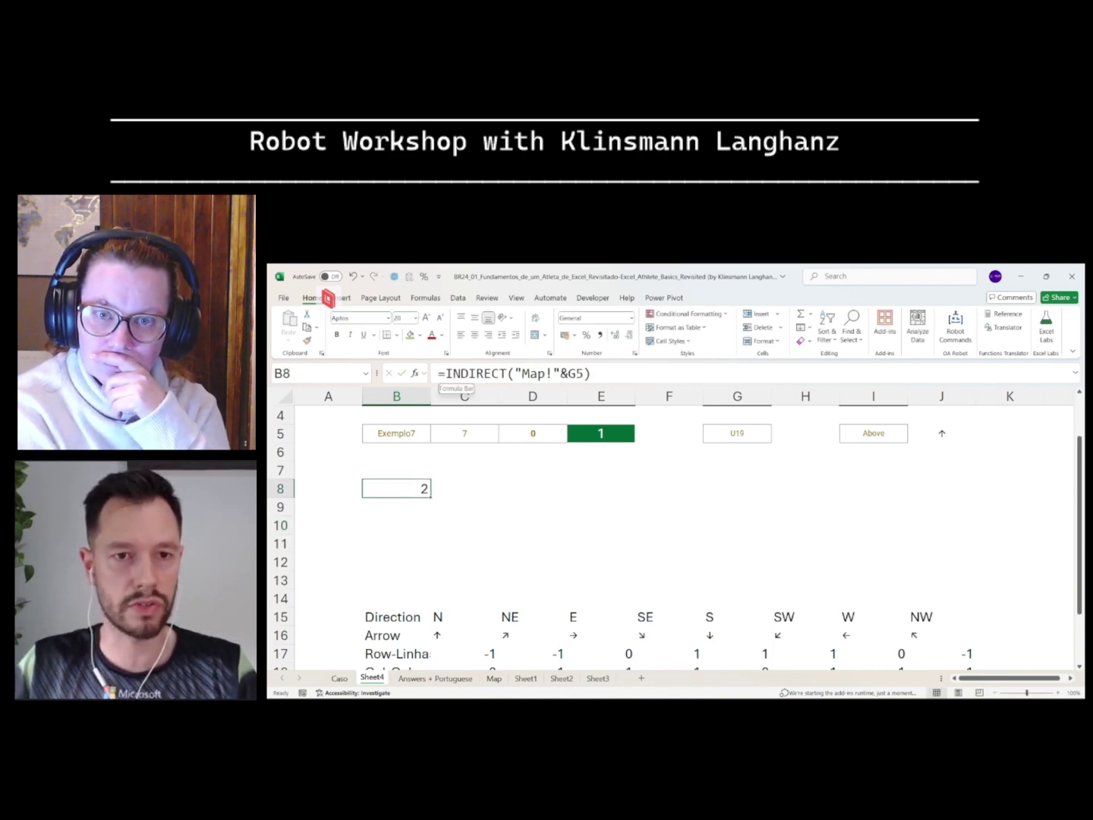
drag(446, 373, 592, 373)
key(Return)
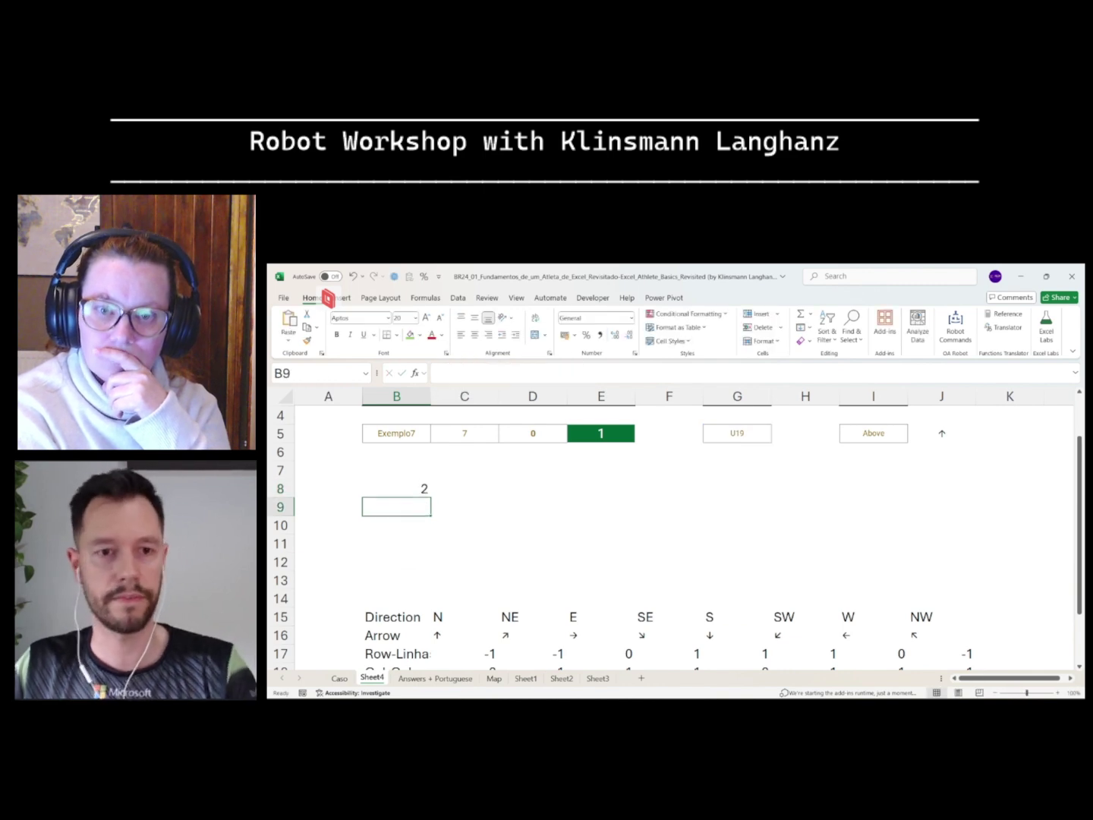
key(Down)
key(Down)
text(=offse)
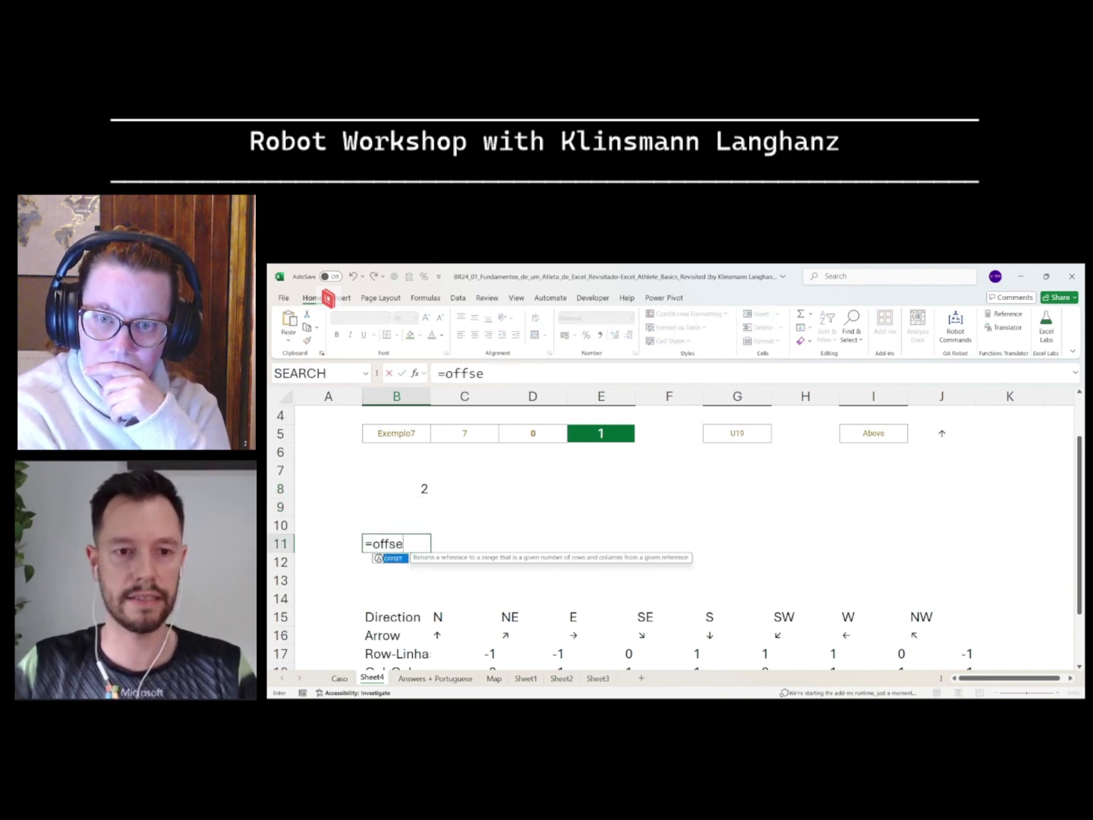
key(Tab)
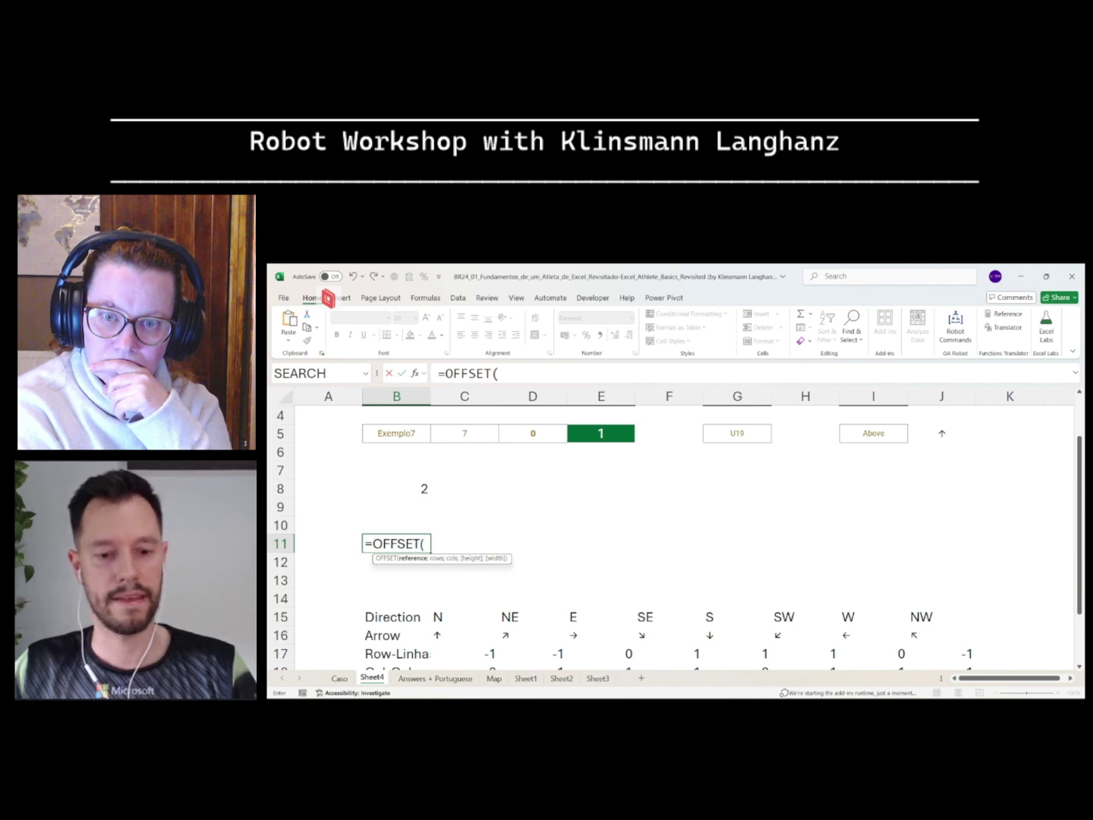
text(INDIRECT("Map!"&G5;)
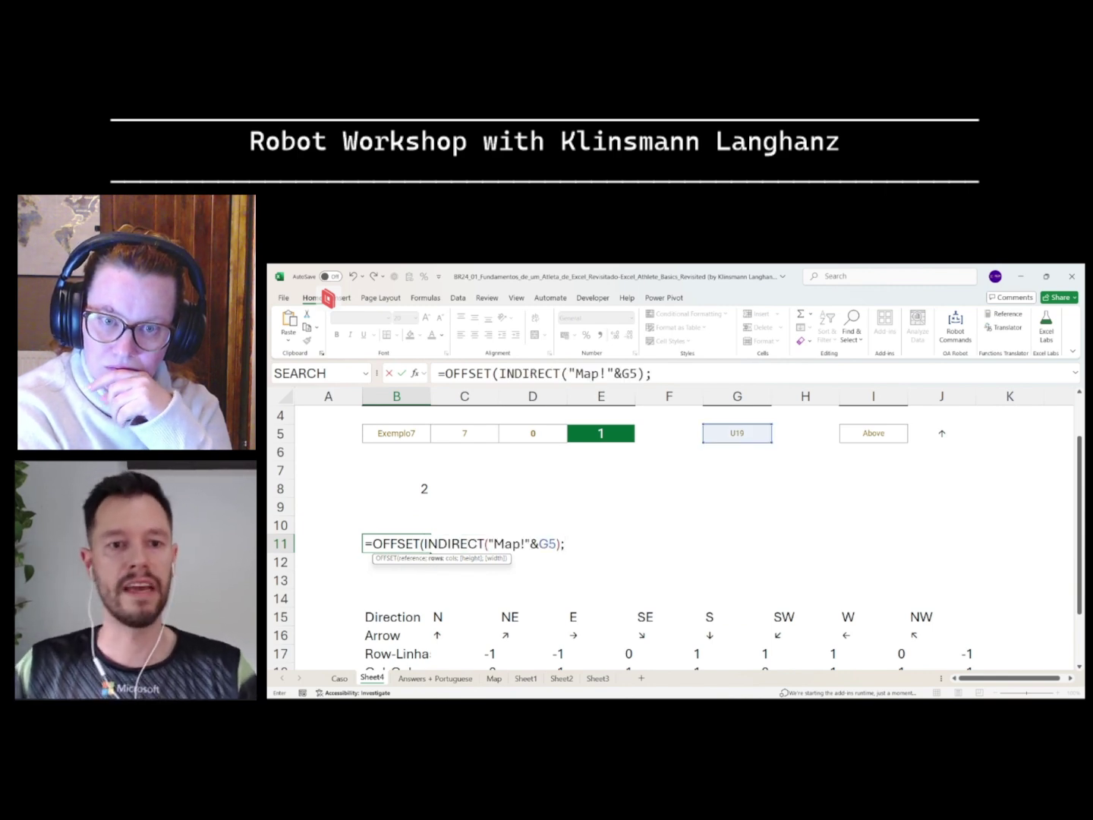
Step: Begin an XLOOKUP as the OFFSET rows argument, using the arrow in J5 as its lookup value
scroll(674, 537, up, 1)
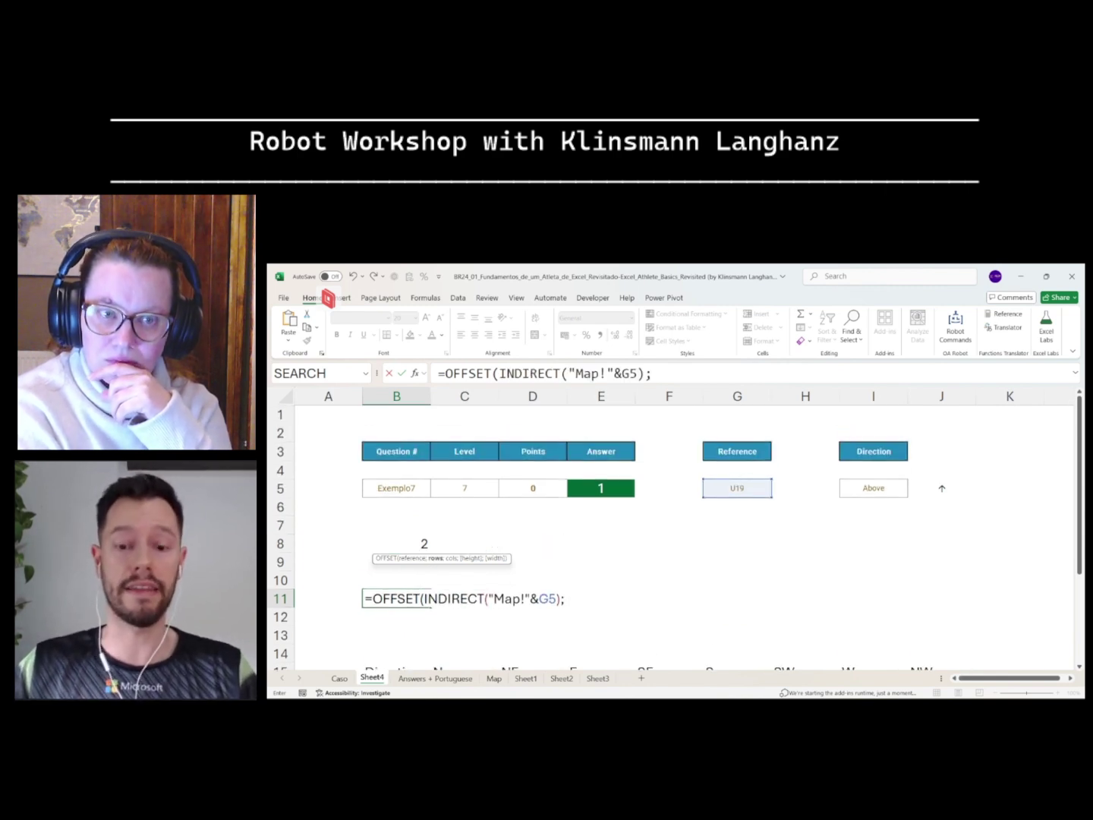
text(xlook)
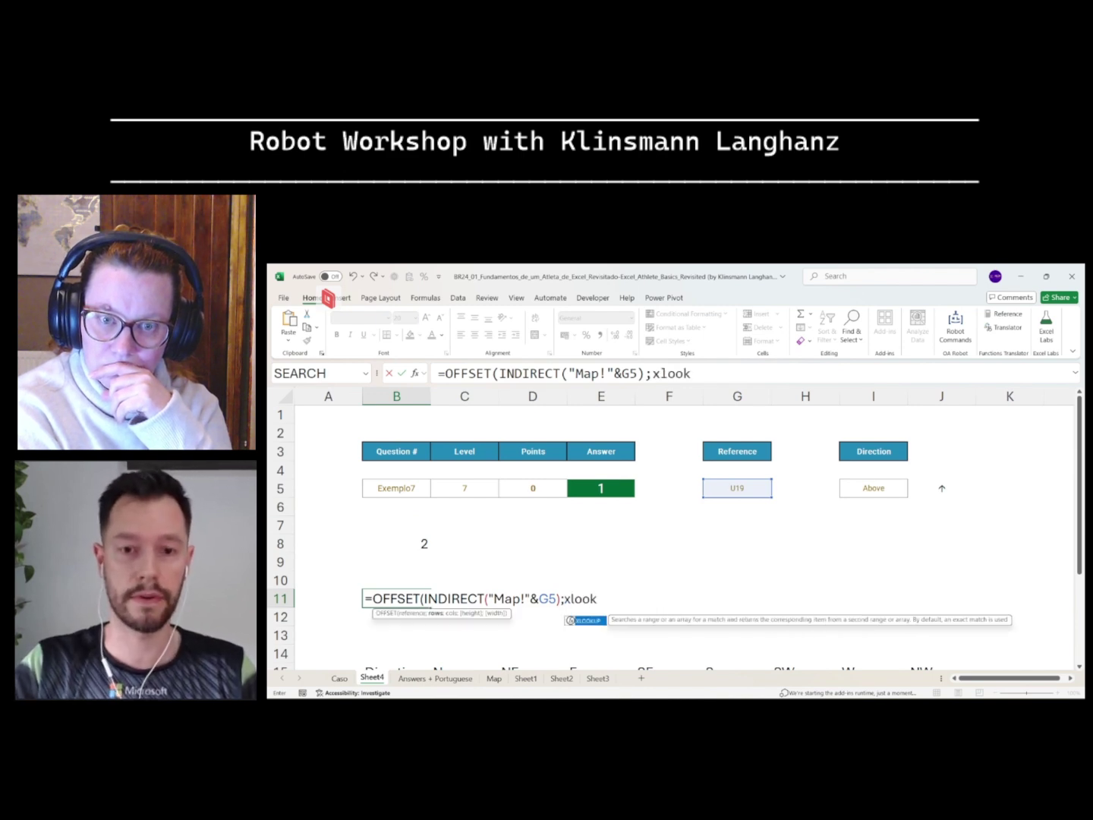
text(;)
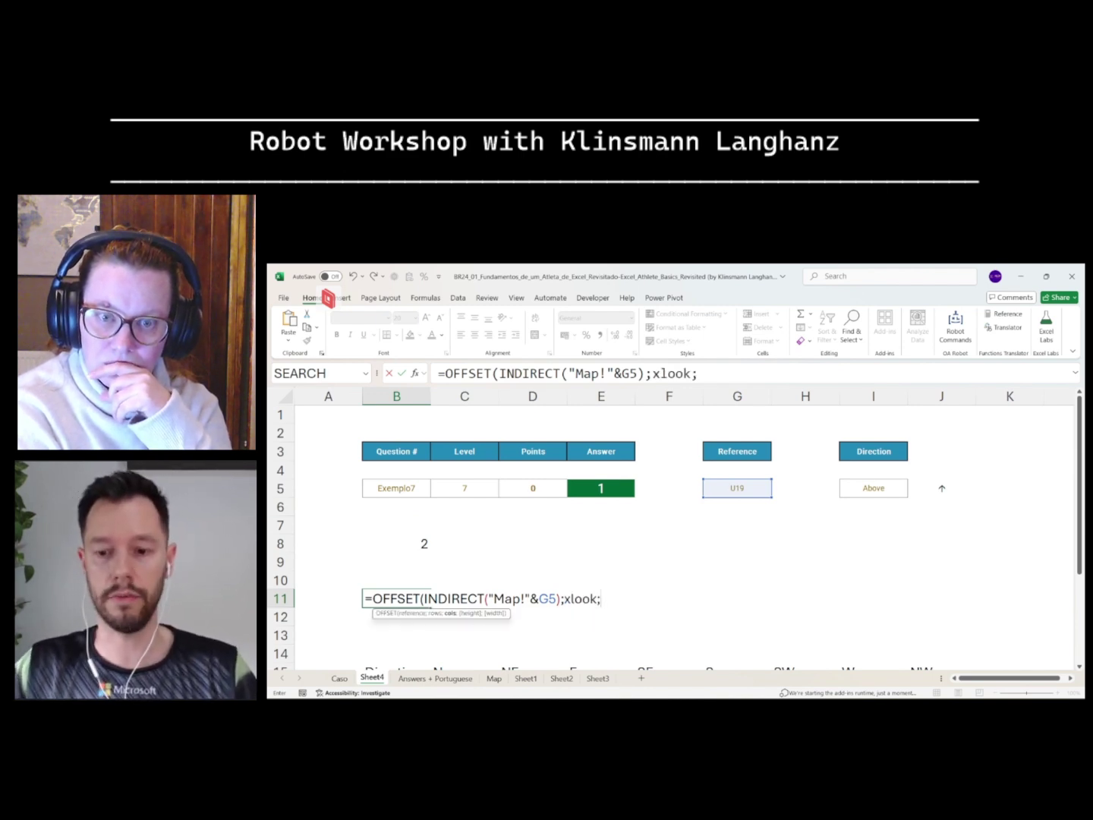
key(BackSpace)
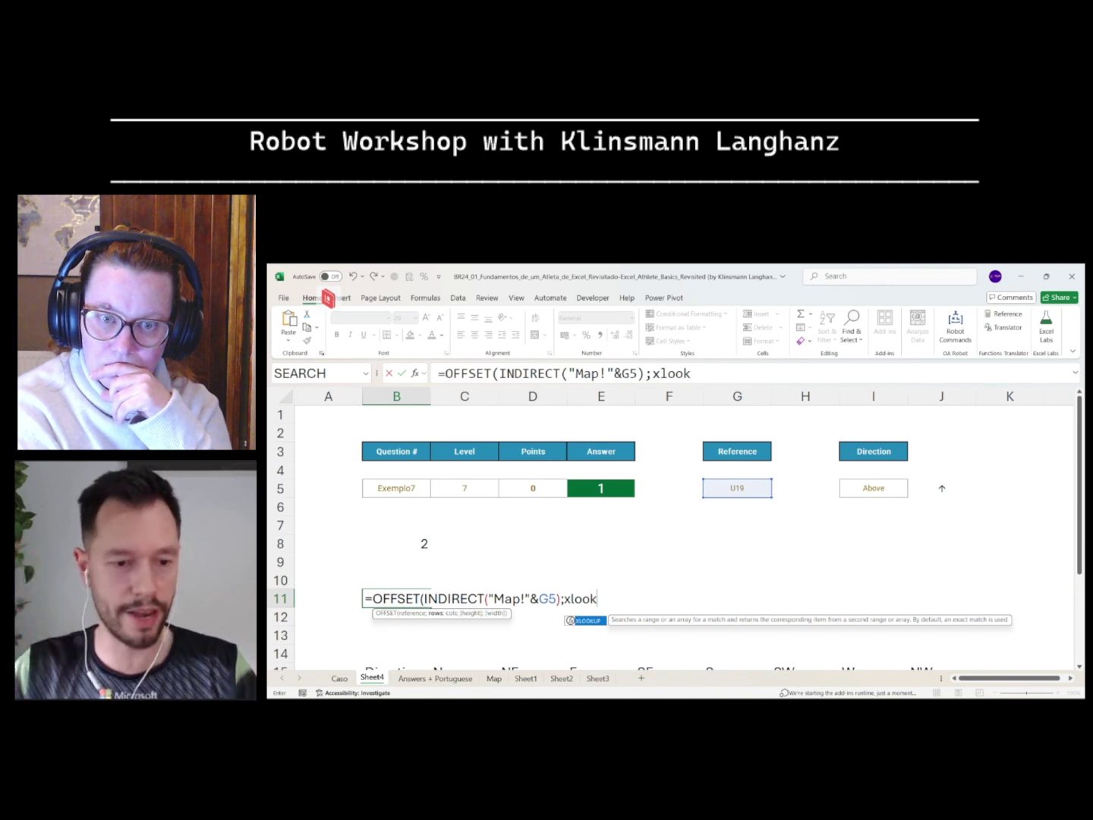
key(Tab)
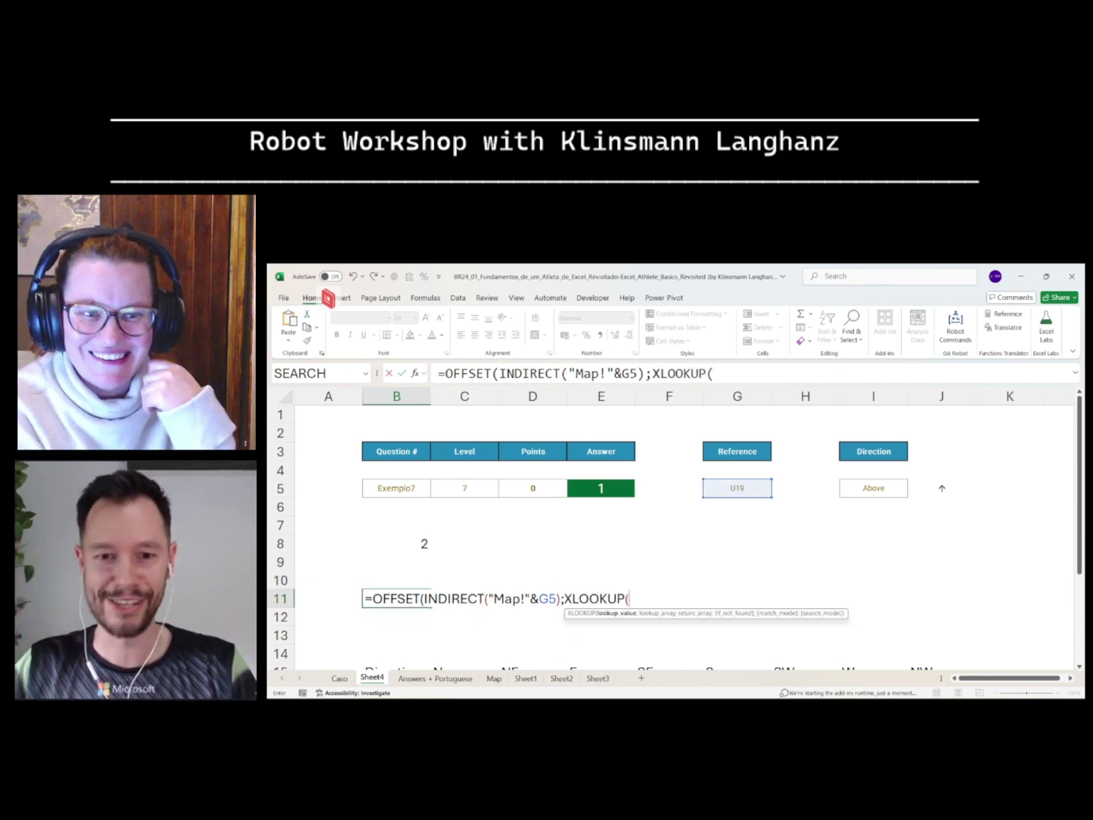
click(942, 488)
text(;)
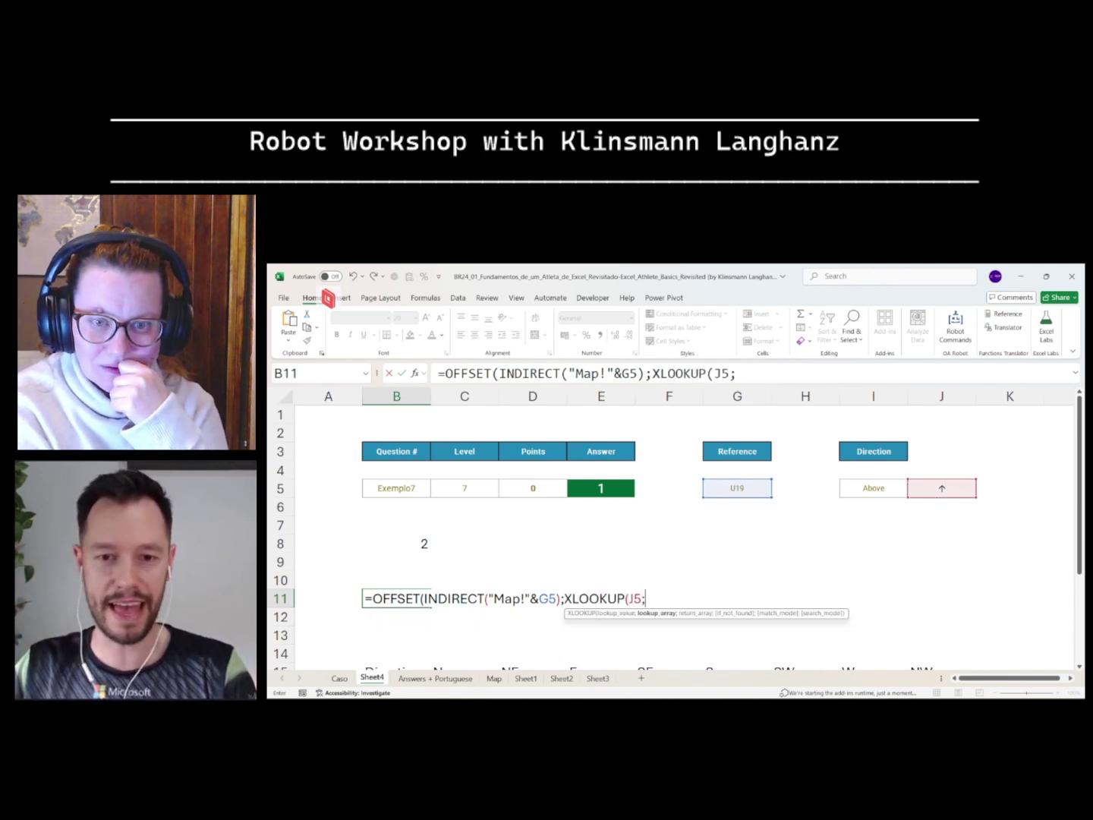
Step: Complete the rows XLOOKUP with absolute lookup array $C$16:$J$16 and return array $C$17:$J$17
scroll(674, 531, down, 2)
drag(437, 580, 942, 580)
key(F4)
text(;)
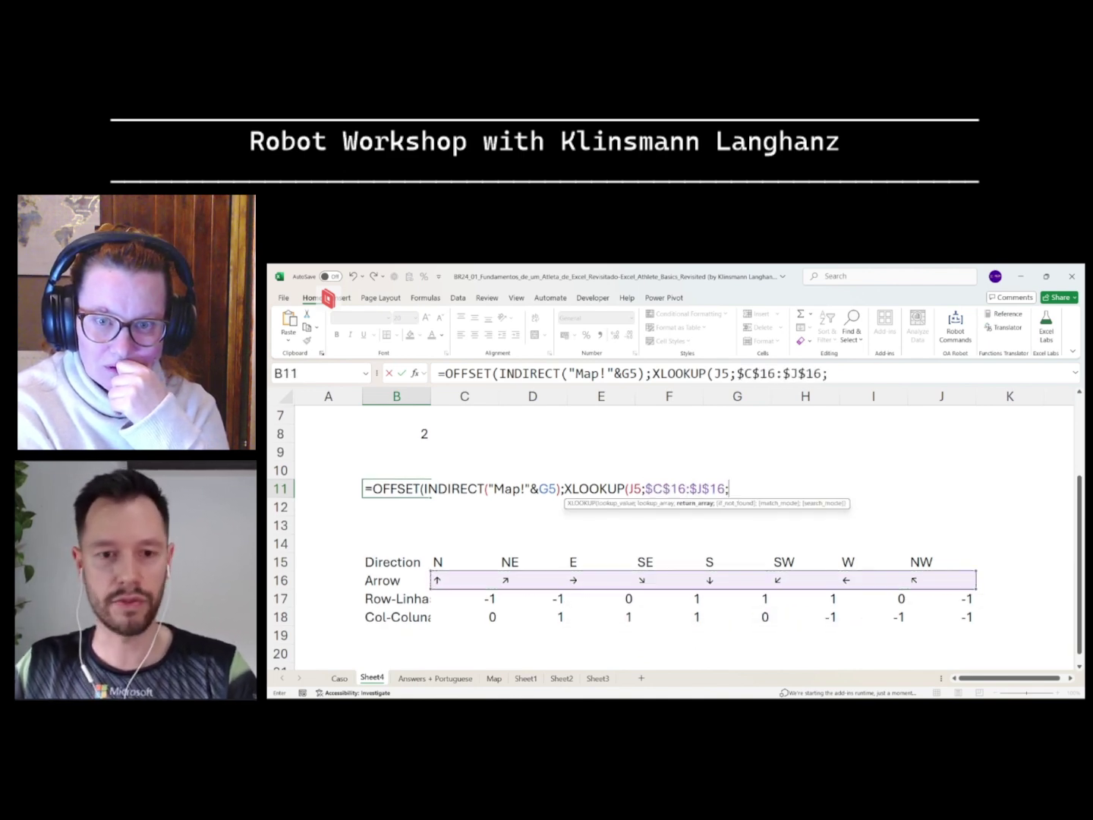
drag(465, 598, 949, 599)
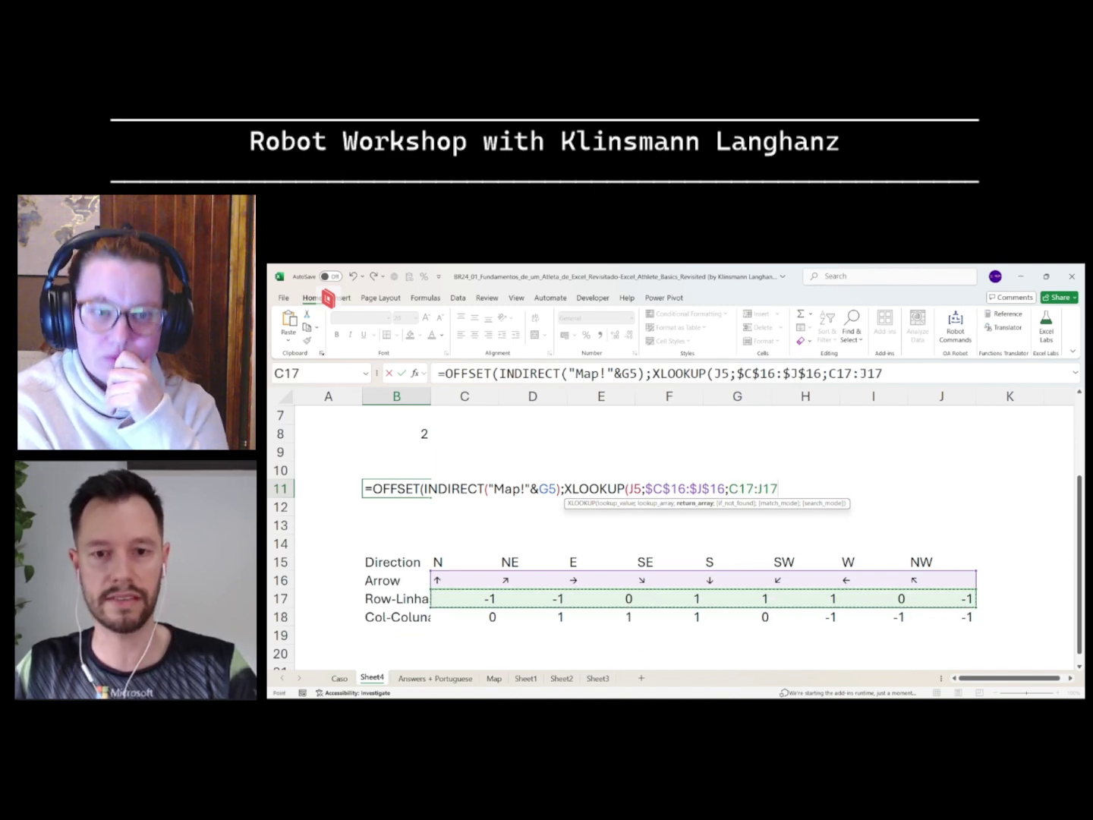
key(F5)
key(Escape)
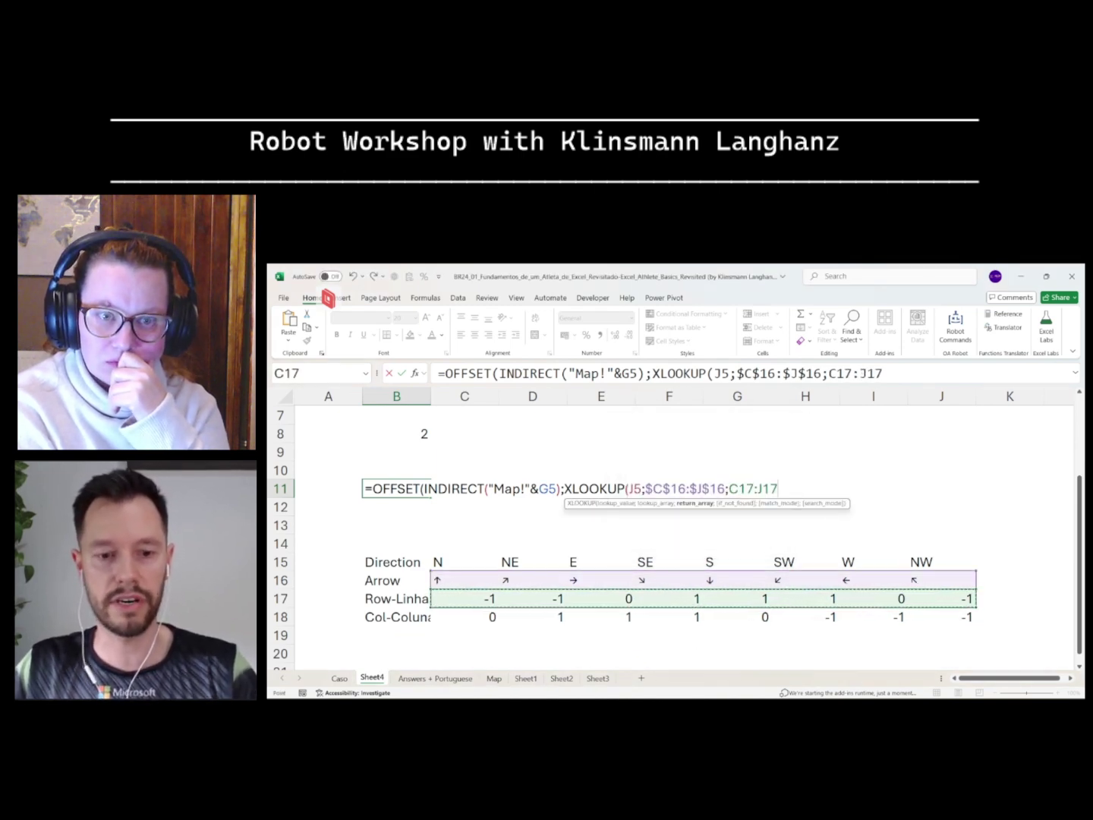
key(F4)
text())
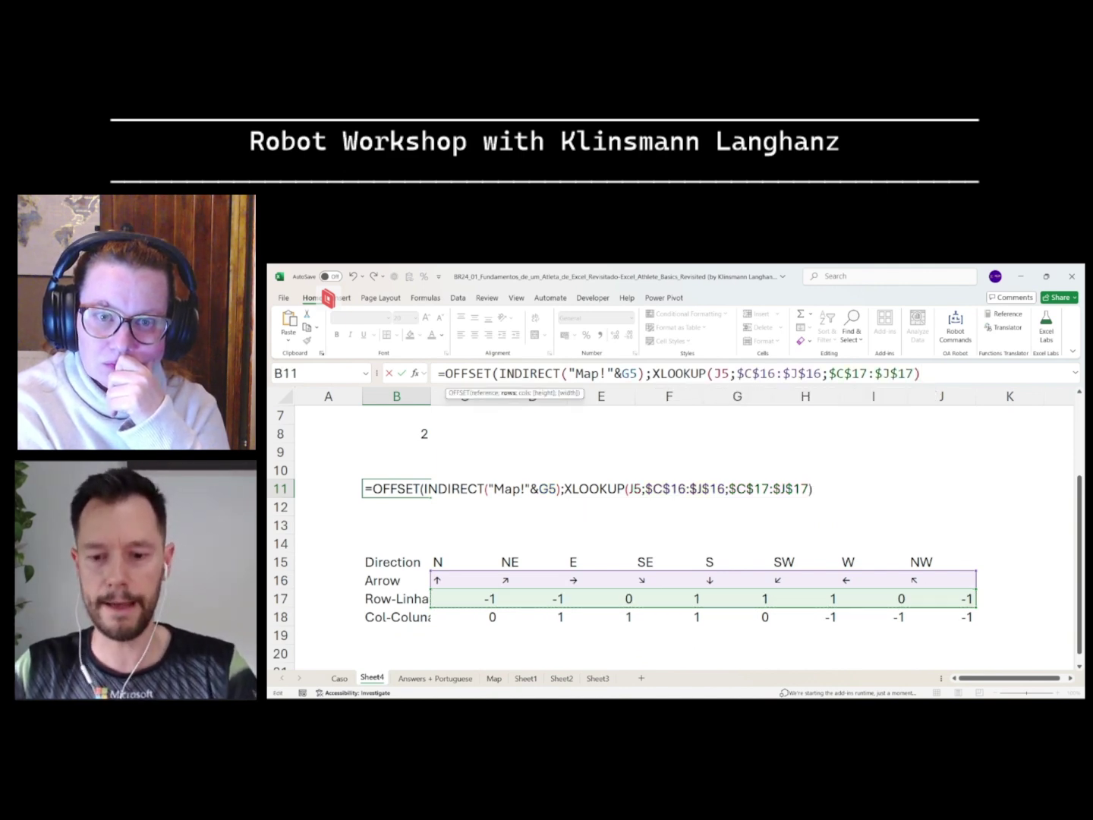
Step: Begin a second XLOOKUP as the OFFSET columns argument, again looking up the arrow in J5
text(;)
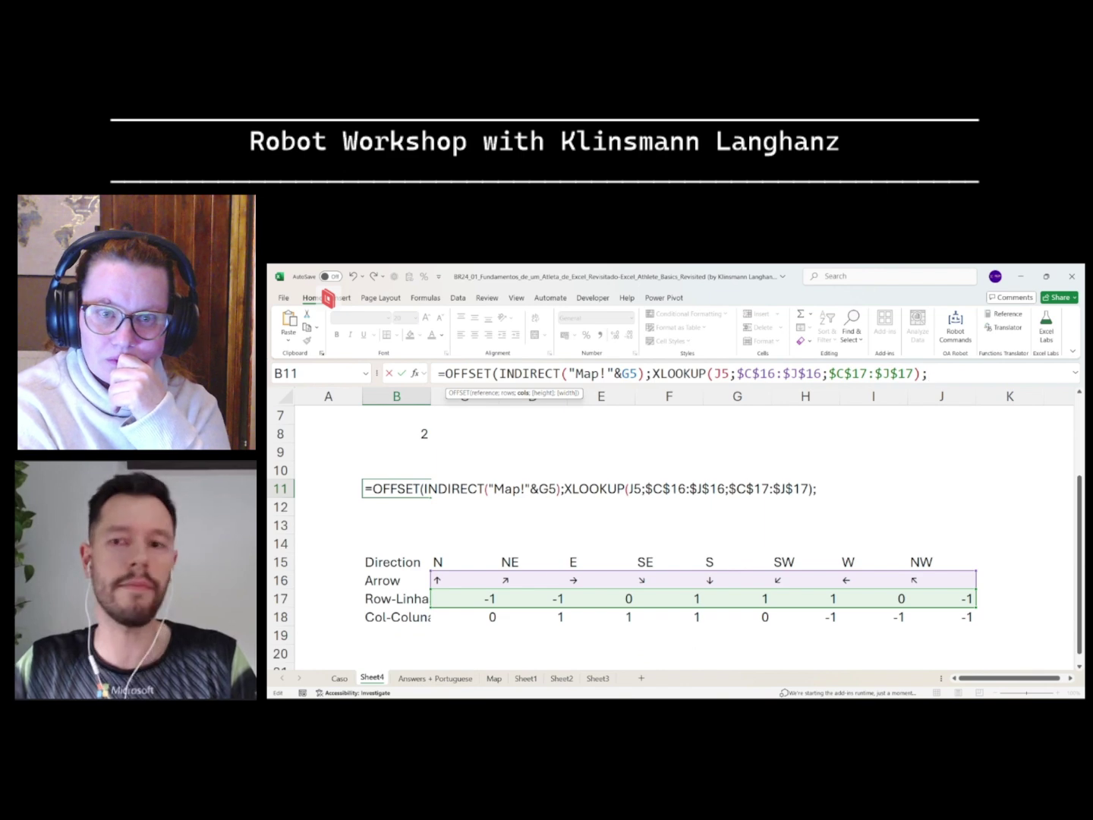
scroll(670, 532, up, 2)
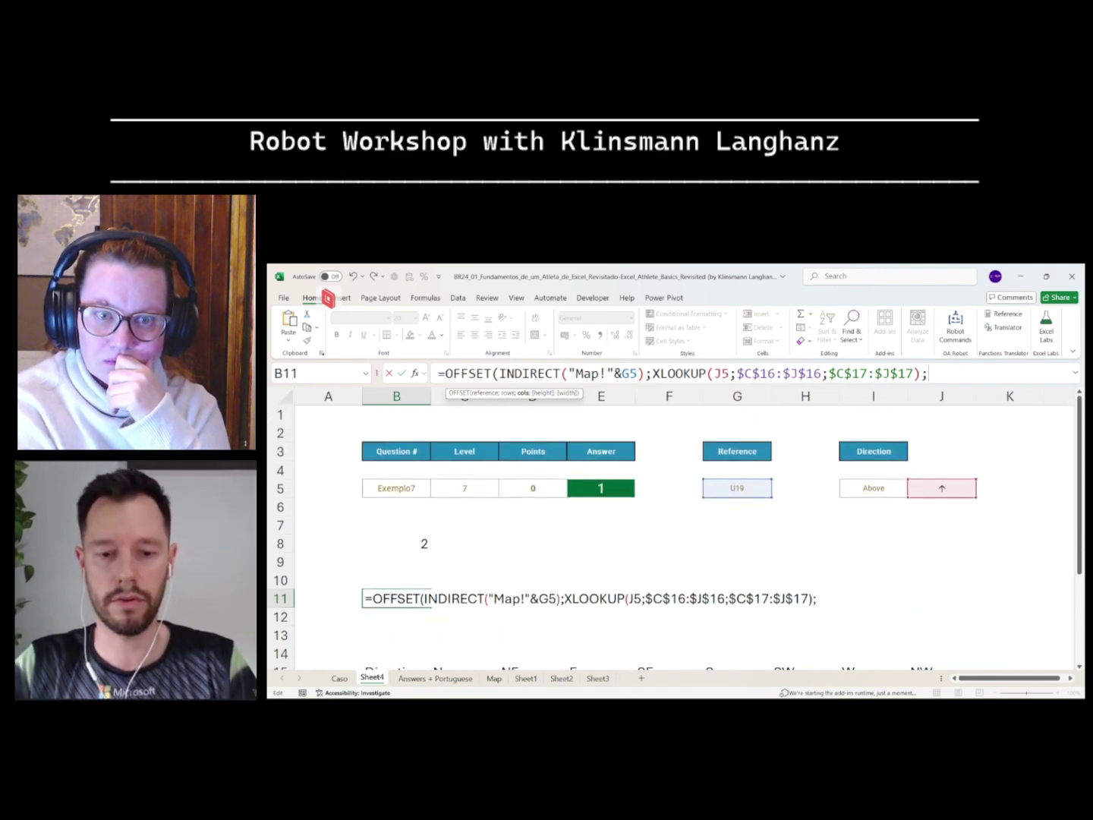
text(xloo)
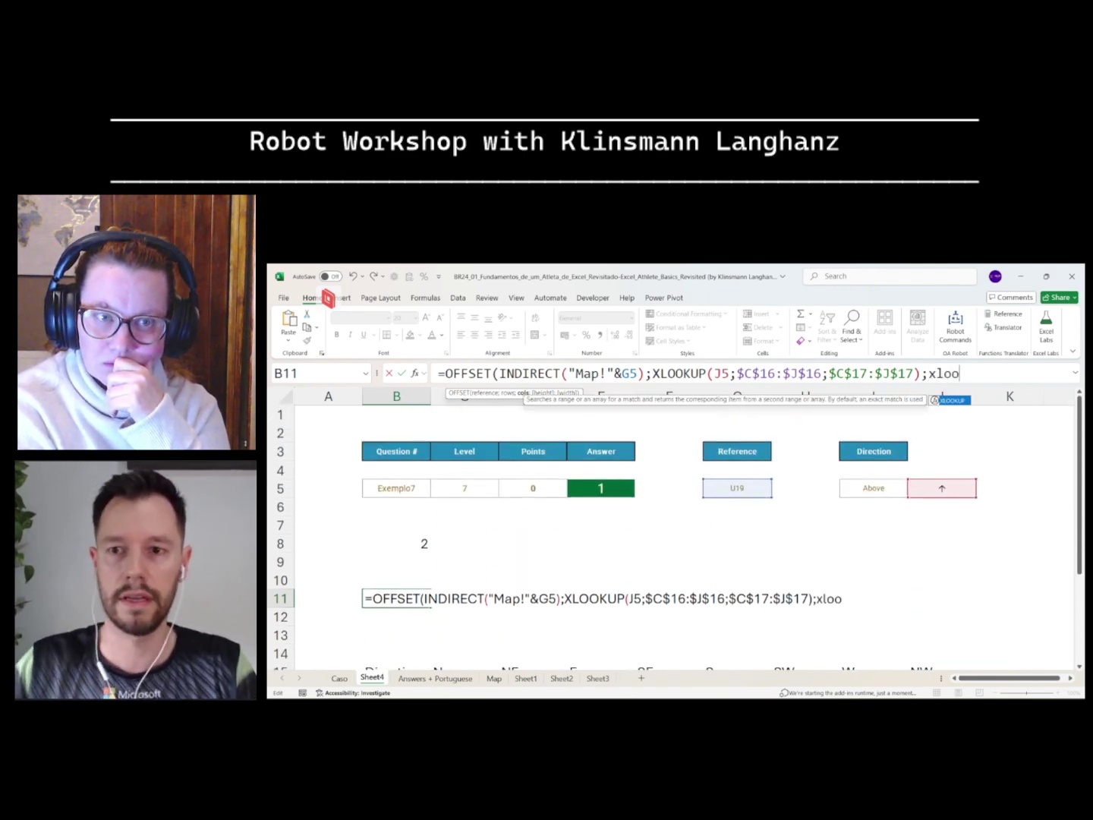
key(Tab)
click(942, 489)
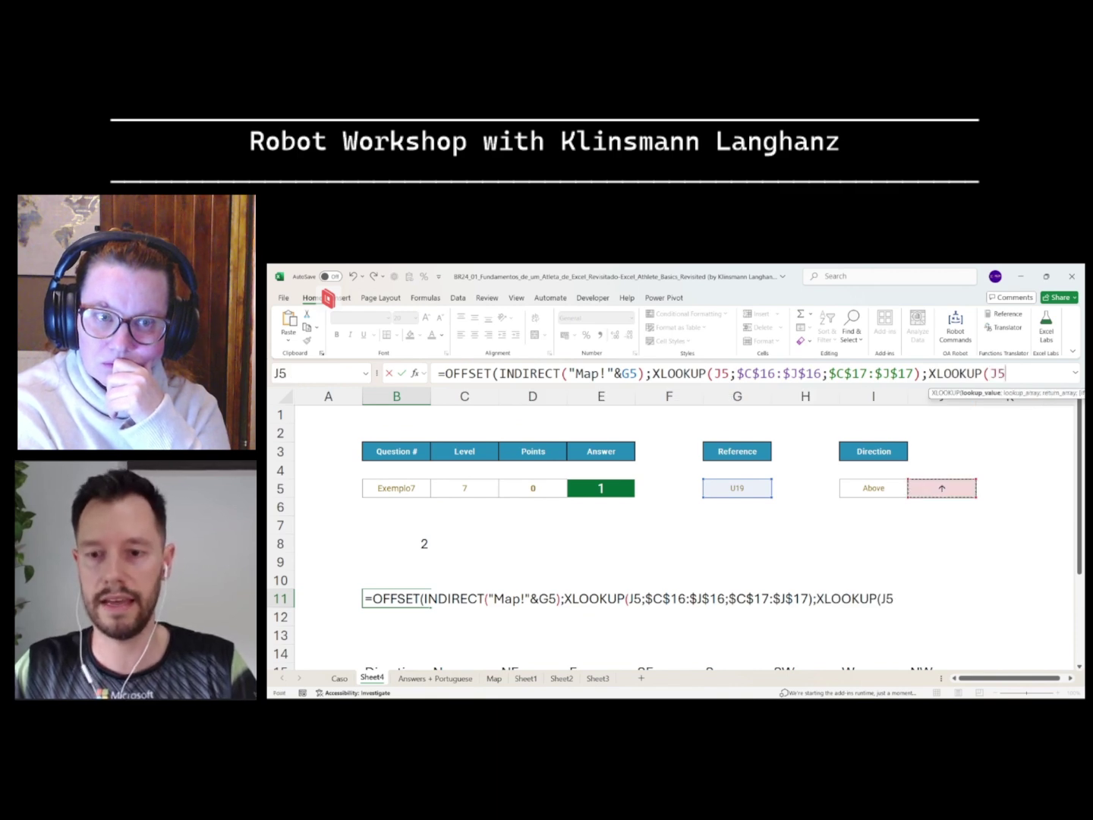
text(;)
Step: Complete the columns XLOOKUP with absolute ranges $C$16:$J$16 and $C$18:$J$18, and enter the finished OFFSET formula in B11
scroll(670, 531, down, 4)
drag(464, 470, 944, 470)
key(F4)
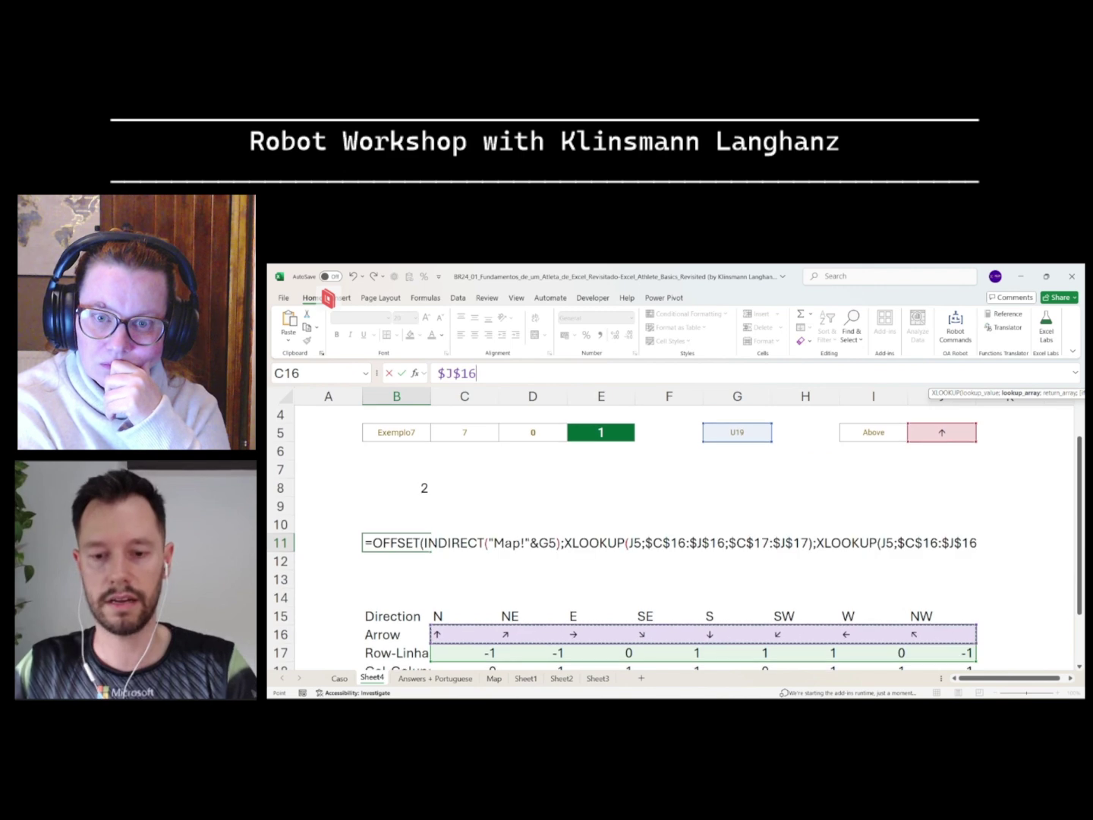
text(;)
scroll(674, 532, down, 2)
drag(464, 561, 968, 563)
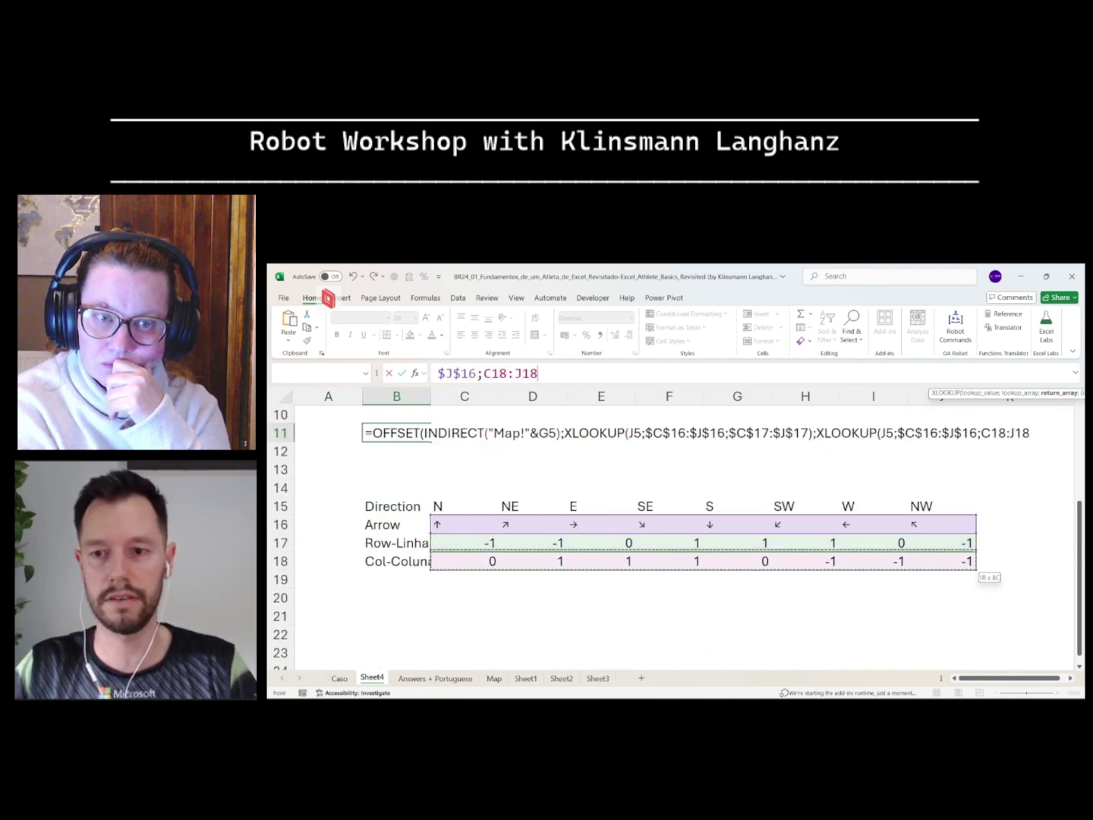
key(F4)
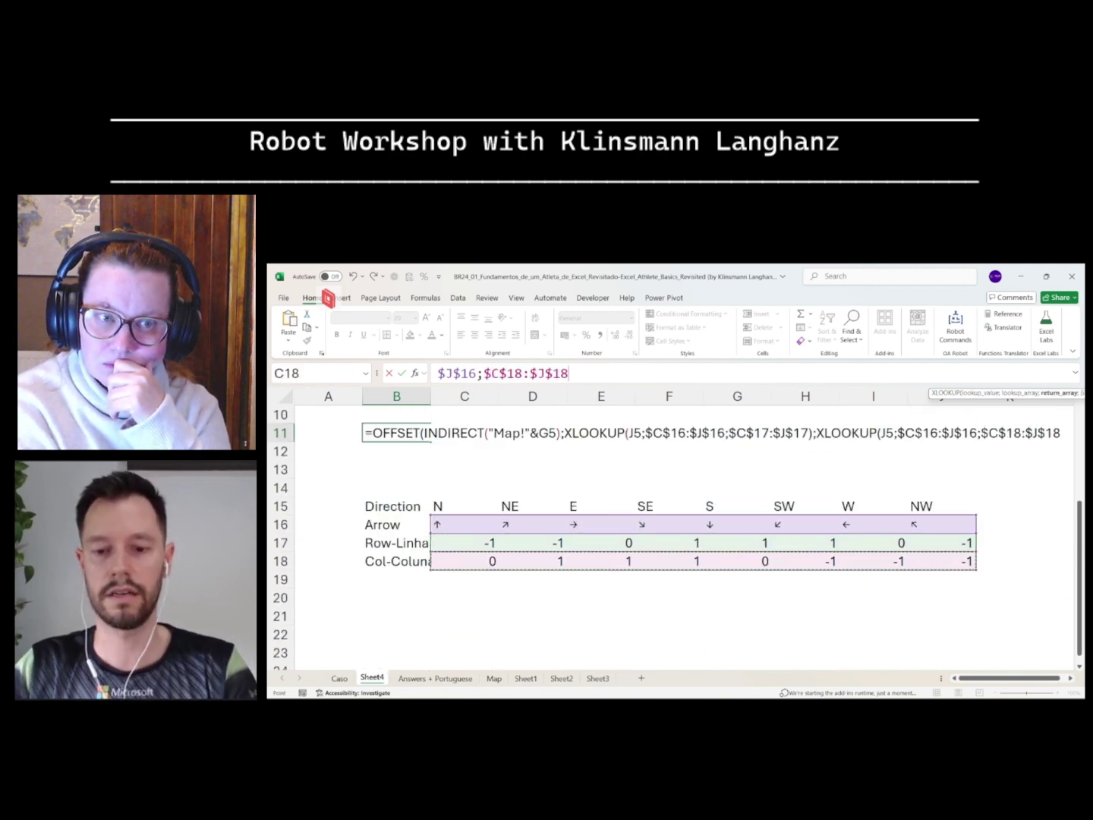
text()))
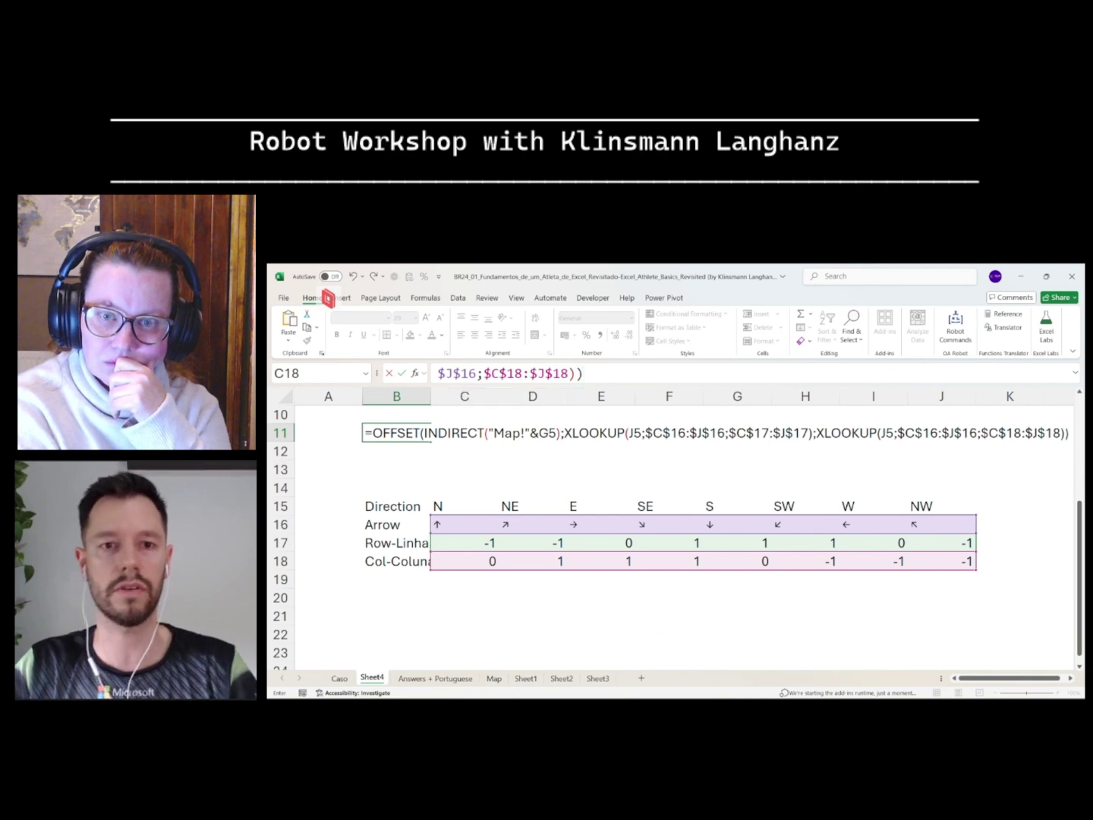
key(Return)
Step: Compare the OFFSET result in B11 with the expected answer in E5
scroll(668, 532, up, 3)
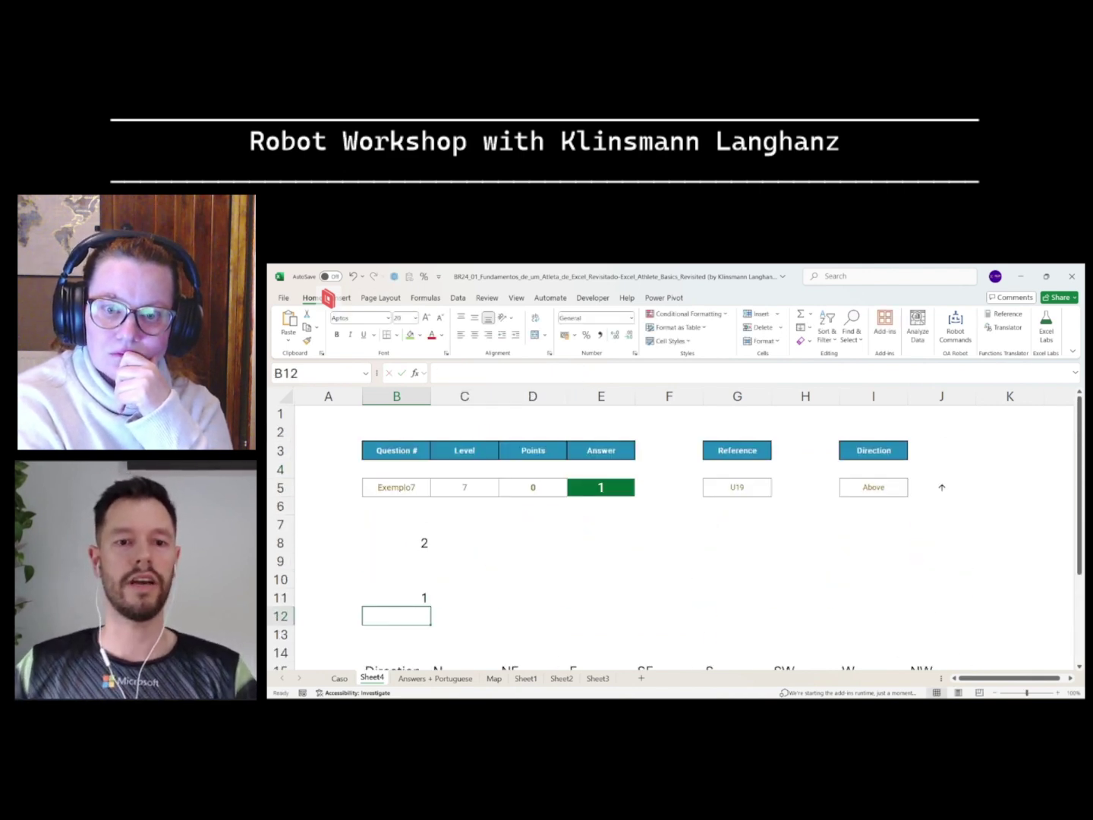
key(Up)
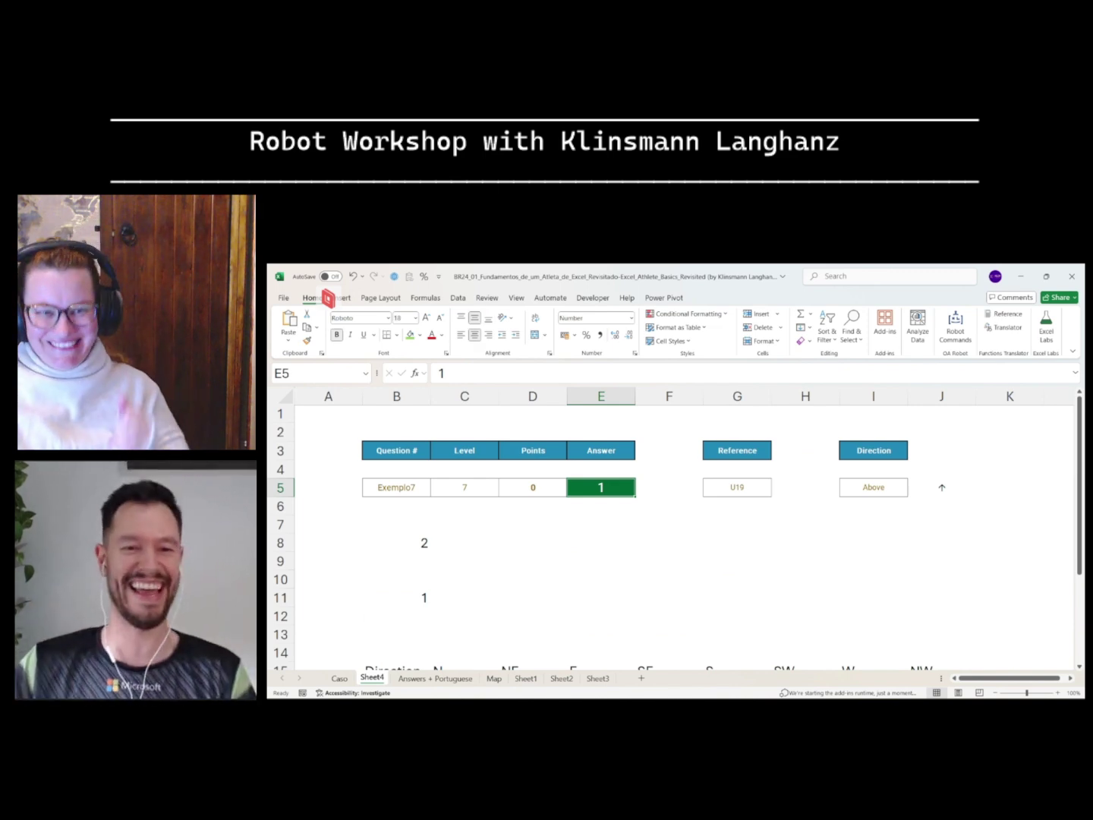
click(396, 598)
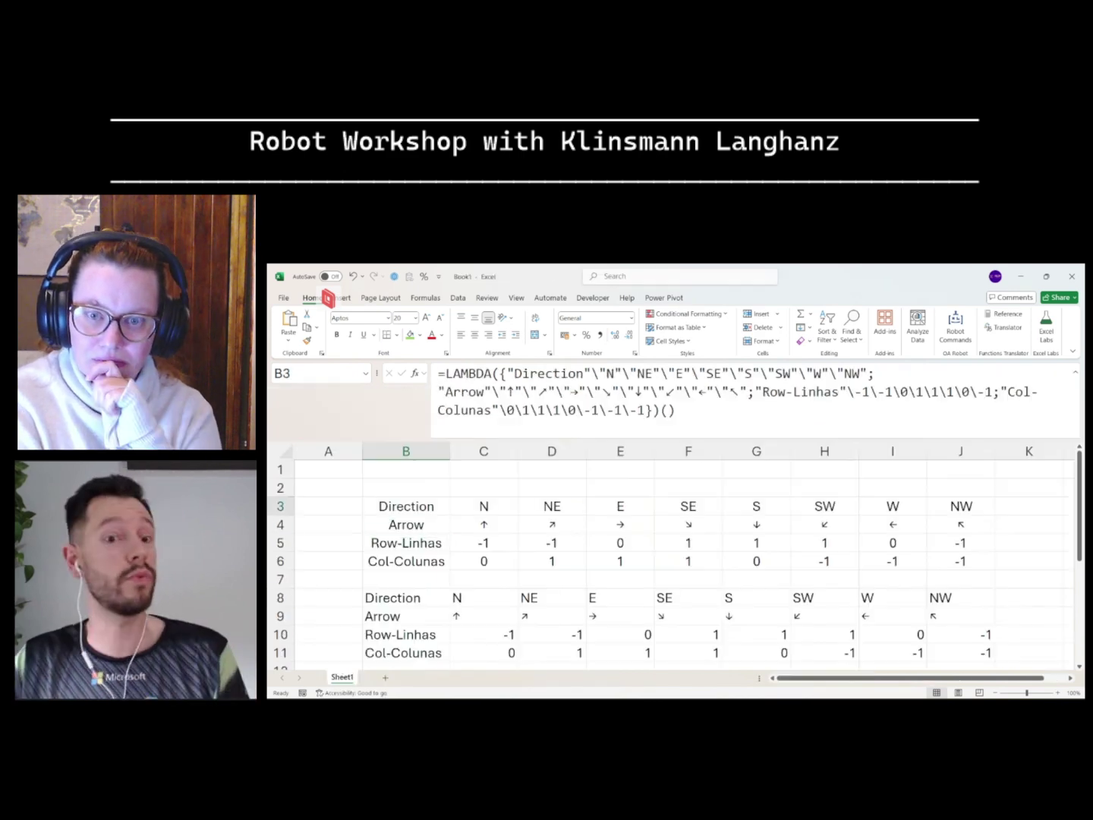
Step: In the Book1 workbook, review the original direction table in B3:J6 and the LAMBDA formulas in B8 and B14
drag(406, 506, 961, 562)
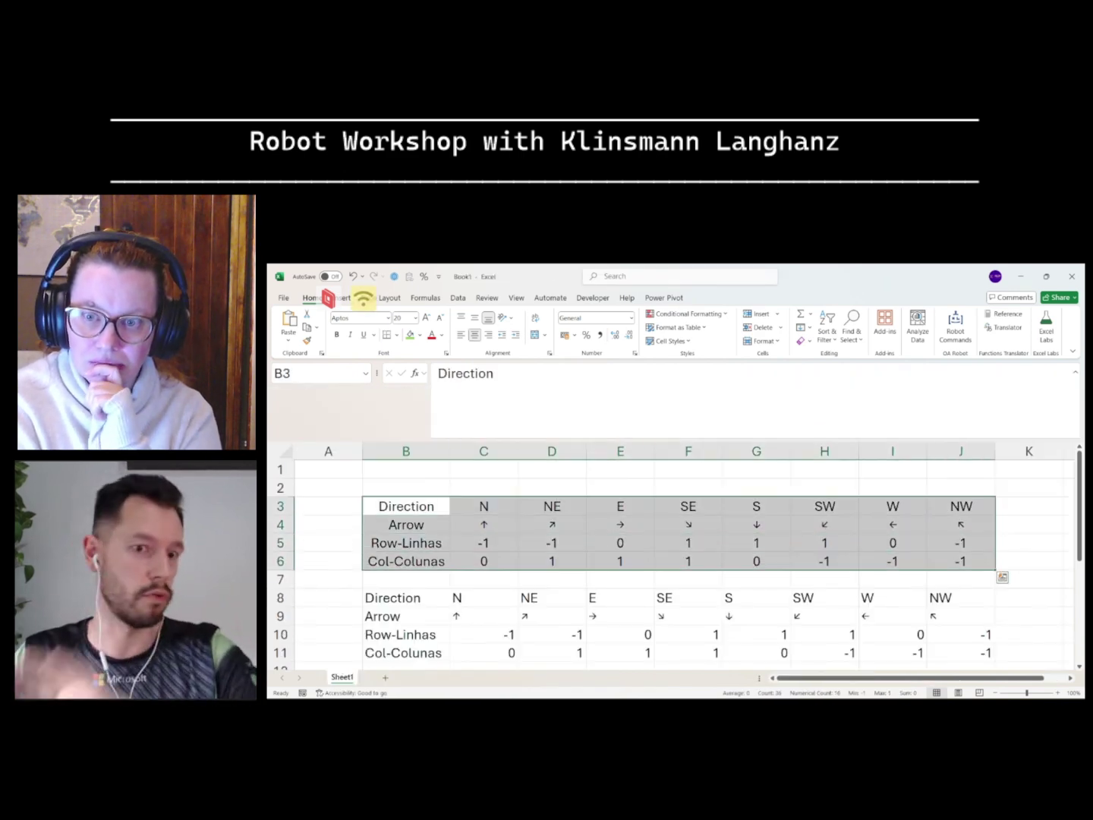
click(406, 599)
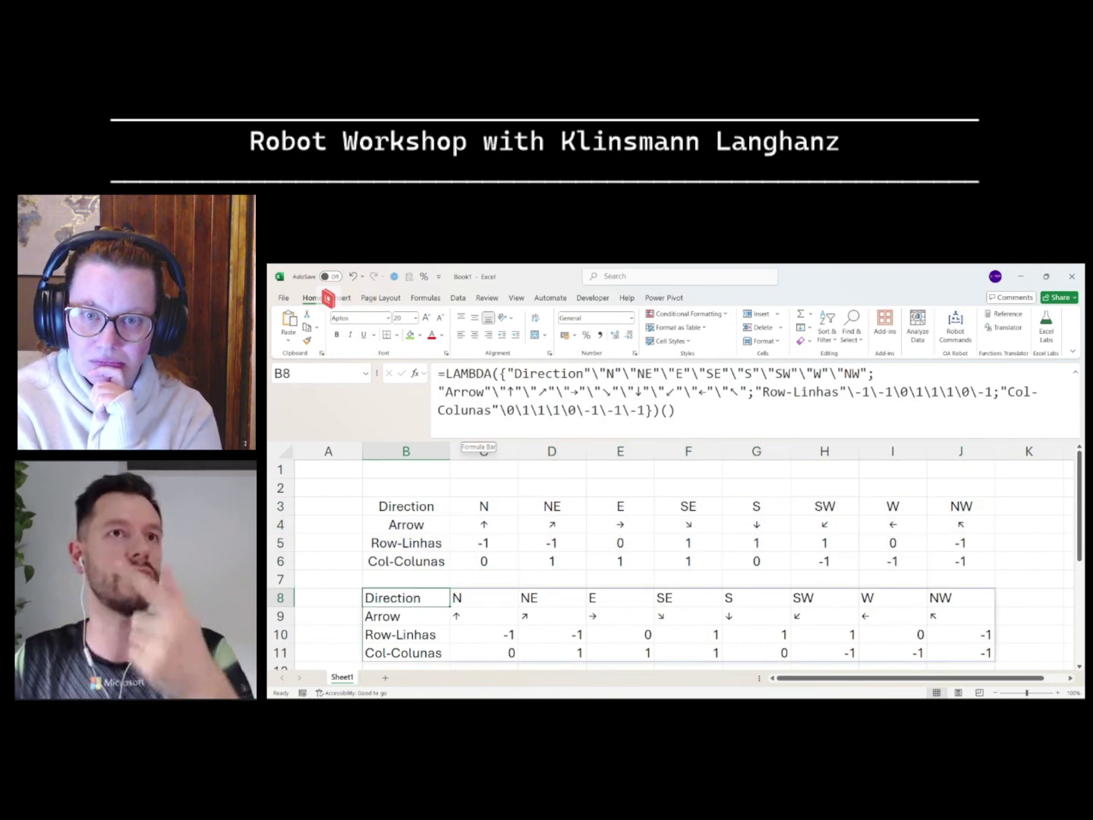
scroll(674, 558, down, 2)
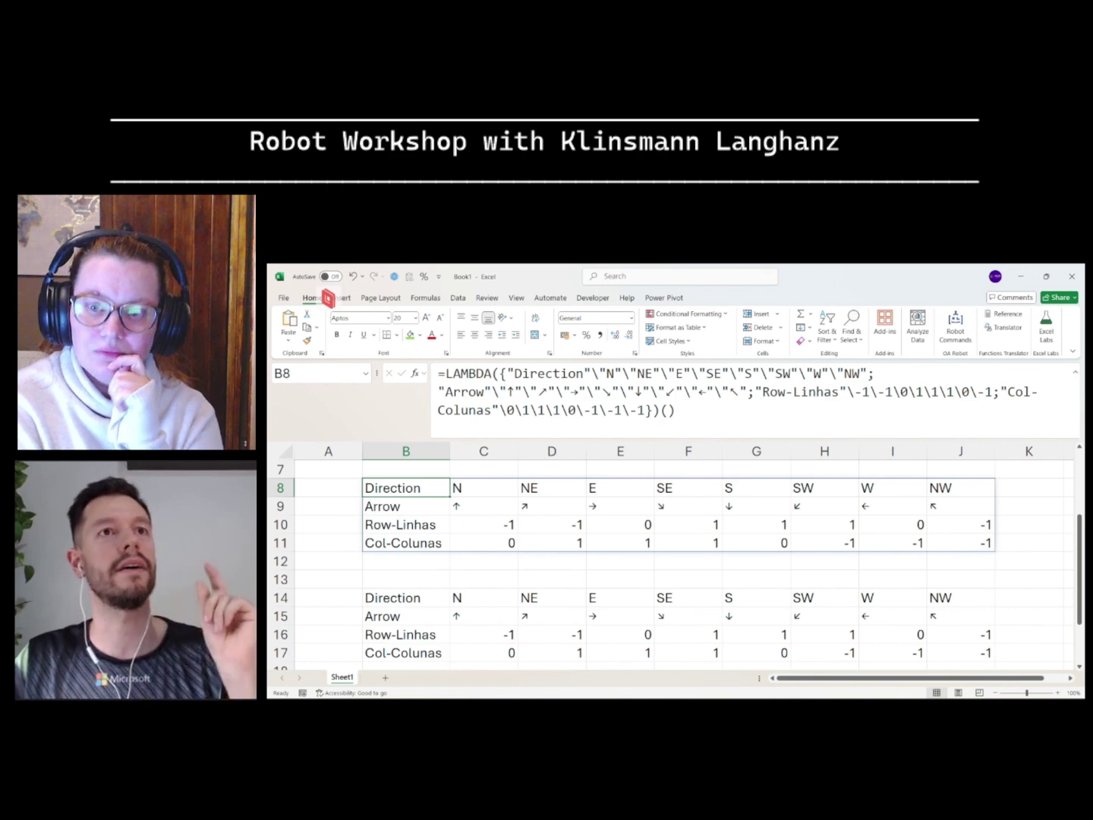
click(406, 597)
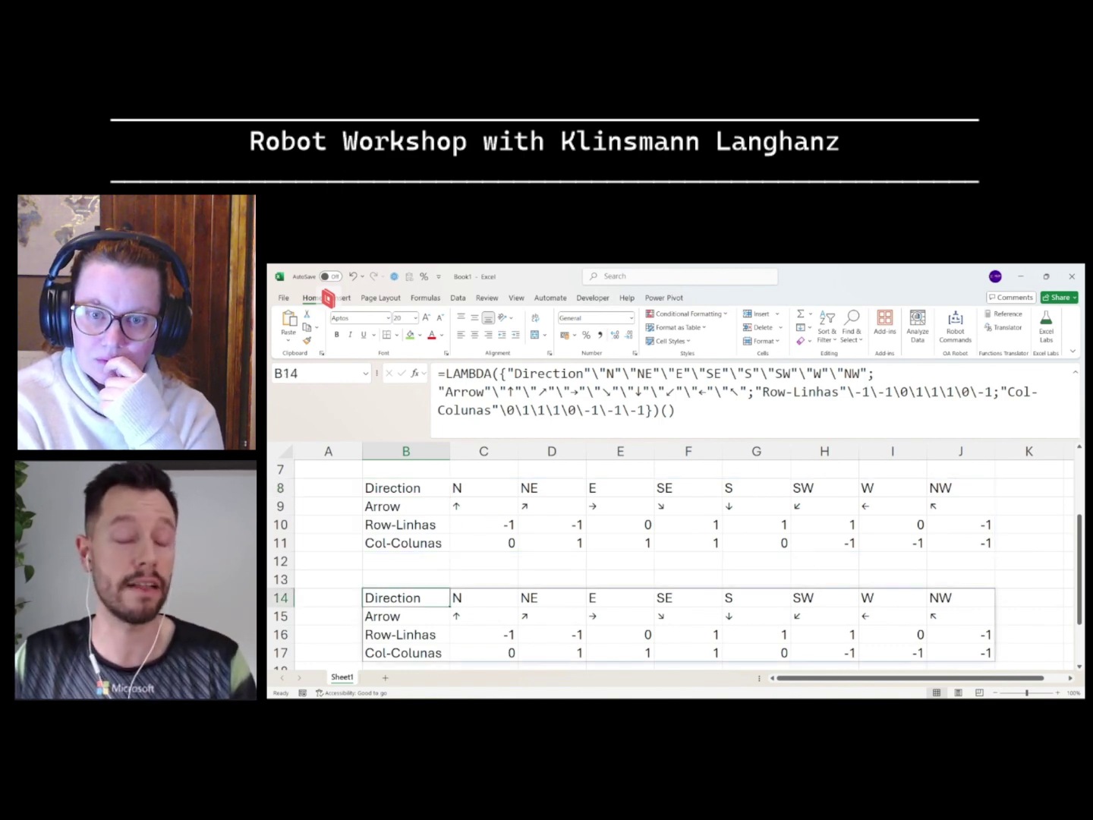
click(406, 487)
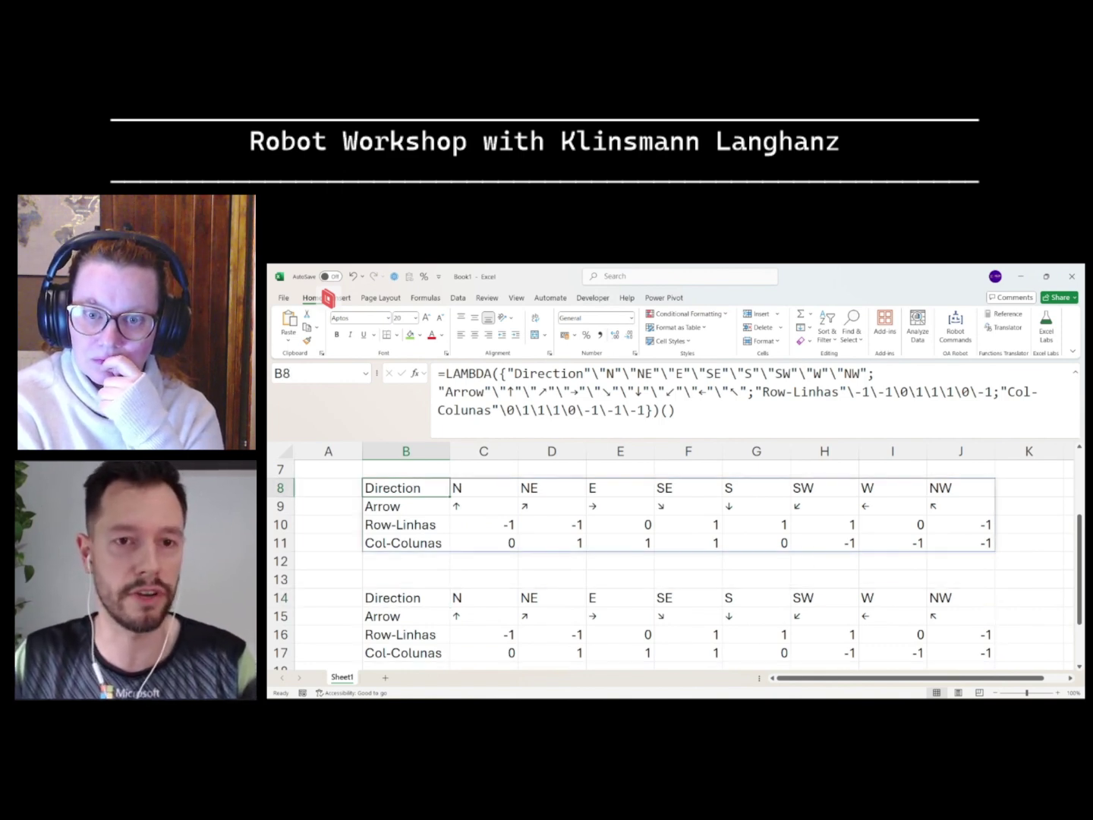
Step: Create a new OA Robot Excel Formula Command from the LAMBDA in B8 and name it JaqVideo2
key(ctrl+shift+p)
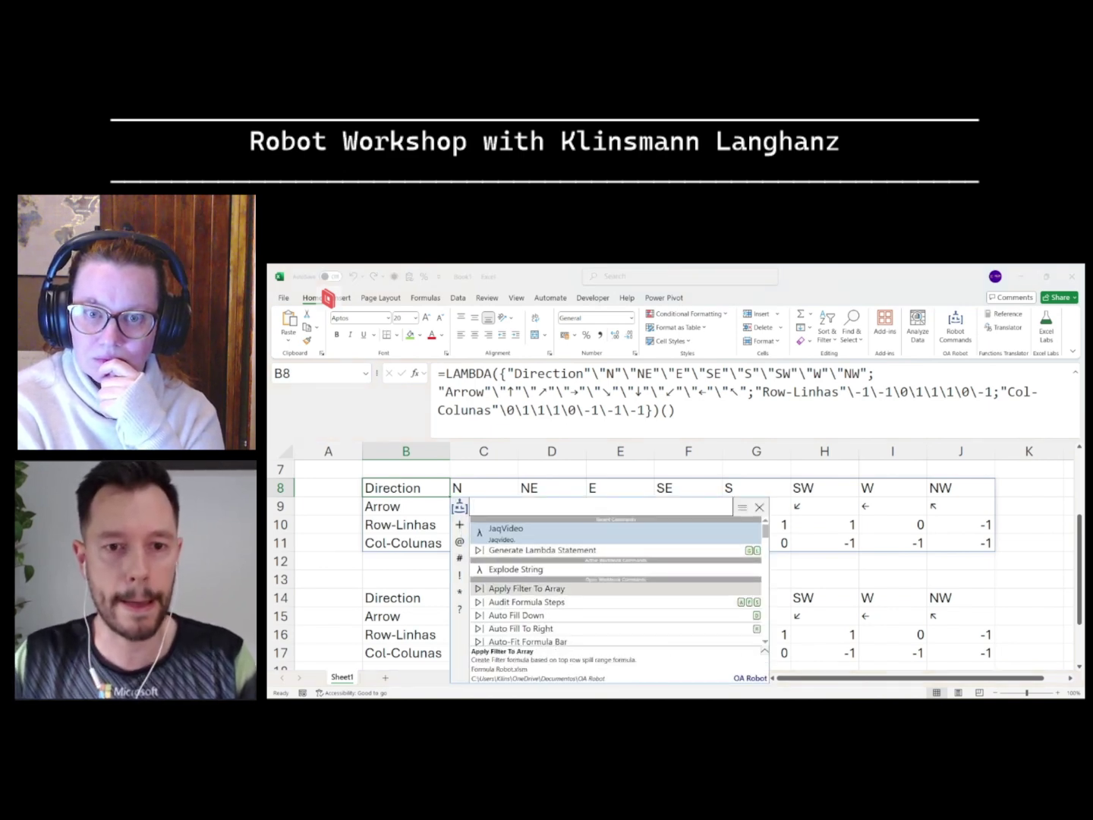
text(++)
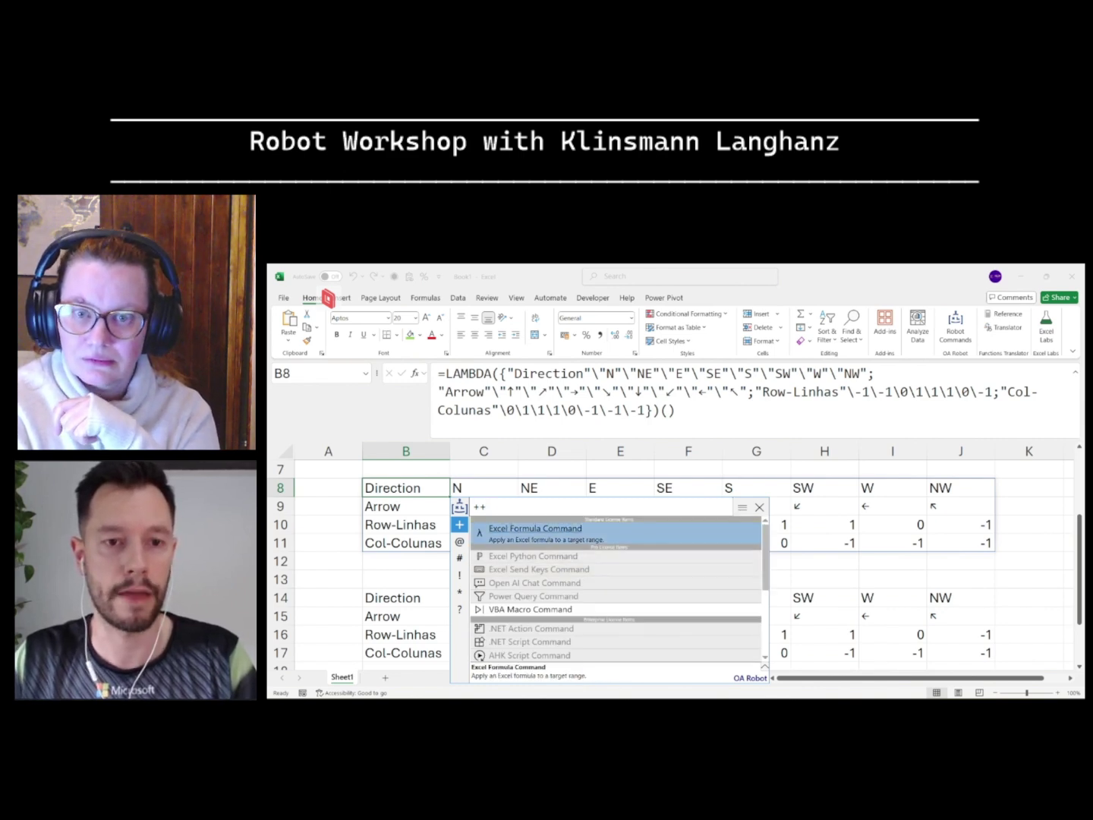
key(Return)
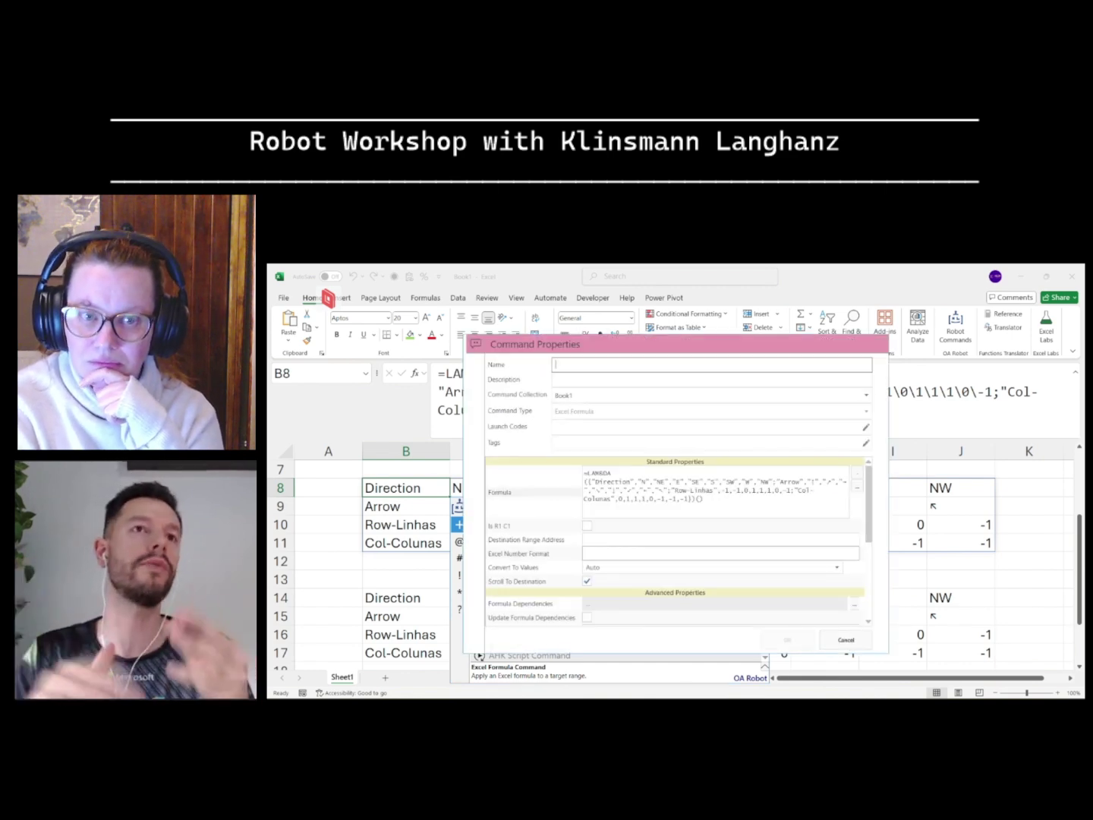
text(Jac)
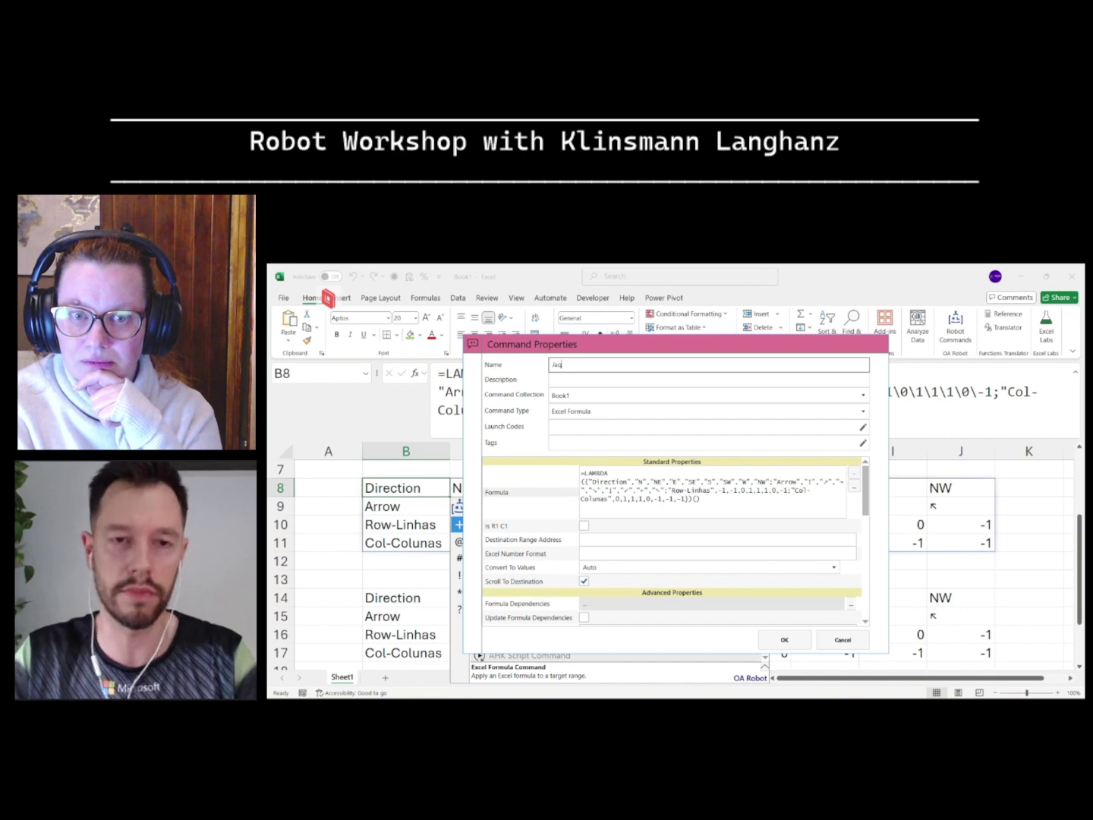
text(Video2)
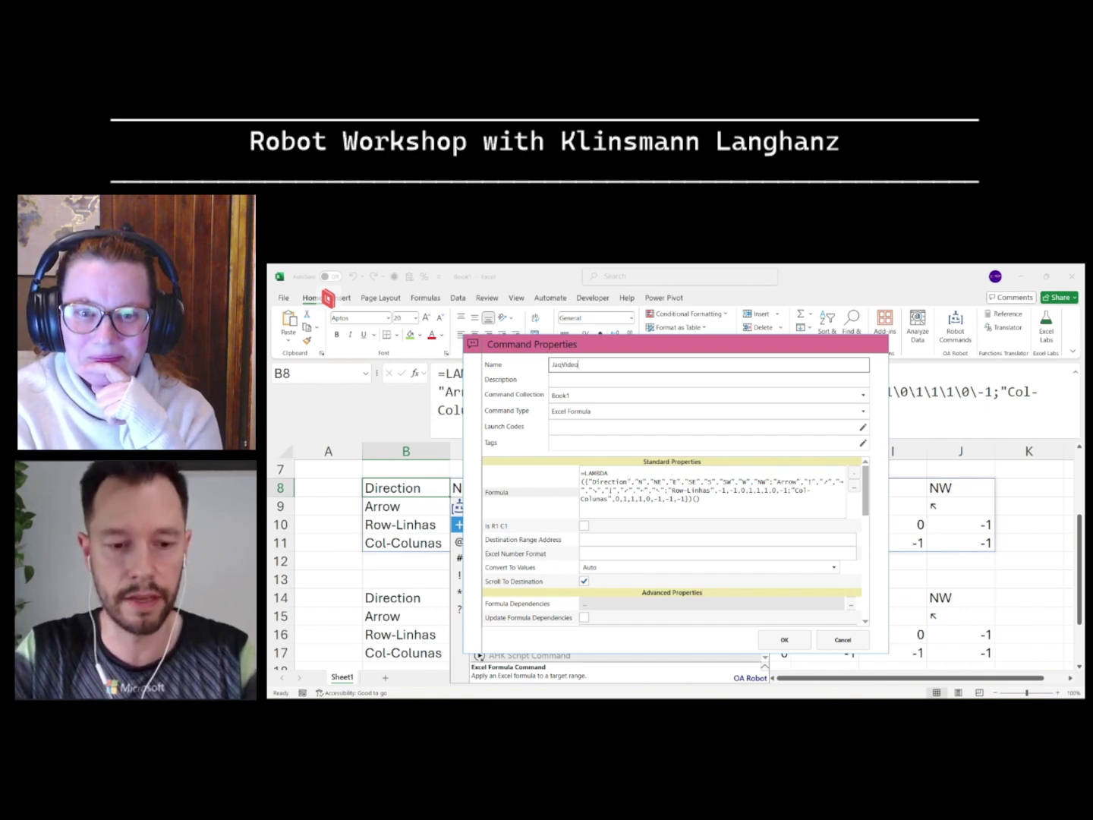
Step: Check the new command's LAMBDA formula and remaining properties, keep the defaults, and save it in the Book1 command collection
key(Tab)
key(Tab)
key(Tab)
key(Tab)
key(Tab)
key(Tab)
key(Tab)
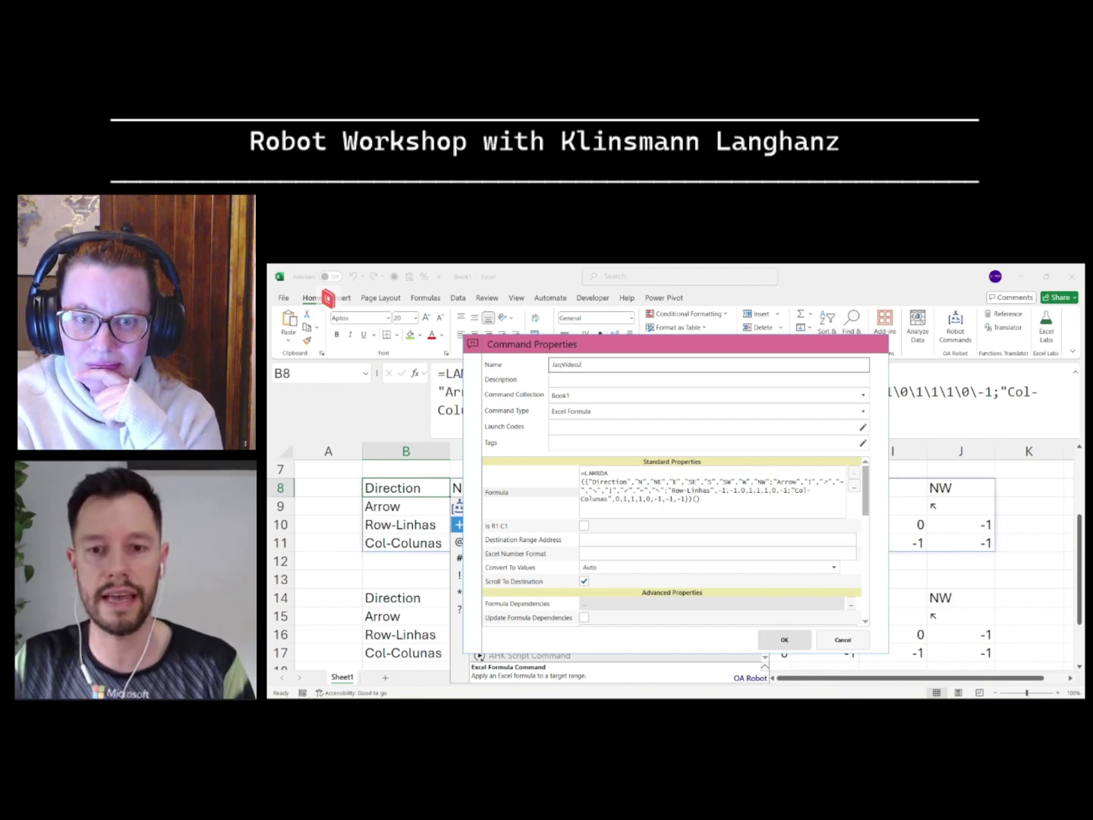
key(shift+Tab)
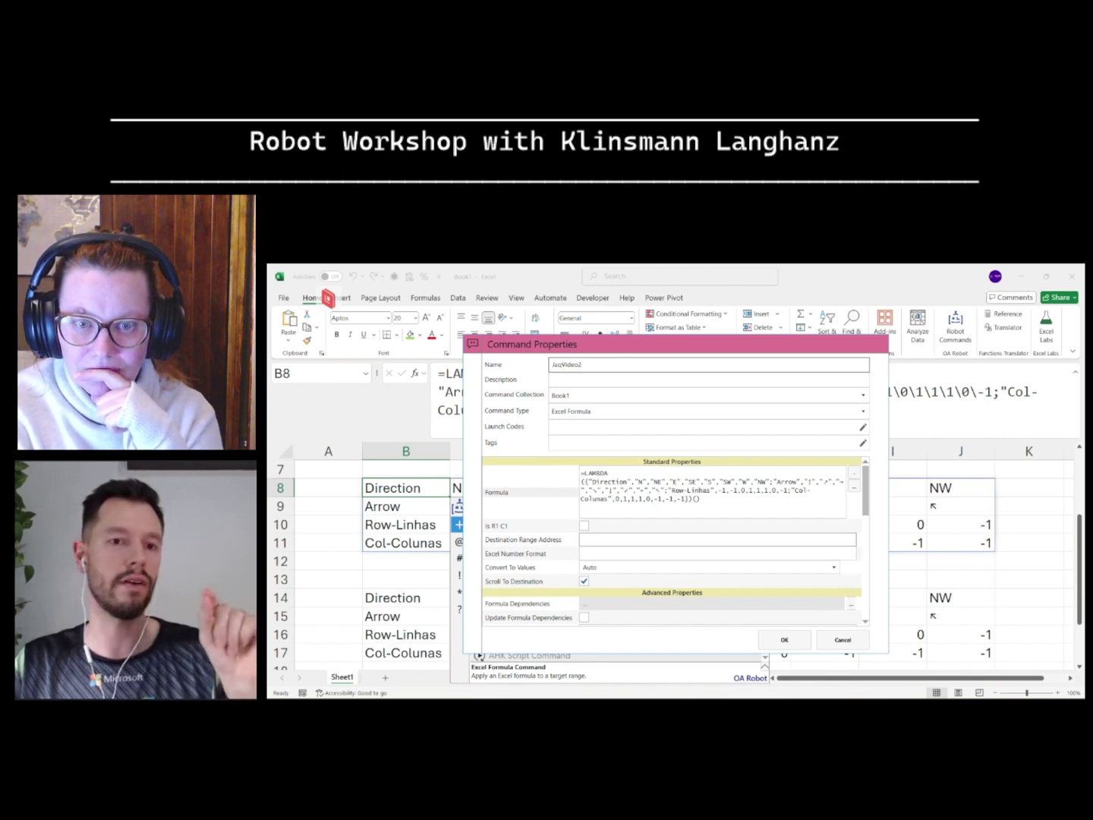
key(shift+Tab)
key(Tab)
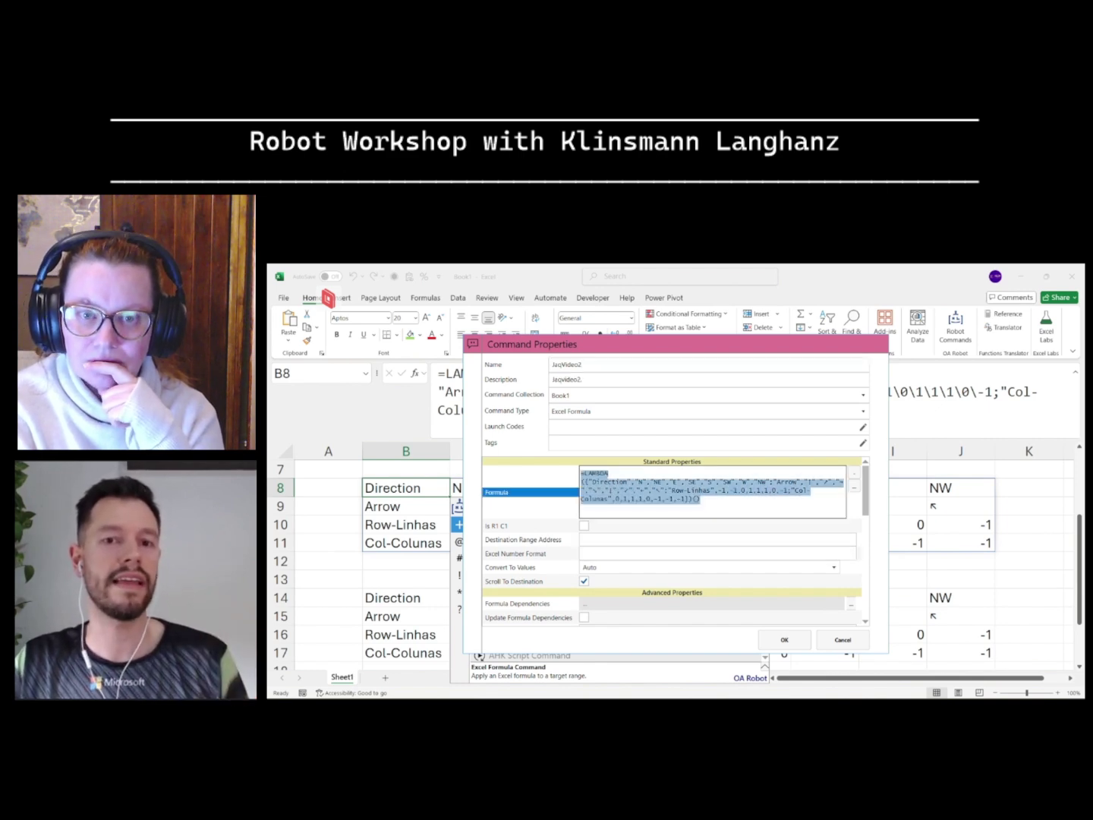
click(582, 482)
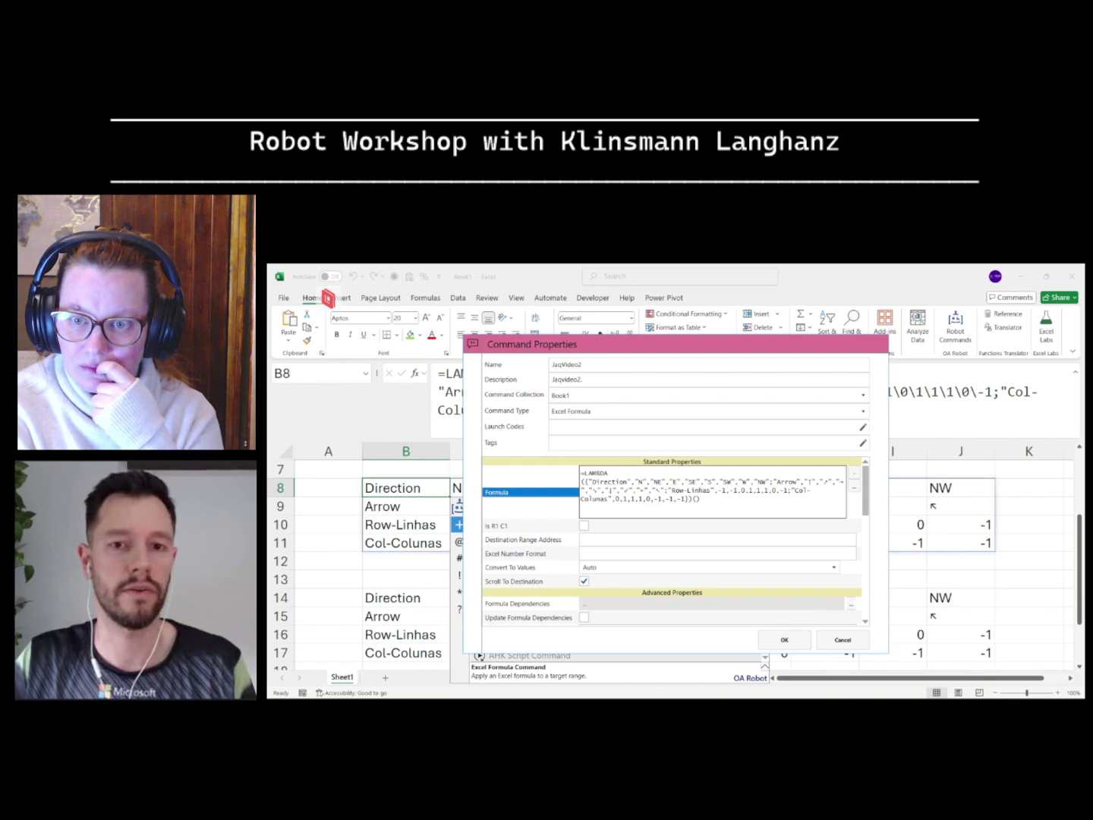
key(Tab)
key(Tab)
key(Tab)
key(Tab)
key(Tab)
key(Tab)
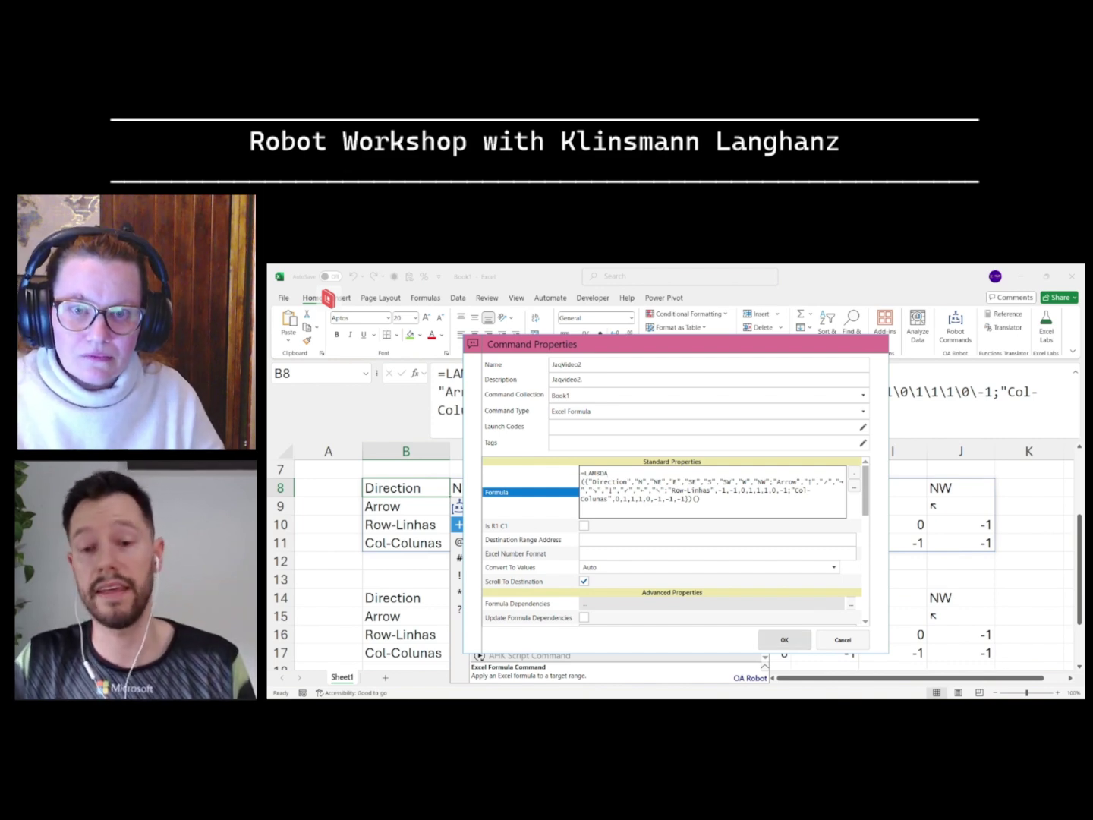
key(Tab)
key(Return)
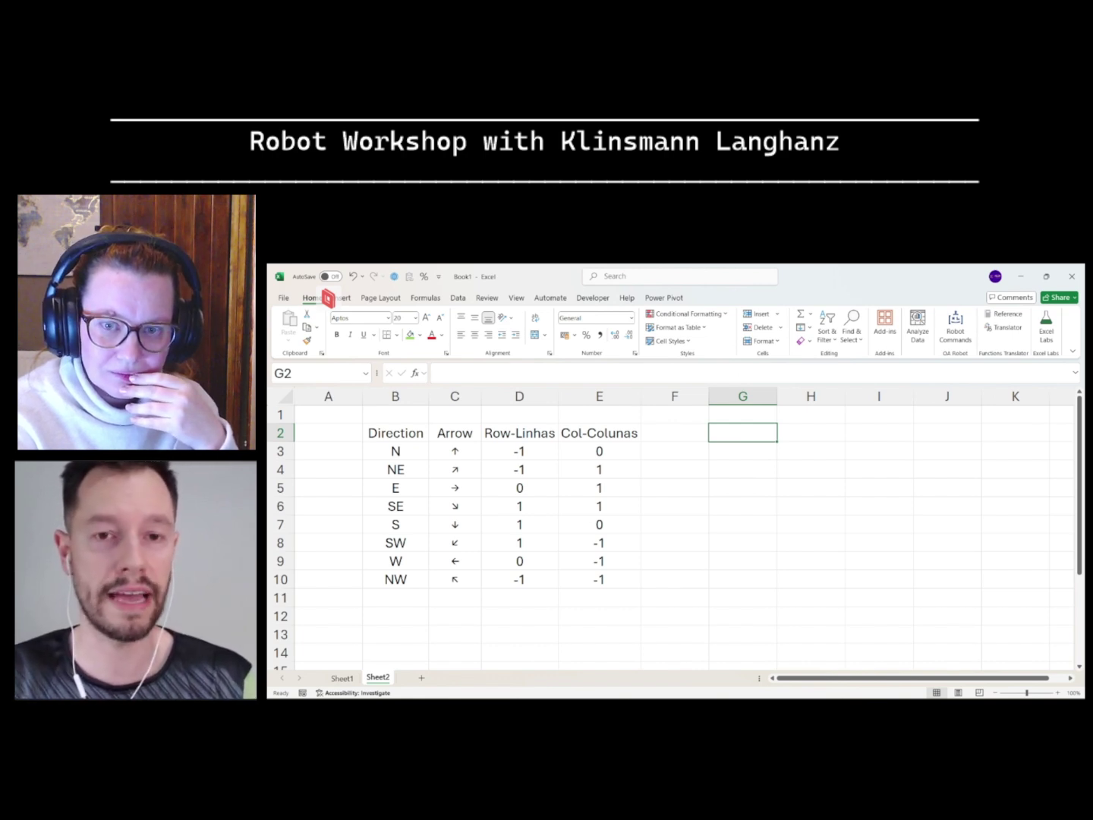
Step: On Sheet2, enter the formula =B2:E10 in B13 to reference the whole vertical direction table
drag(395, 433, 600, 580)
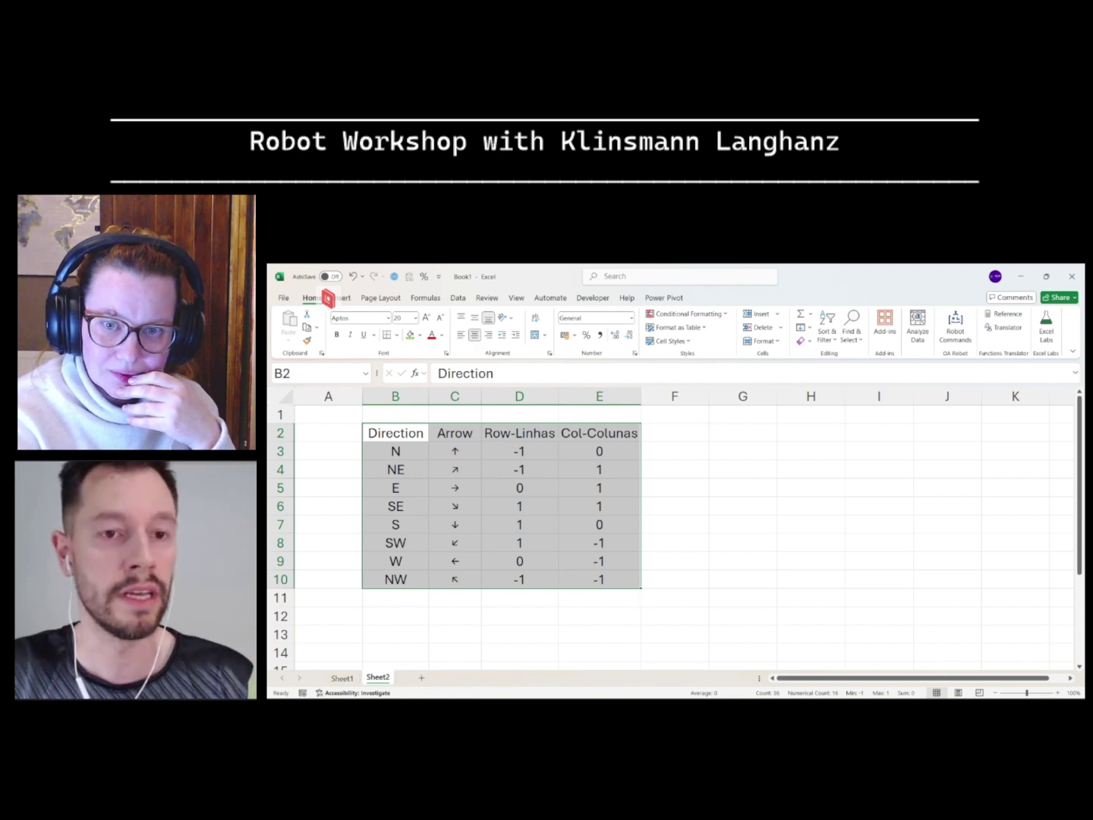
click(395, 488)
drag(396, 433, 600, 580)
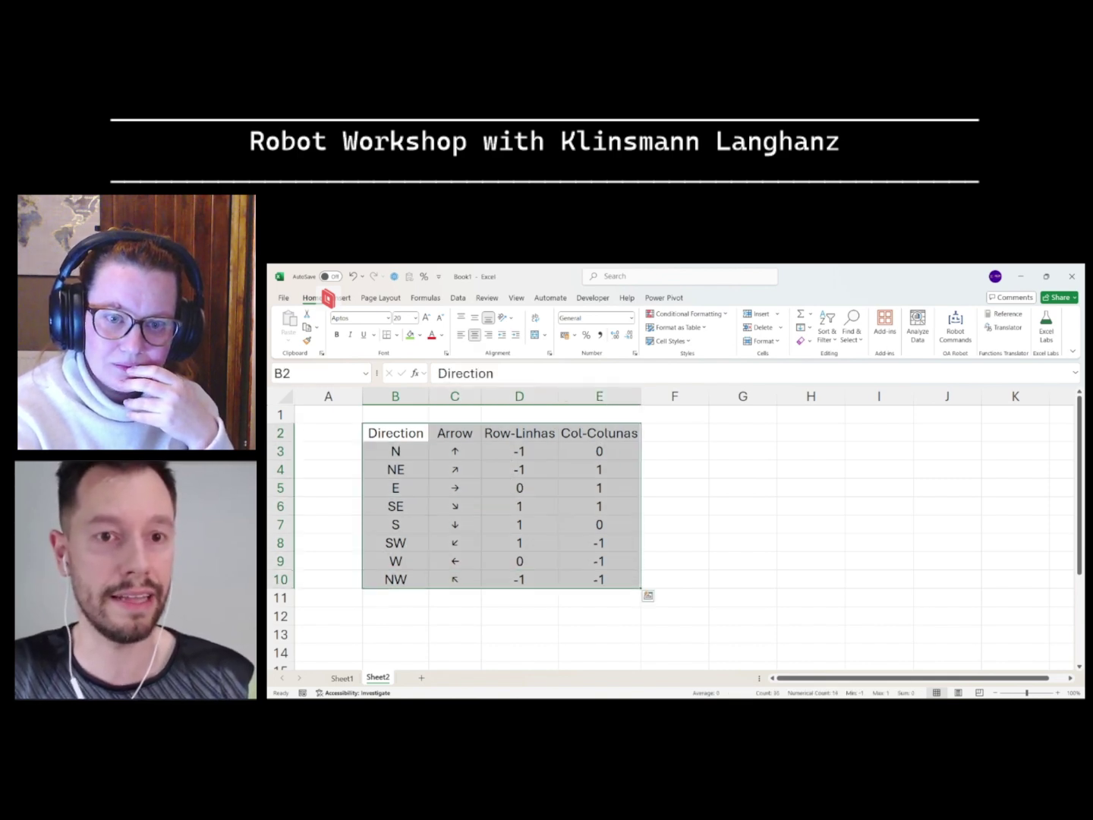
scroll(670, 531, down, 1)
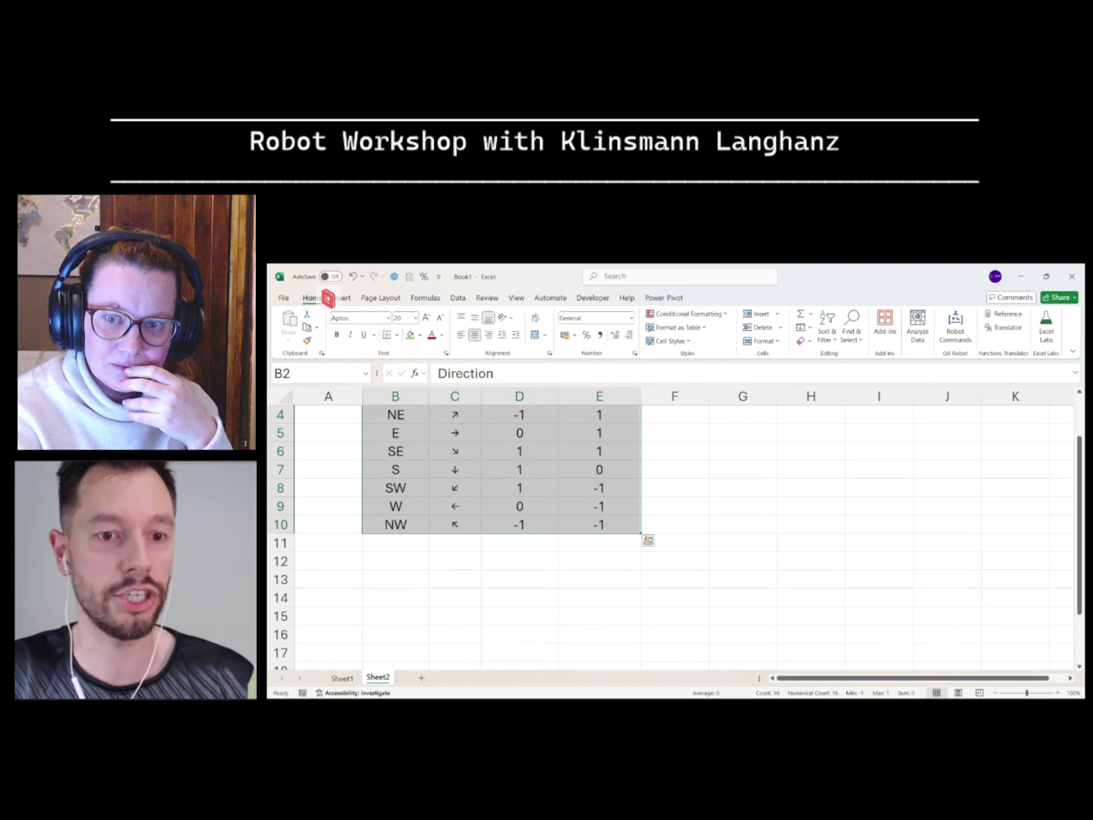
click(396, 580)
text(=)
key(Up)
key(Up)
key(Up)
key(Up)
key(Up)
key(Up)
key(Up)
key(Up)
key(Up)
key(Up)
key(Up)
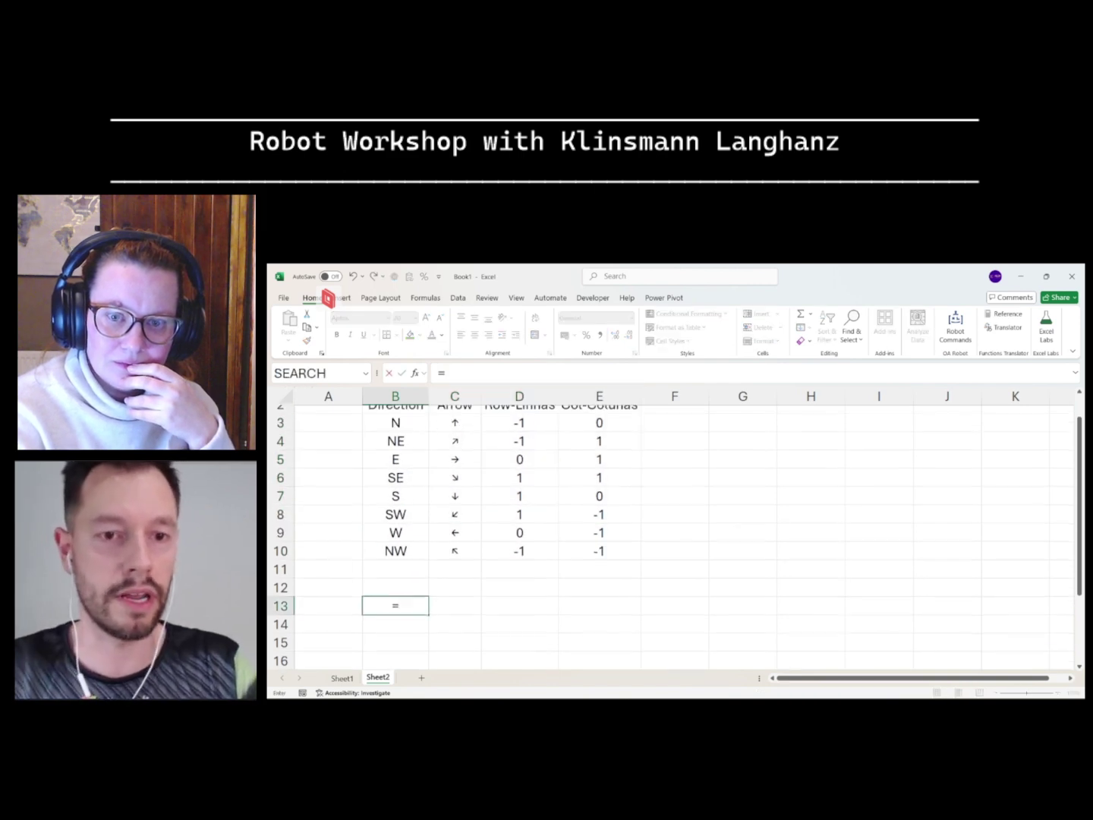
key(shift+Right)
key(shift+Right)
key(shift+Right)
key(shift+Down)
key(shift+Down)
key(shift+Down)
key(shift+Down)
key(shift+Down)
key(shift+Down)
key(shift+Down)
key(shift+Down)
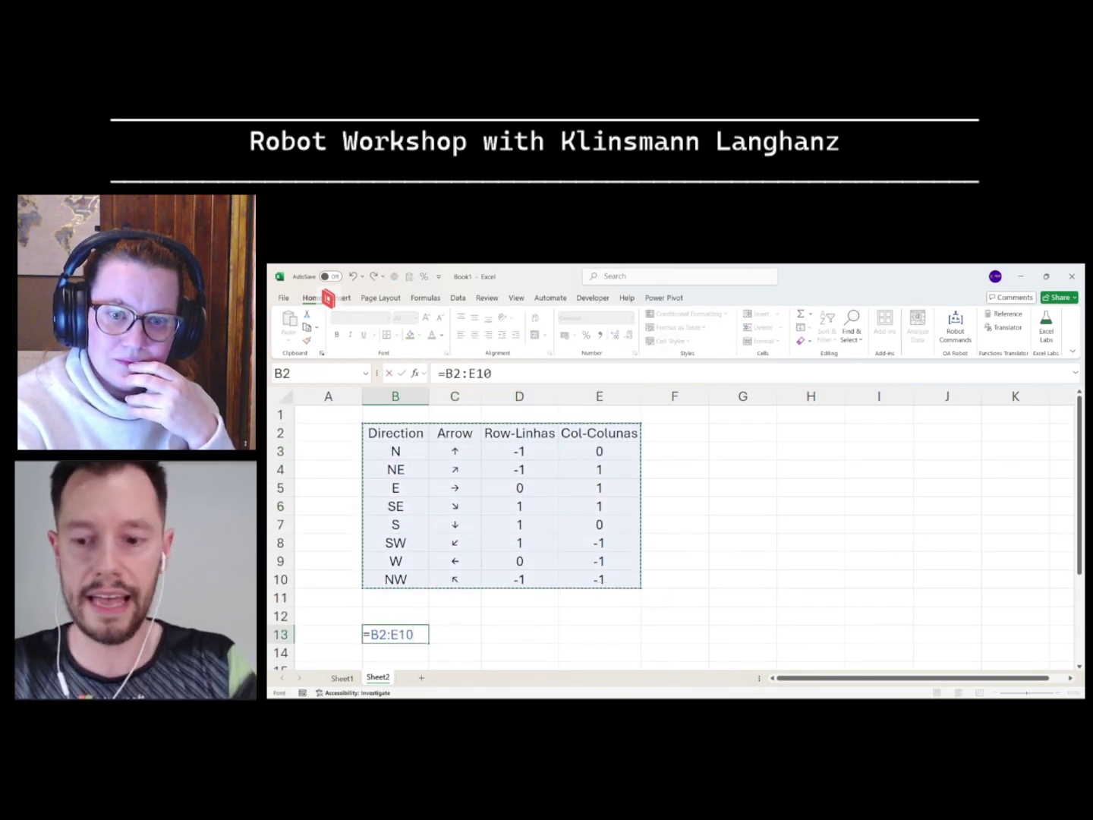
key(Return)
key(Up)
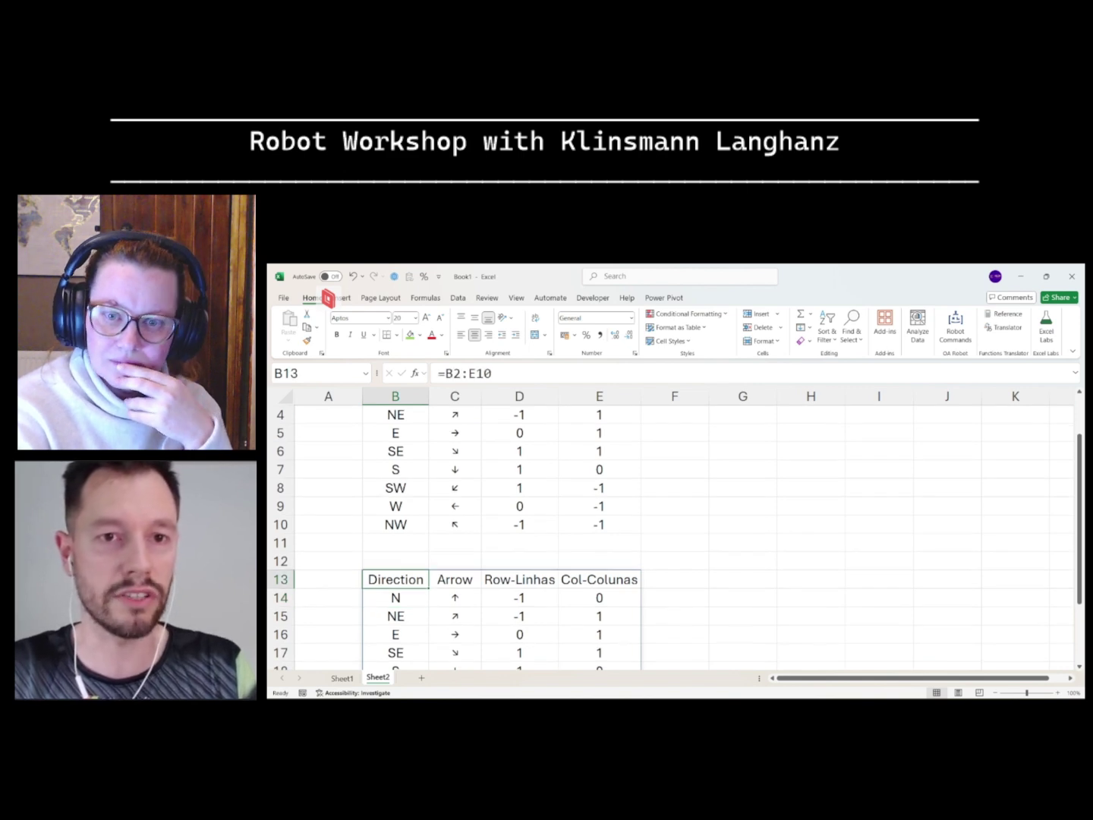
Step: Convert the B2:E10 reference in B13's formula into a hard-coded array constant and enter it
key(F2)
key(shift+Left)
key(shift+Left)
key(shift+Left)
key(shift+Left)
key(shift+Left)
key(shift+Left)
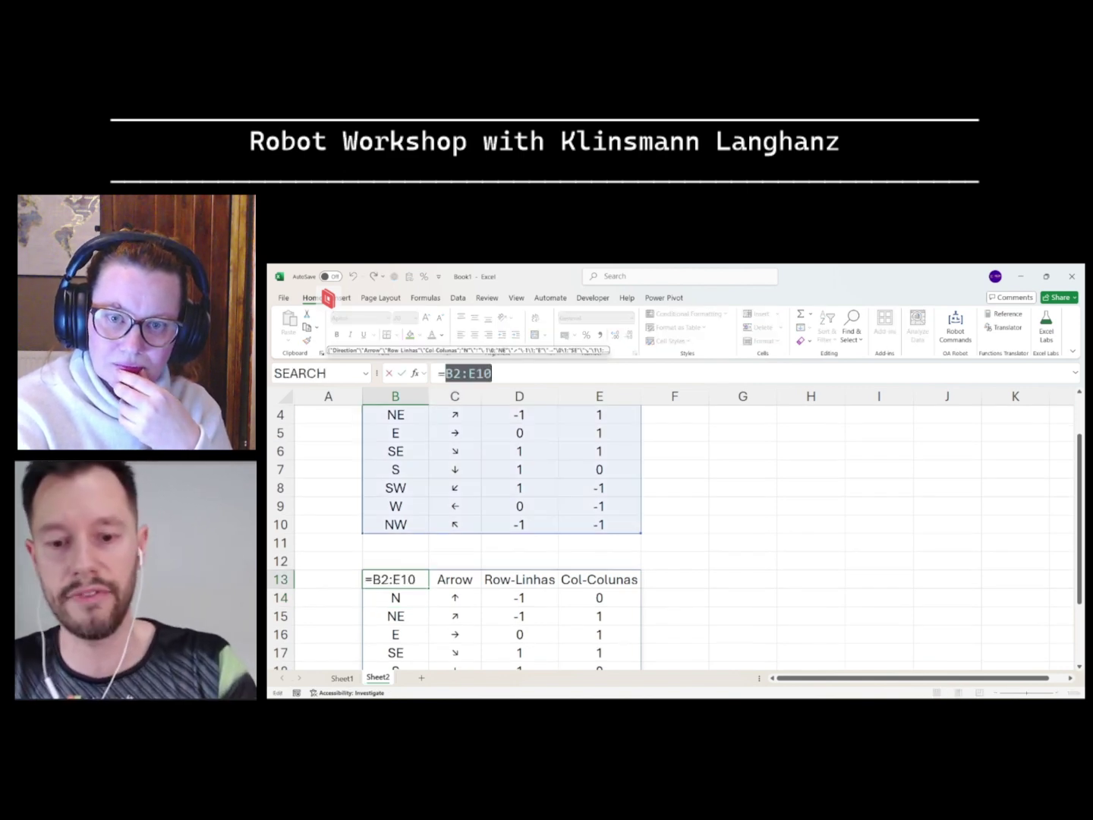
key(F9)
key(Return)
scroll(675, 532, down, 2)
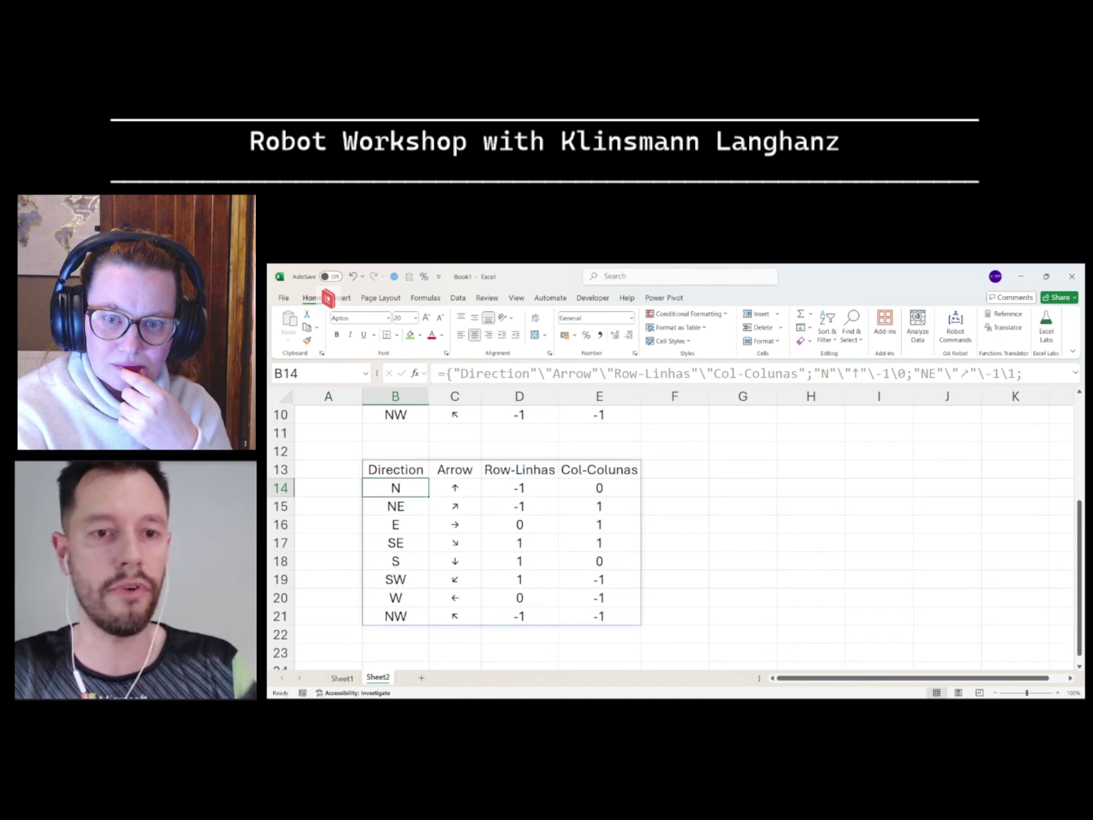
Step: Expand the formula bar to examine the full array constant in B13
key(Up)
key(F2)
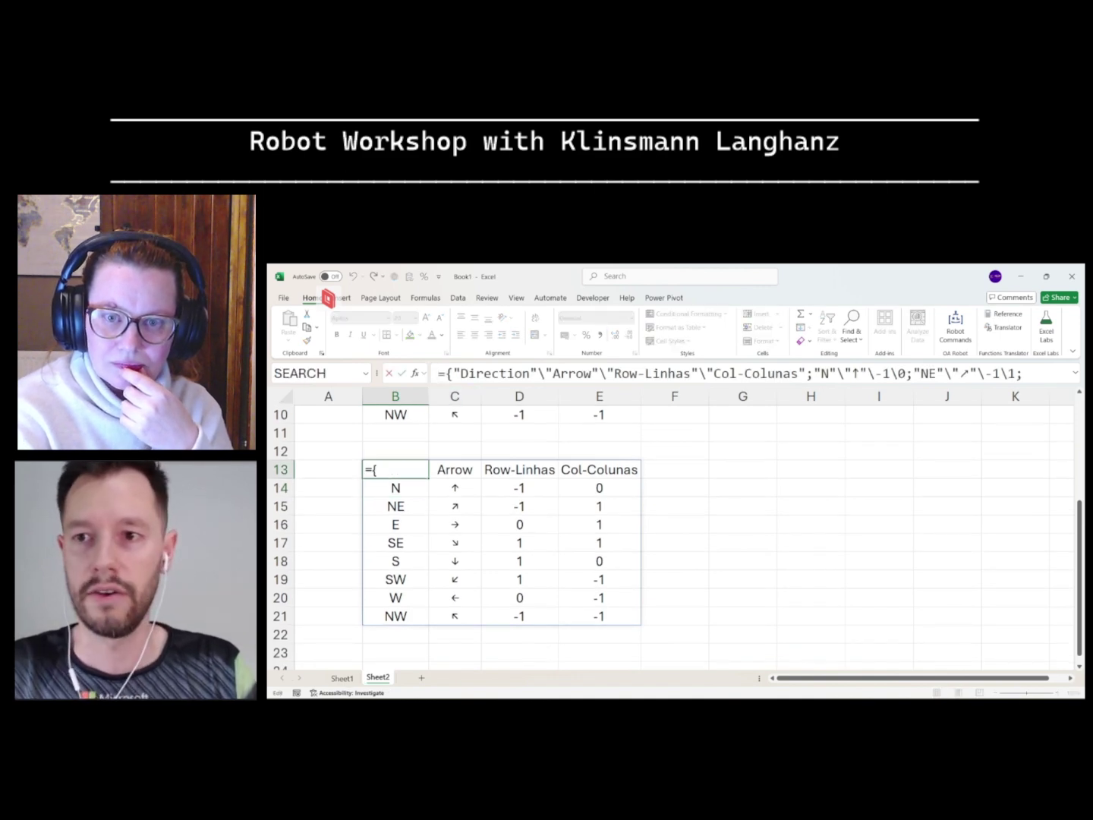
click(1075, 373)
key(Escape)
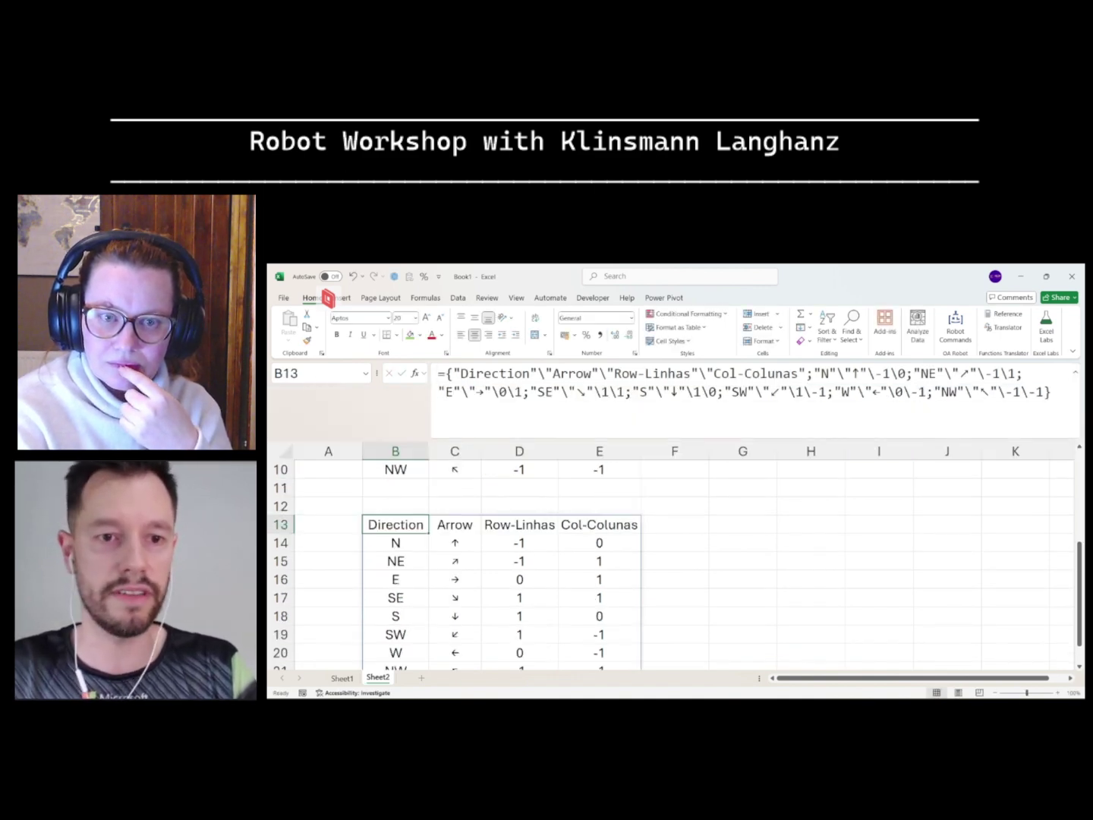
Step: Run OA Robot's Generate Lambda Statement on B13 and accept the LAMBDA without parameters
key(ctrl+shift+r)
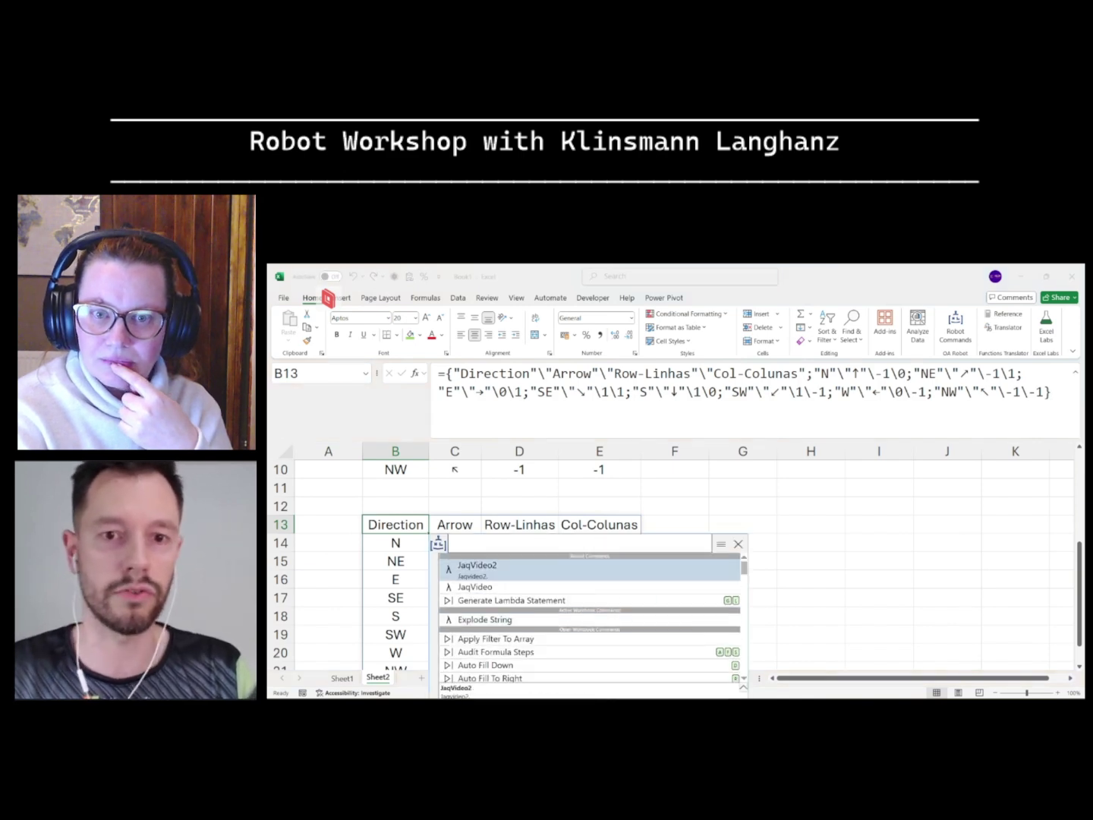
click(521, 600)
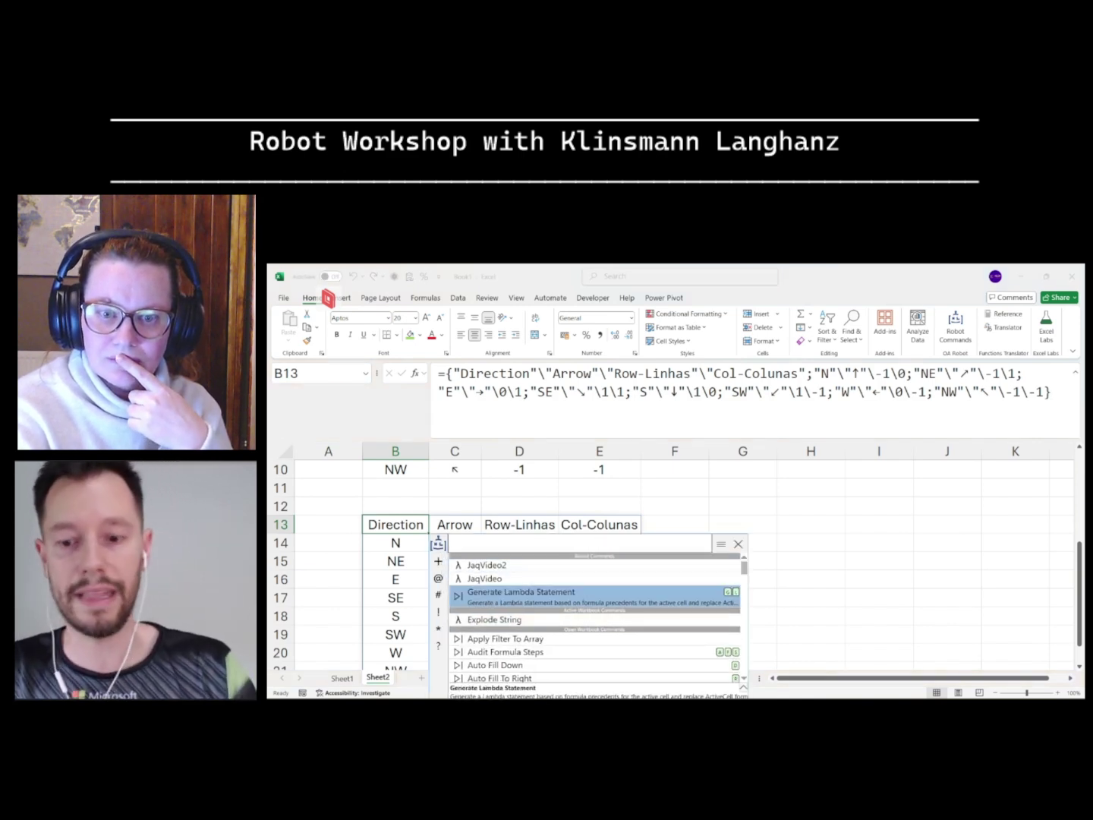
key(Return)
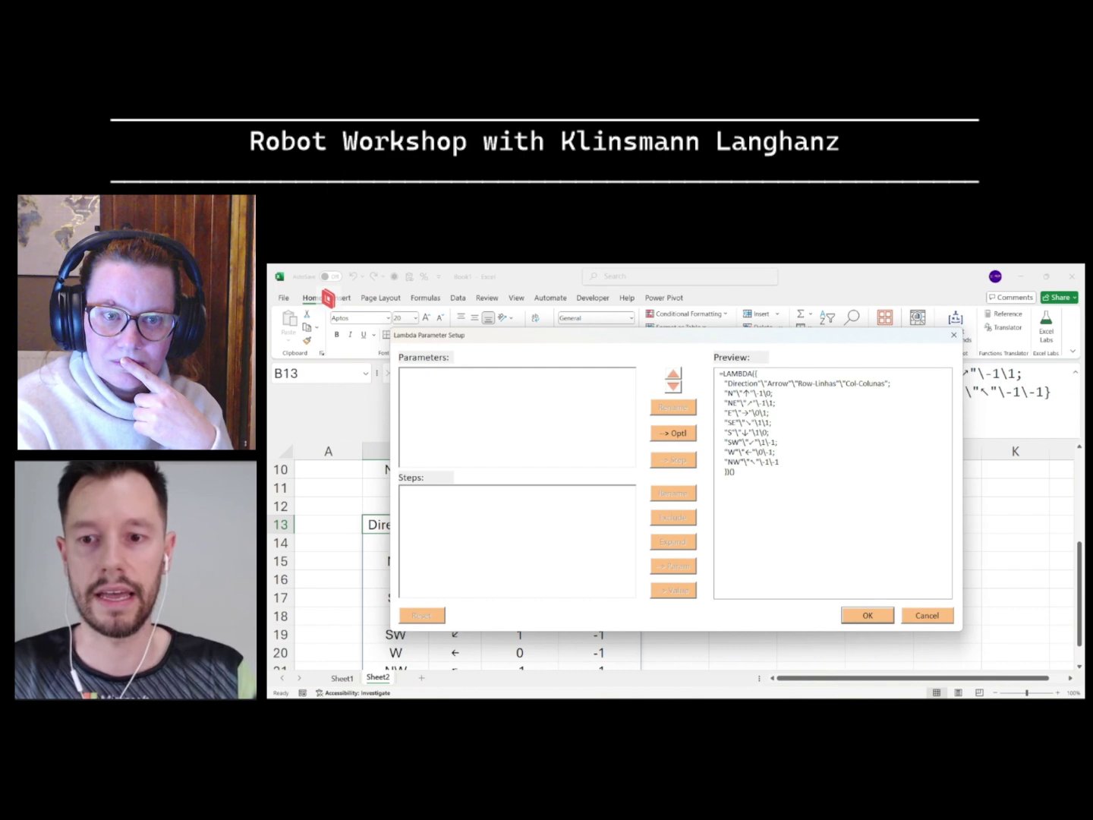
key(Return)
Step: Examine the complete generated LAMBDA formula in B13
key(F2)
key(shift+Up)
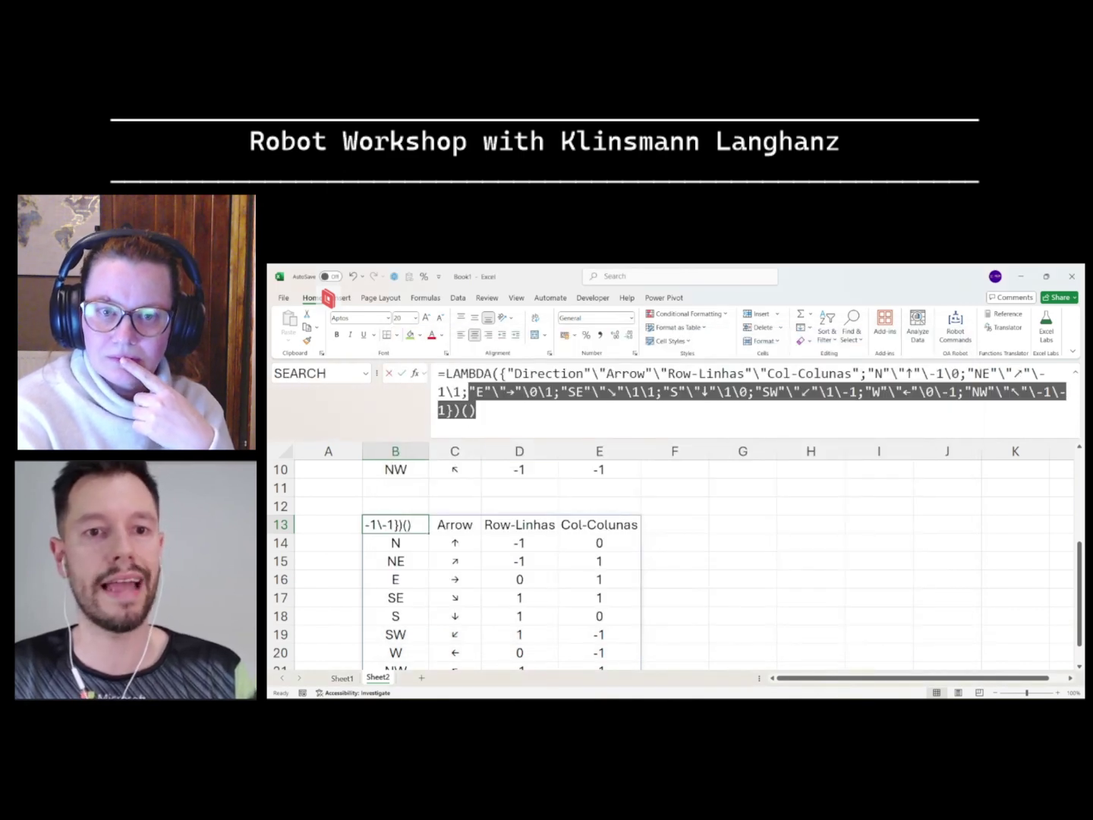
key(shift+Up)
key(shift+Home)
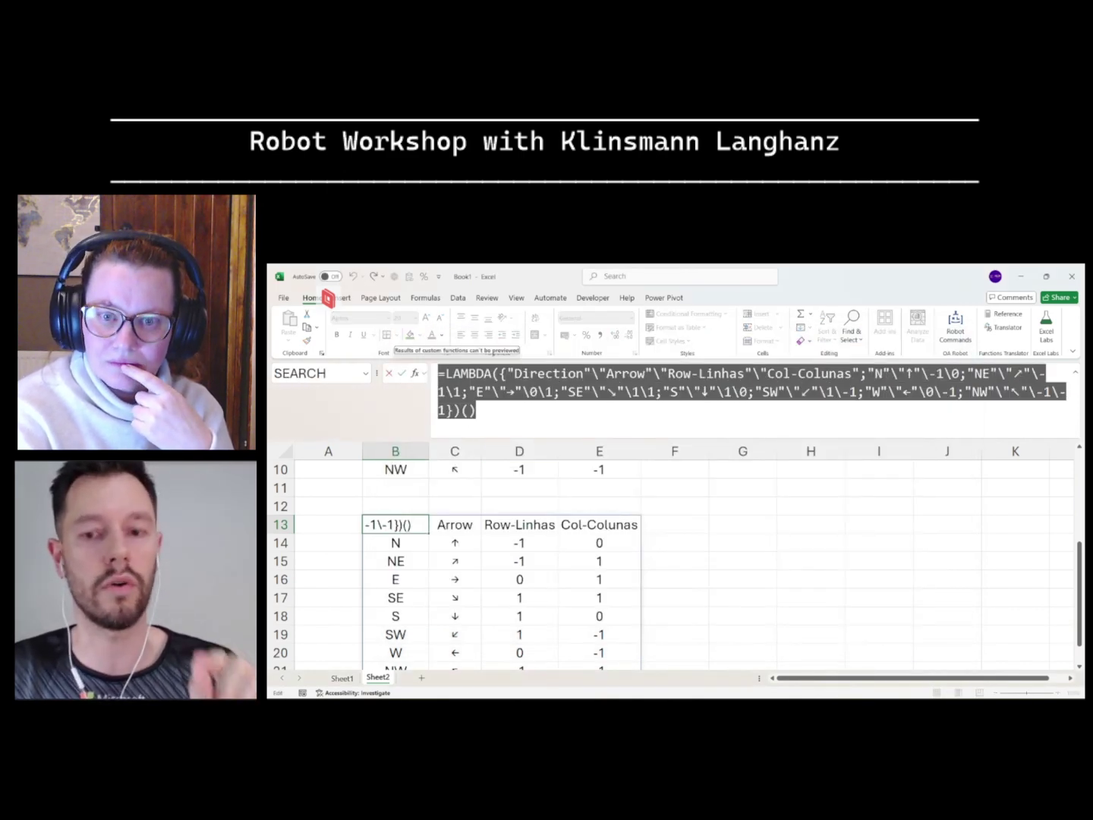
key(Return)
key(Up)
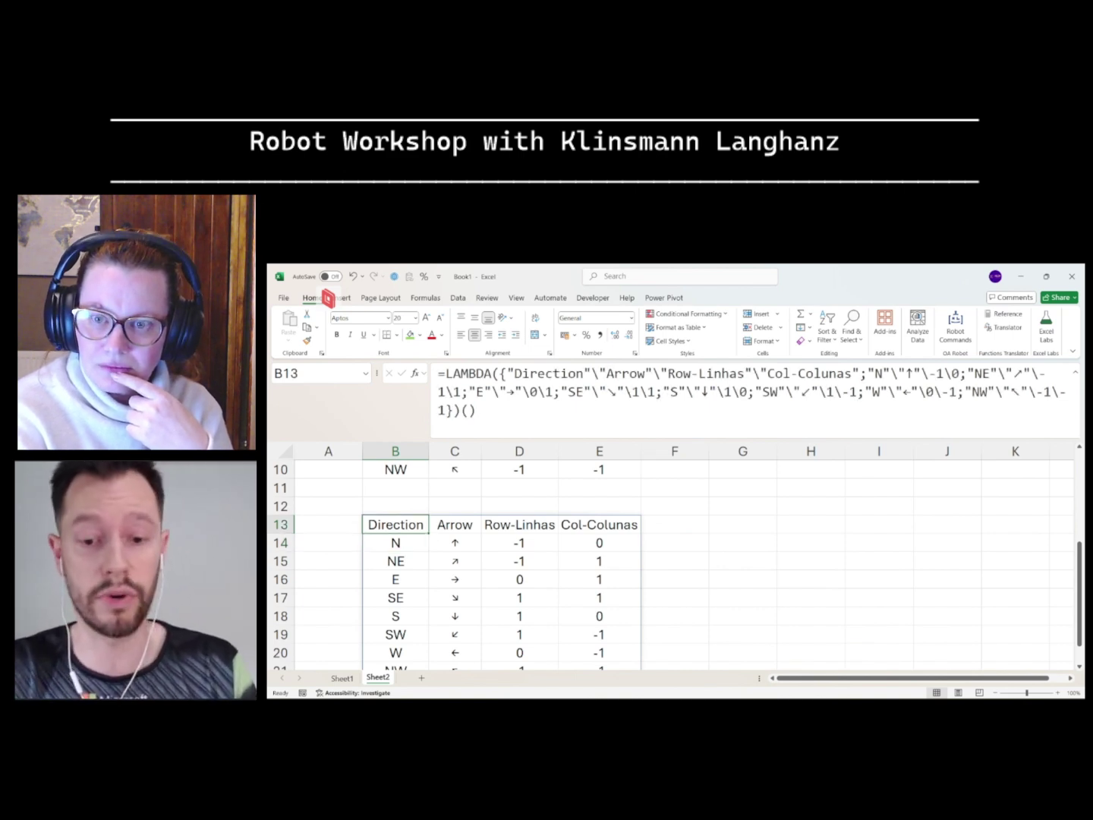
Step: Save the LAMBDA in B13 as a new OA Robot Excel Formula Command named JaqVideo3 in the Book1 collection
key(ctrl+shift+r)
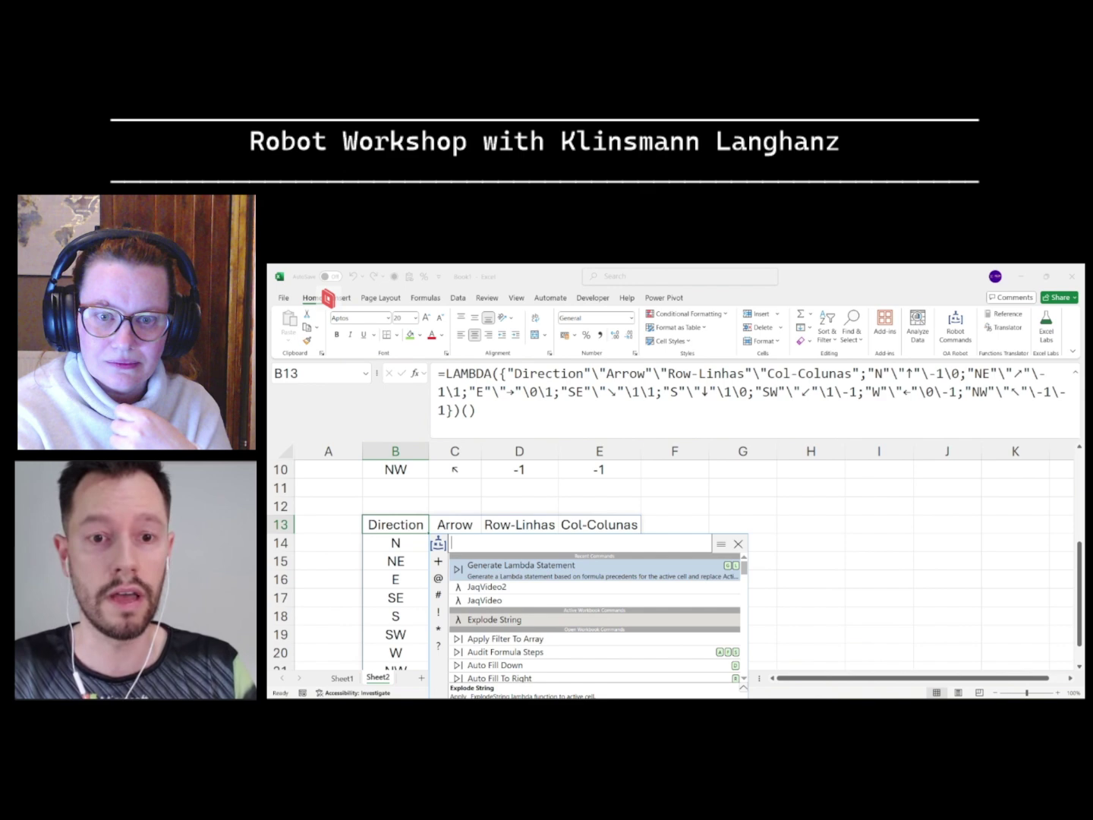
key(Up)
text(++)
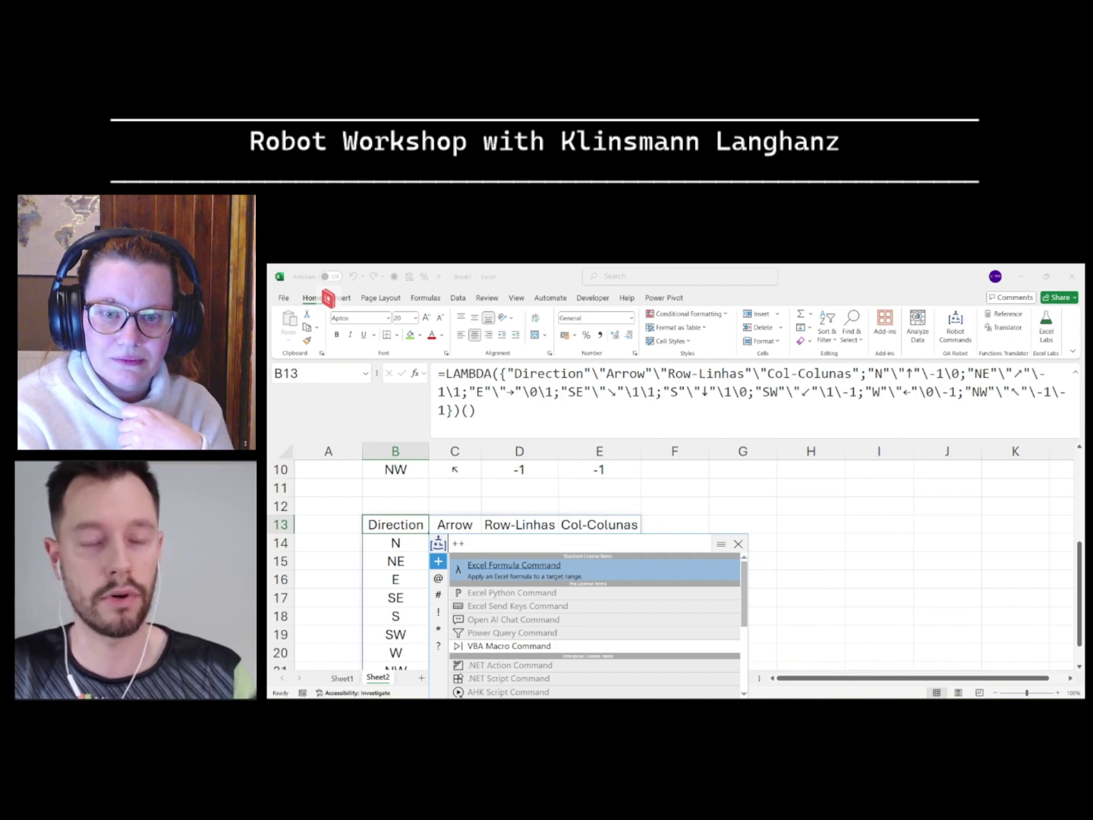
key(Return)
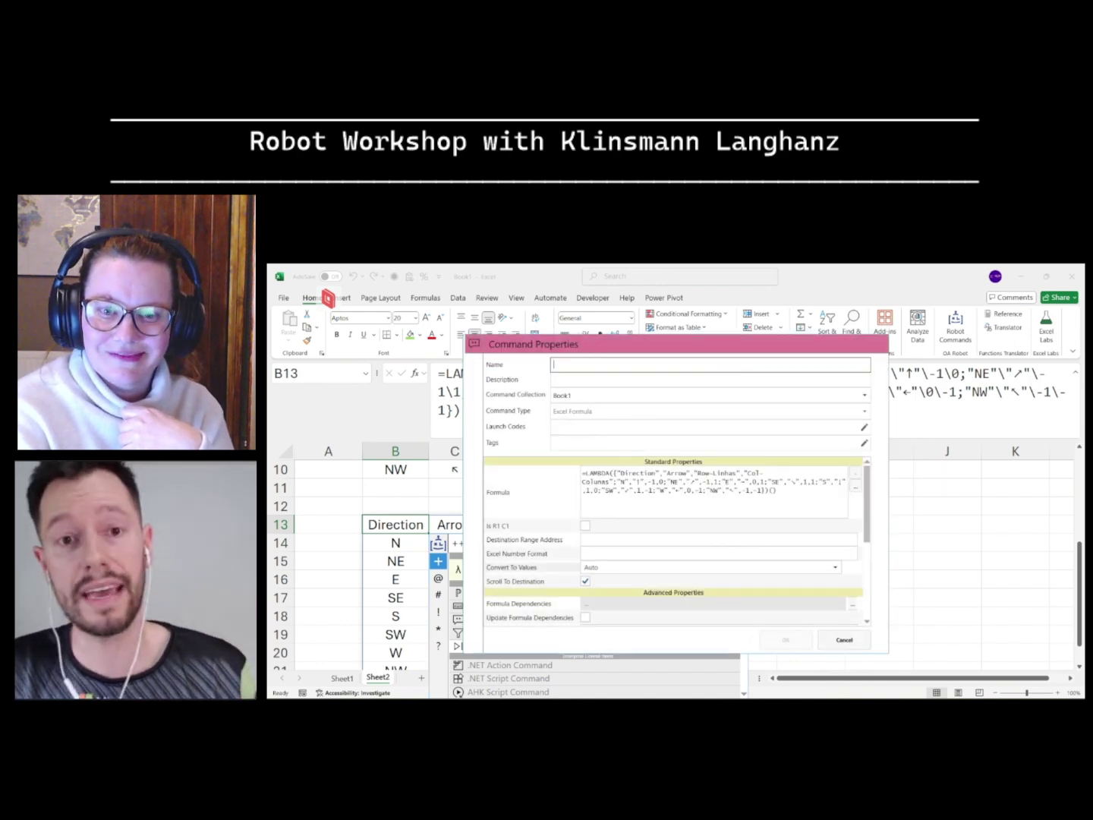
text(JAqVideo)
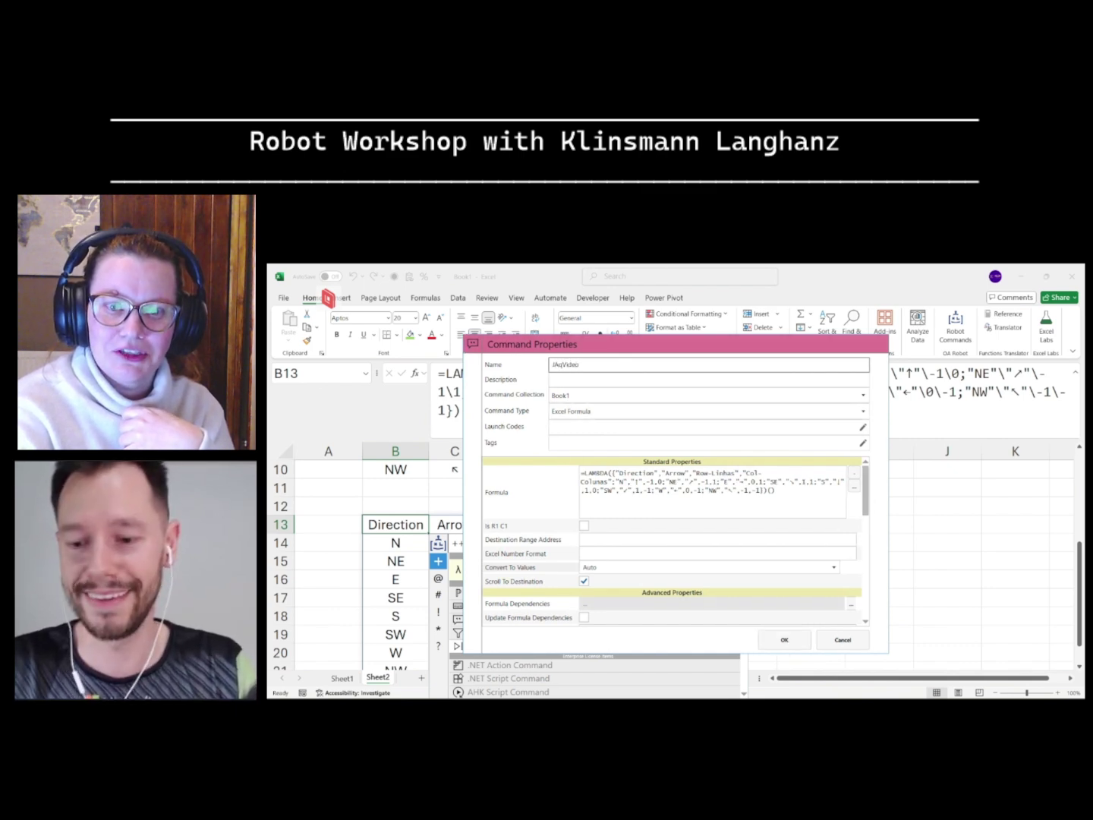
text(1)
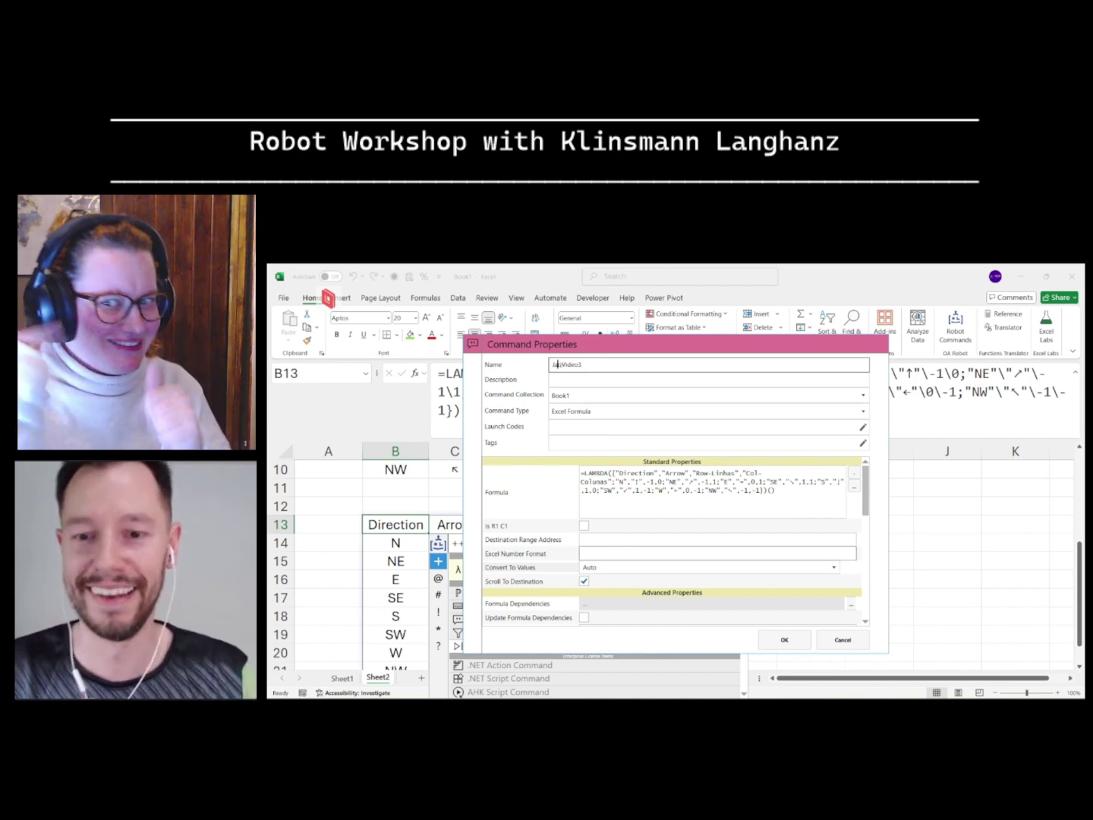
click(785, 639)
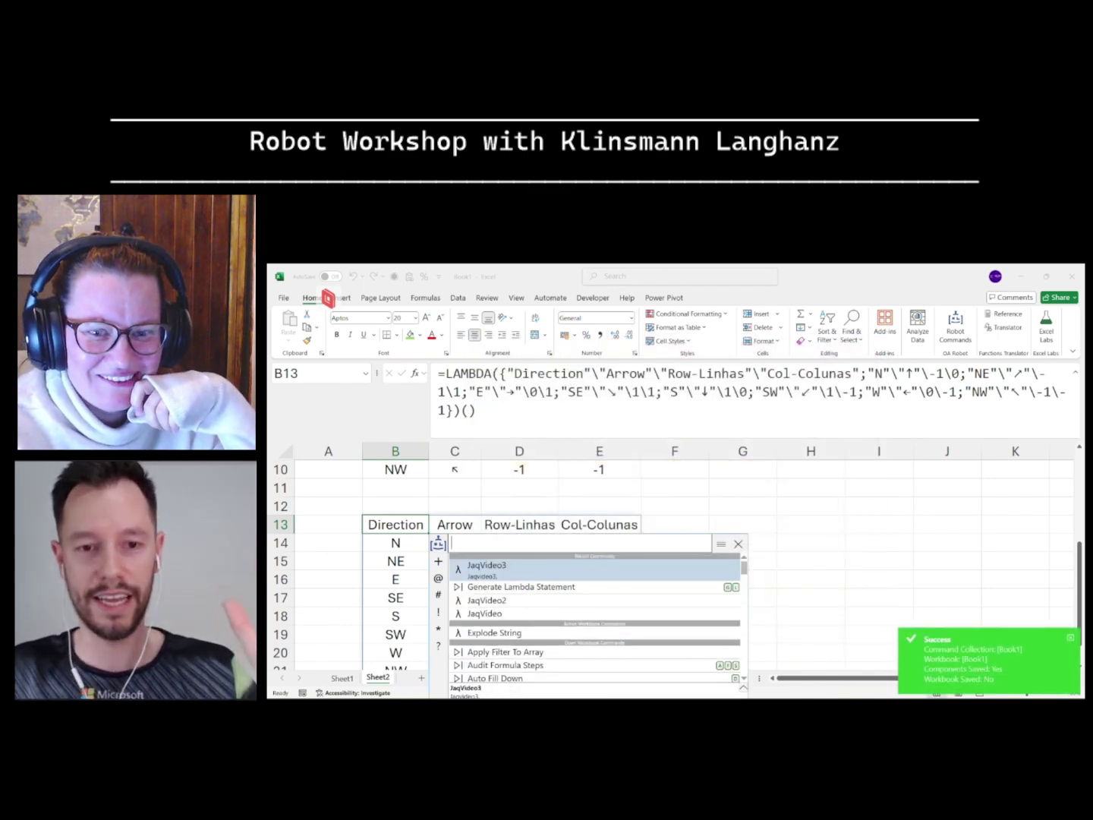
key(Escape)
Step: Switch back to the BR24_01 workbook's Sheet4 with the Level 7 OFFSET formula in B11
scroll(672, 562, down, 4)
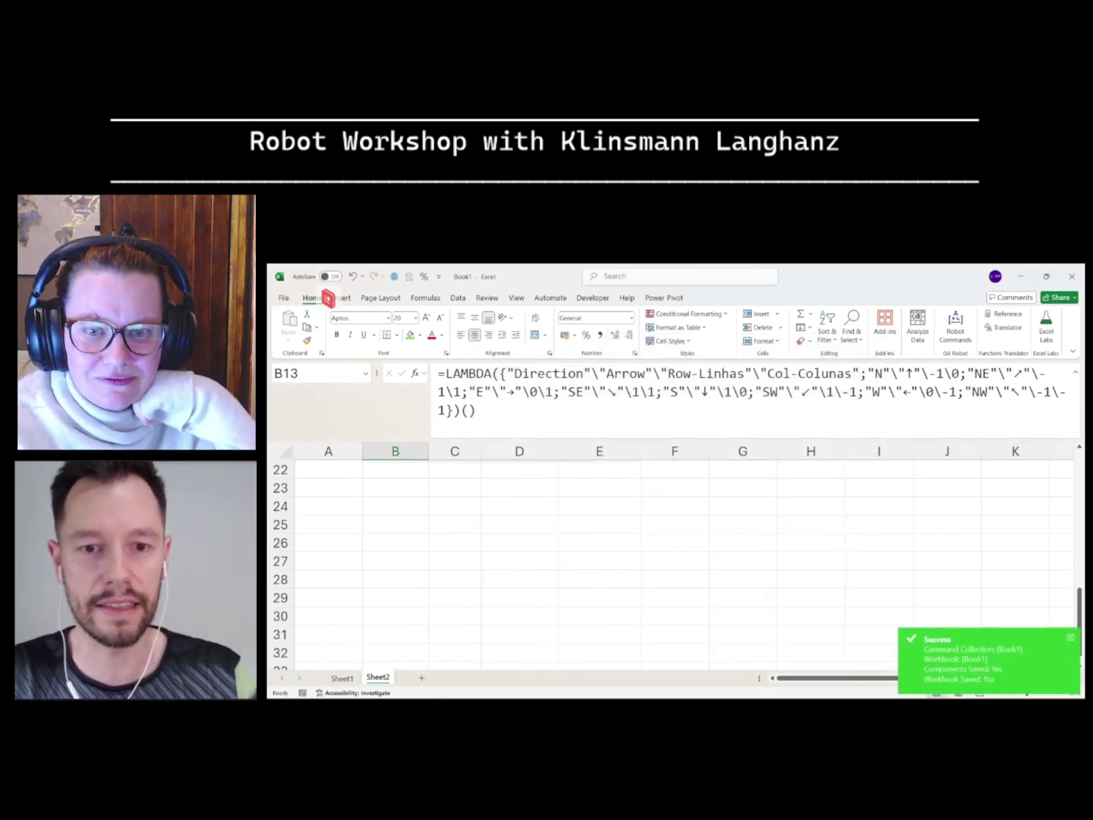
click(583, 650)
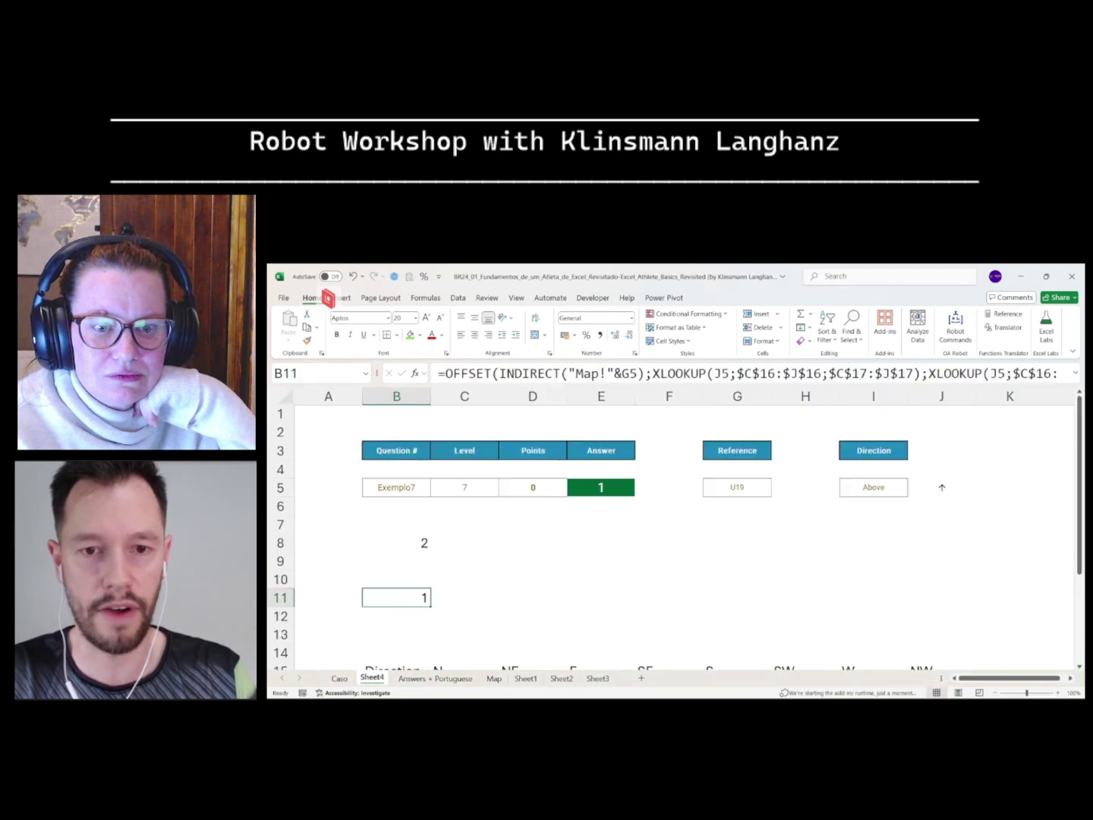
Step: Add a new worksheet after Sheet4 and run the OA Robot command JaqVideo3 in B3 to insert the direction table
click(641, 678)
click(397, 450)
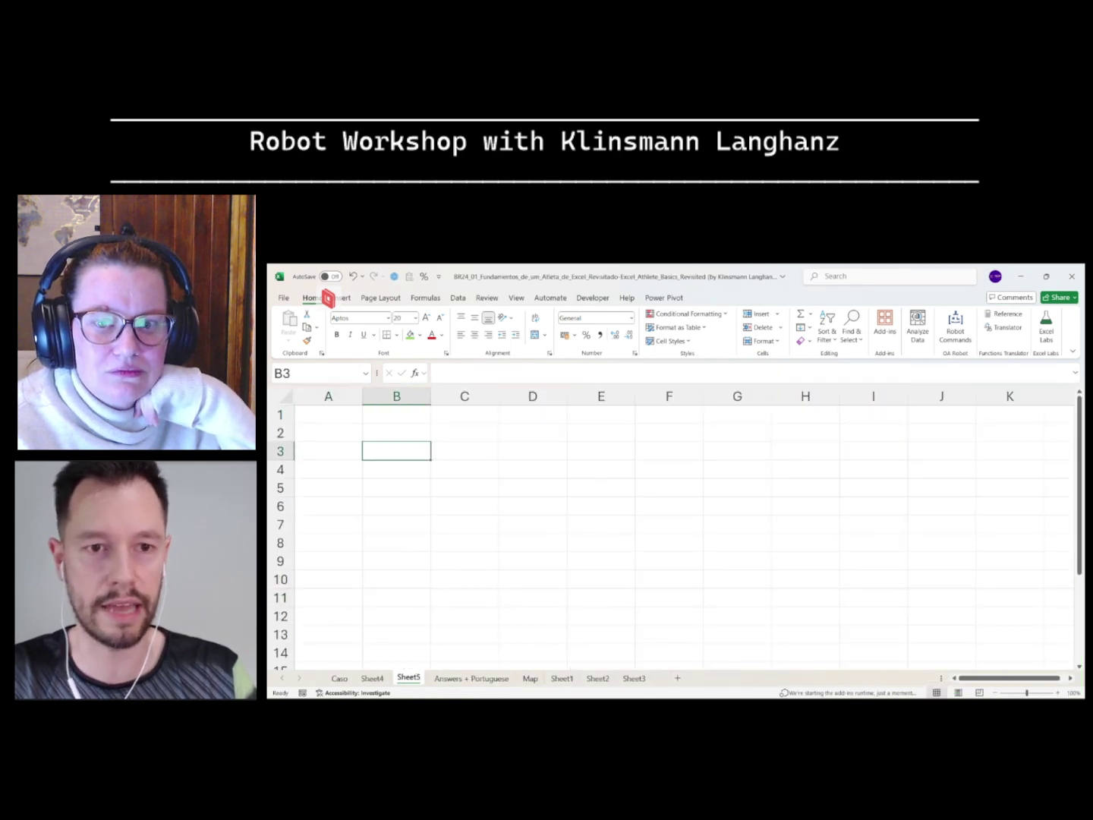
key(ctrl+shift+a)
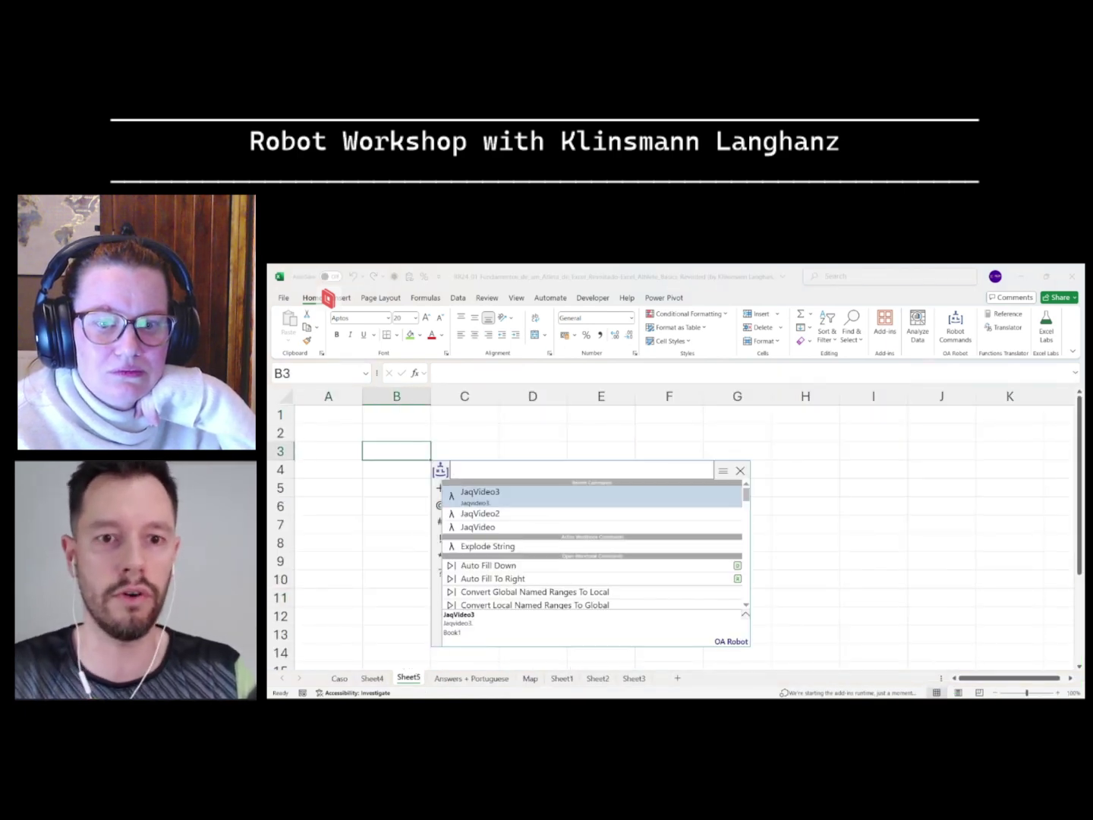
key(Return)
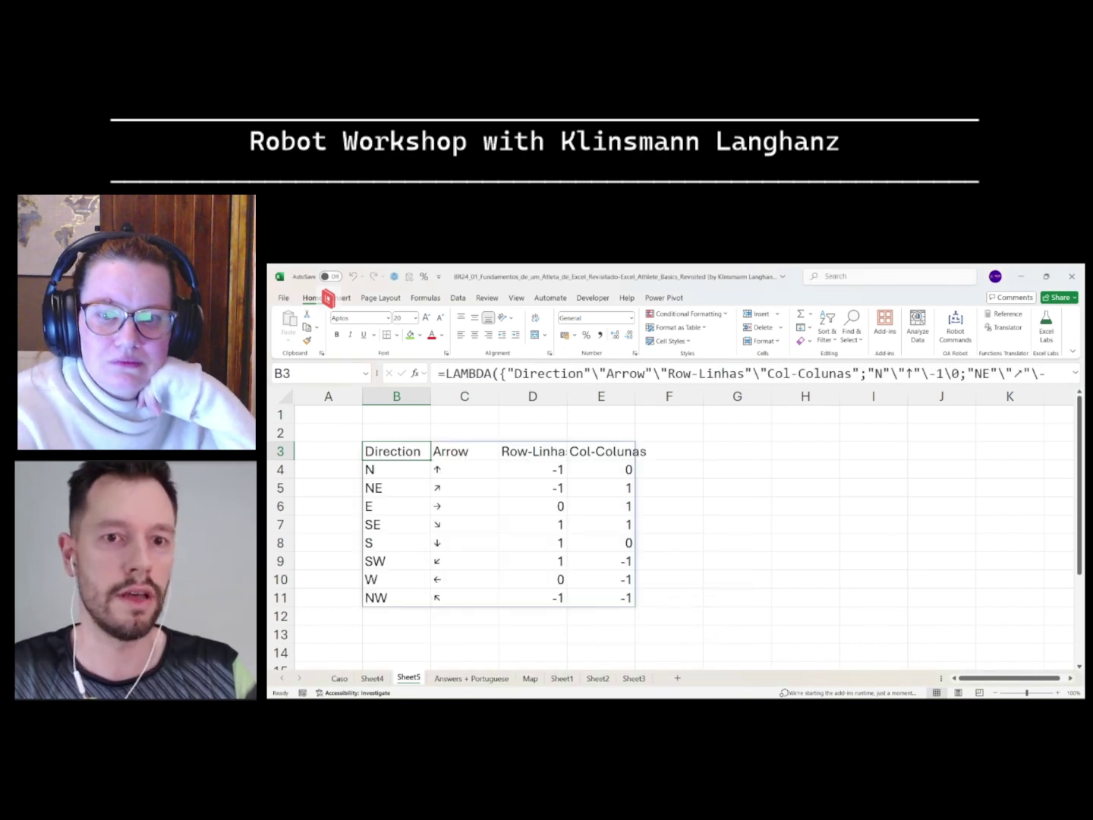
click(806, 506)
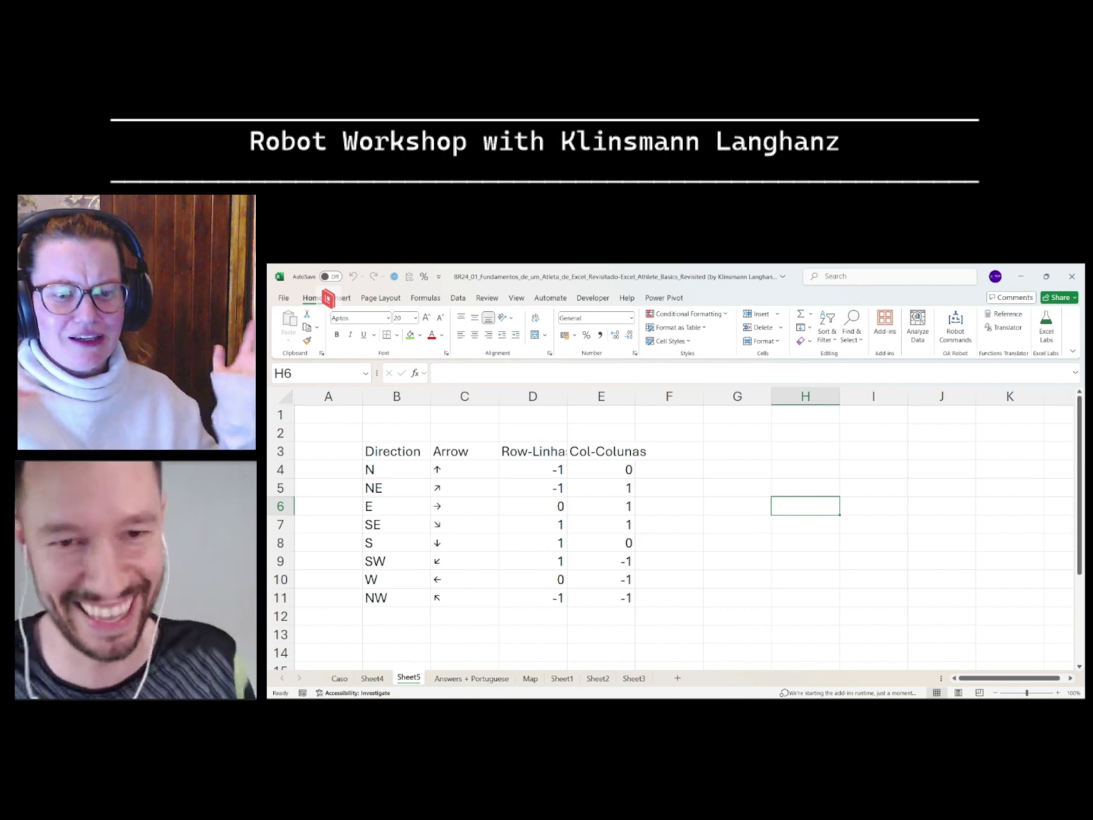
click(669, 451)
click(737, 451)
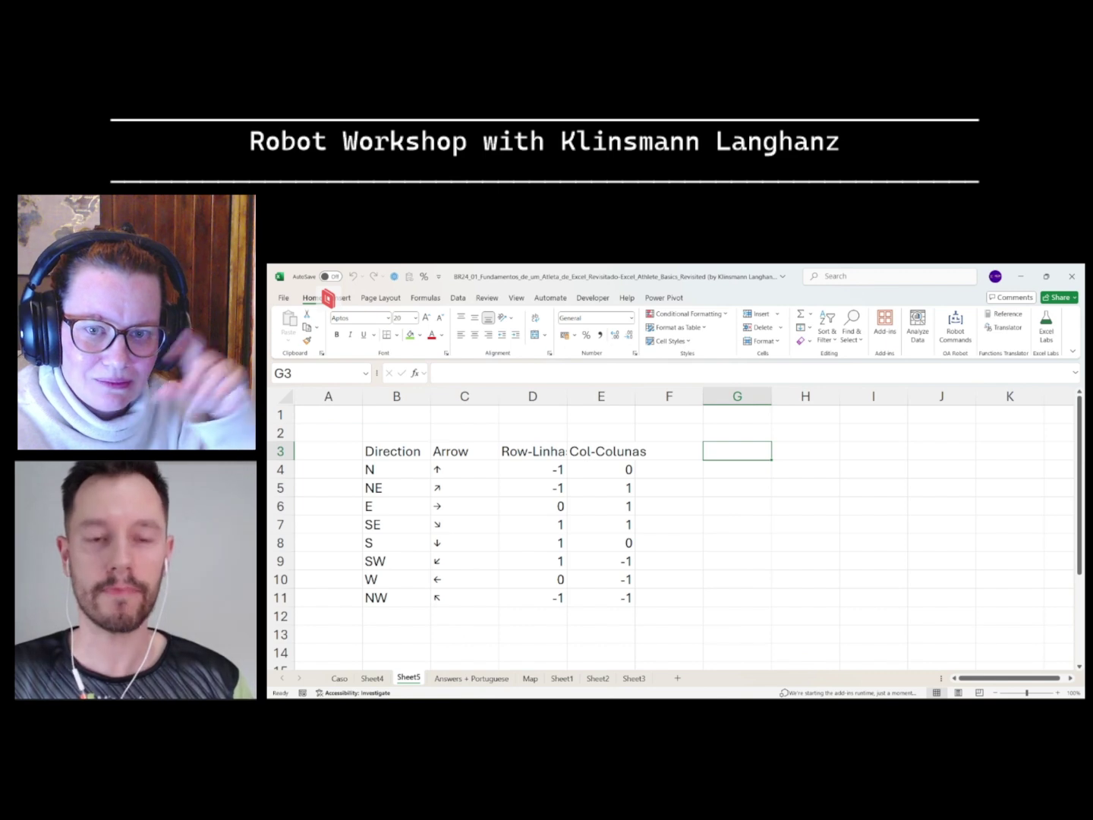
key(ctrl+Left)
key(ctrl+Left)
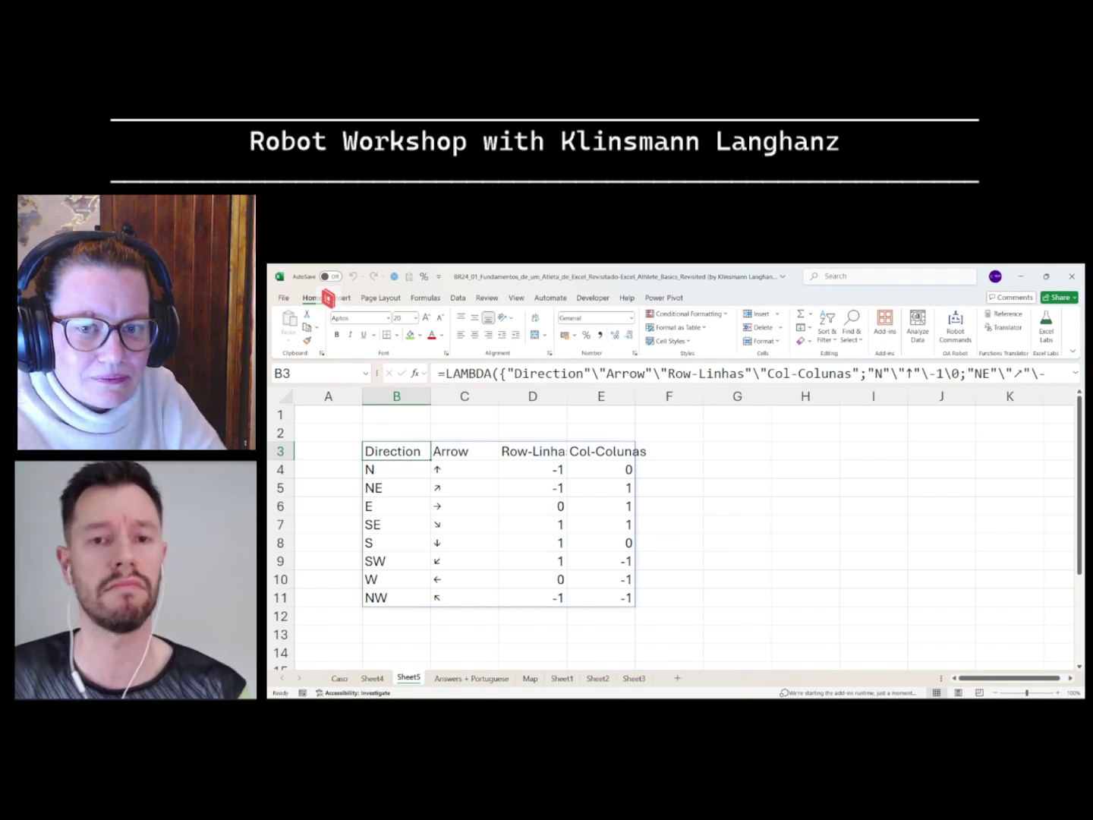
key(Right)
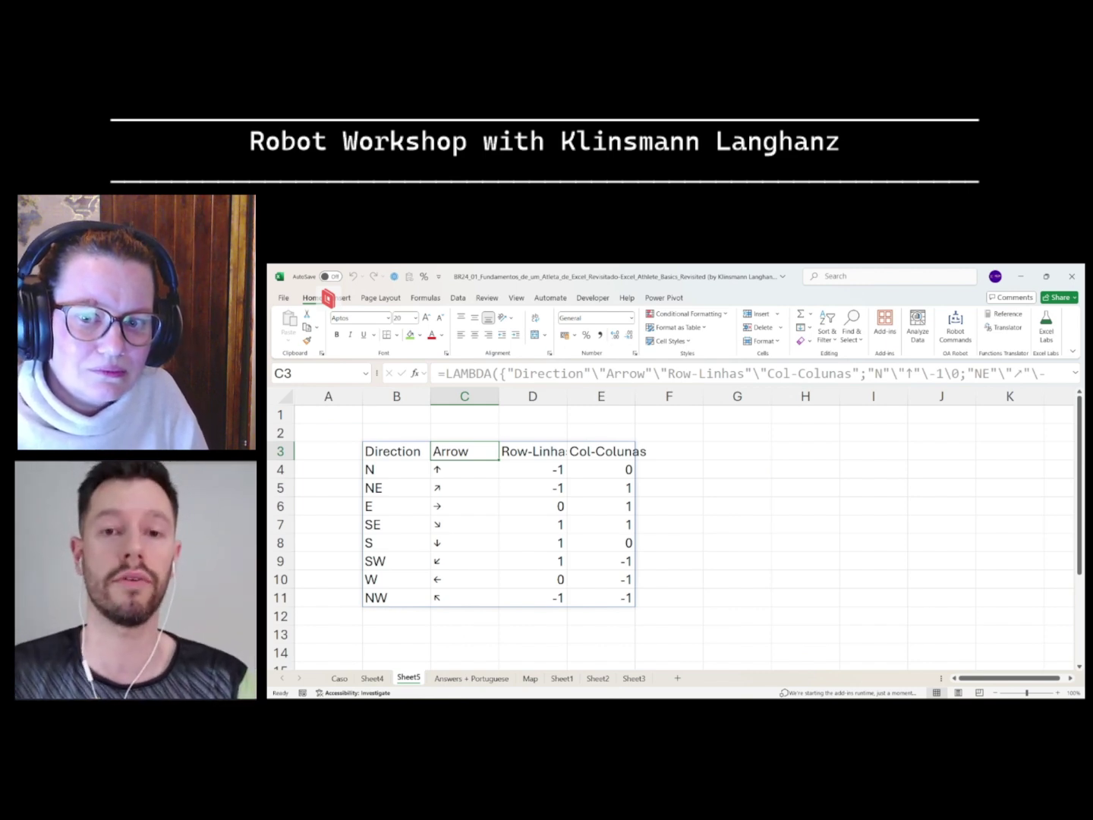
click(737, 488)
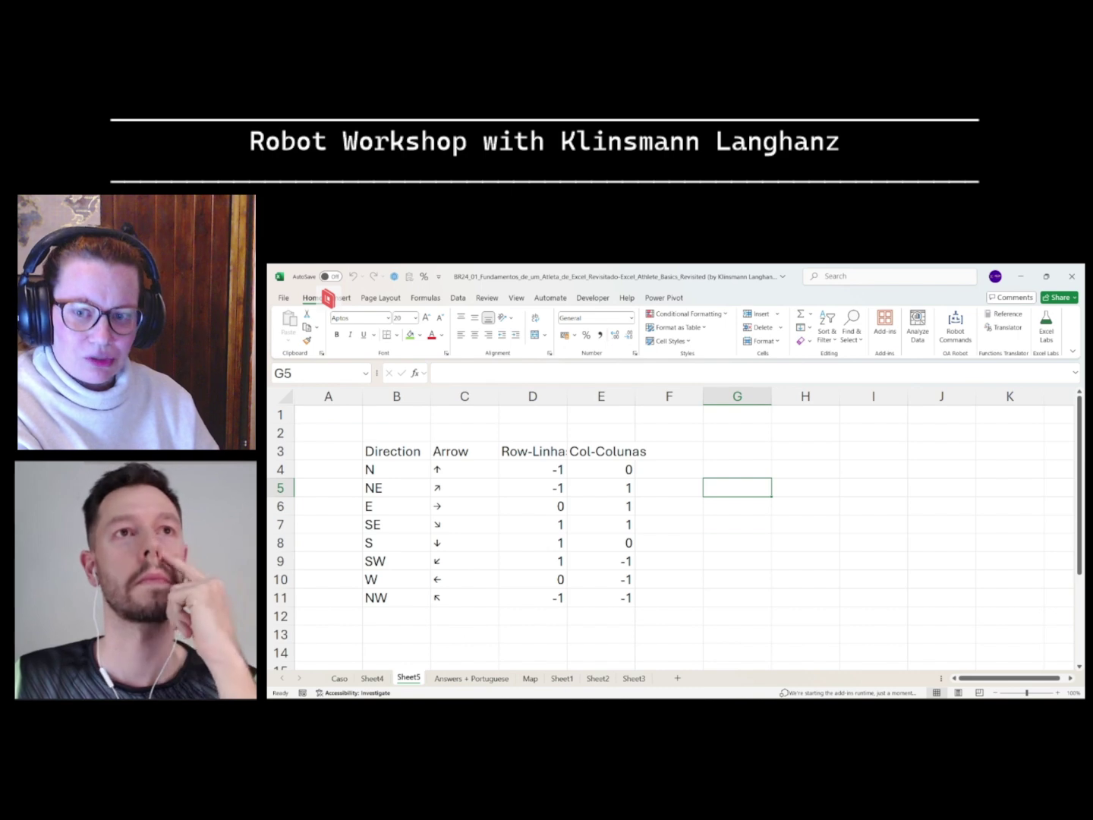
key(Up)
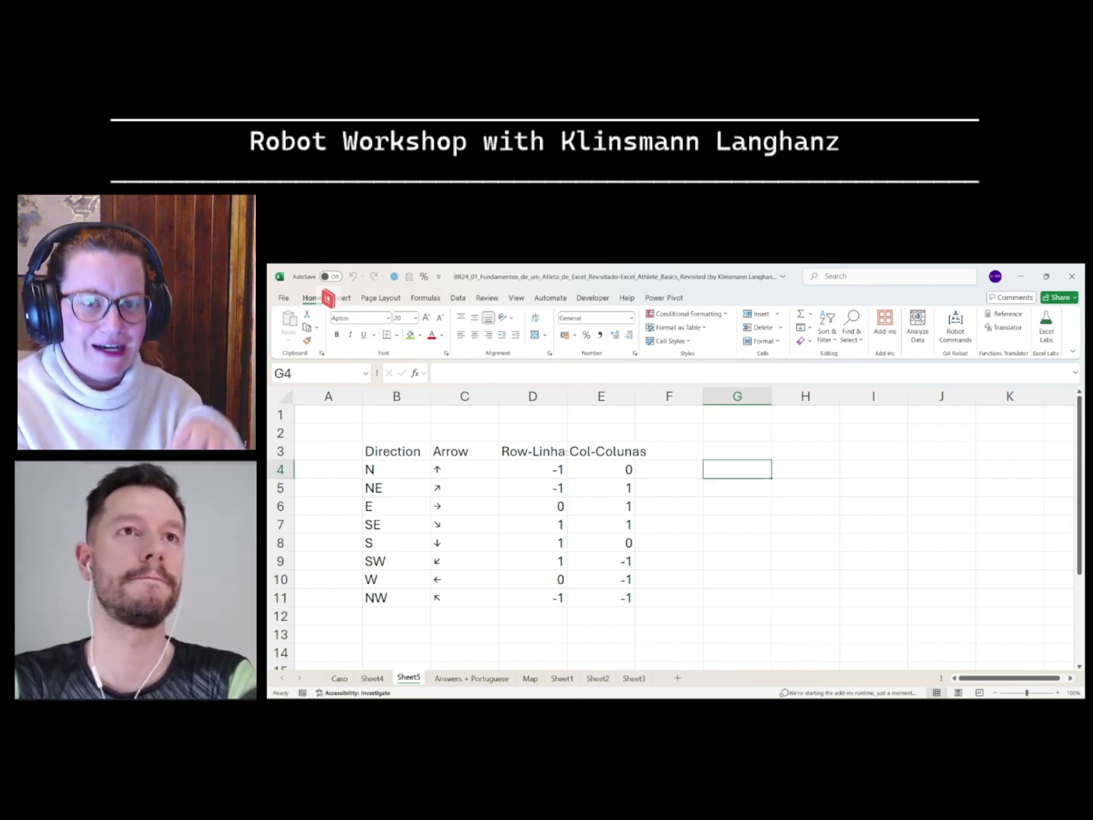